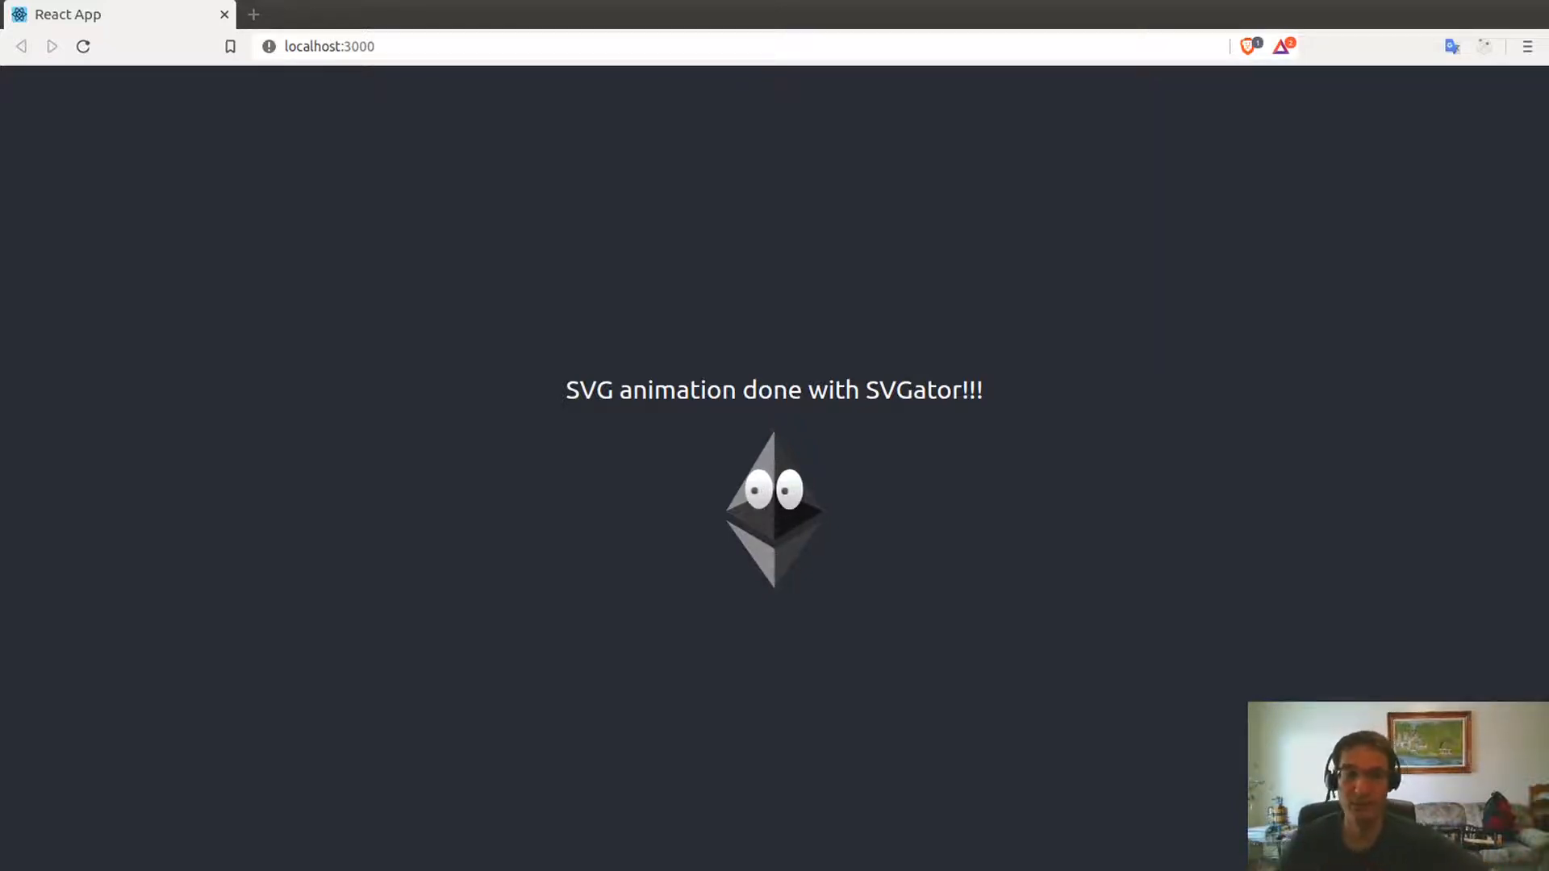
Enlarge the finished SVG animation page to examine the logo's moving eyes, and restore the default zoom.
{"action": "key", "text": "ctrl+plus"}
{"action": "key", "text": "ctrl+plus"}
{"action": "key", "text": "ctrl+plus"}
{"action": "key", "text": "ctrl+plus"}
{"action": "key", "text": "ctrl+plus"}
{"action": "key", "text": "ctrl+plus"}
{"action": "key", "text": "ctrl+plus"}
{"action": "key", "text": "ctrl+plus"}
{"action": "key", "text": "ctrl+plus"}
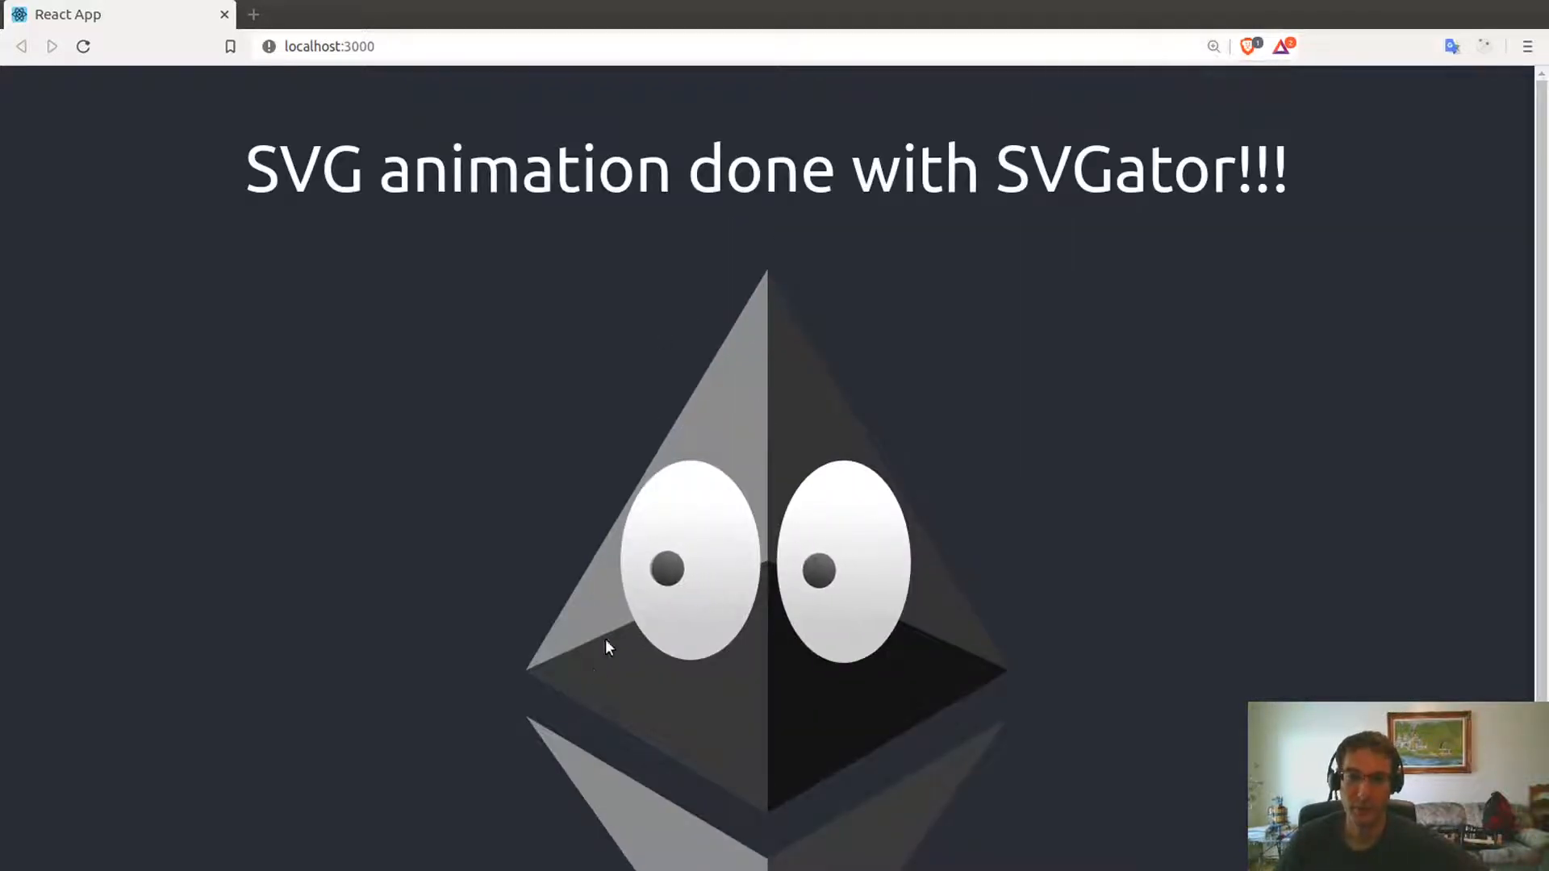
{"action": "key", "text": "ctrl+minus"}
{"action": "key", "text": "ctrl+minus"}
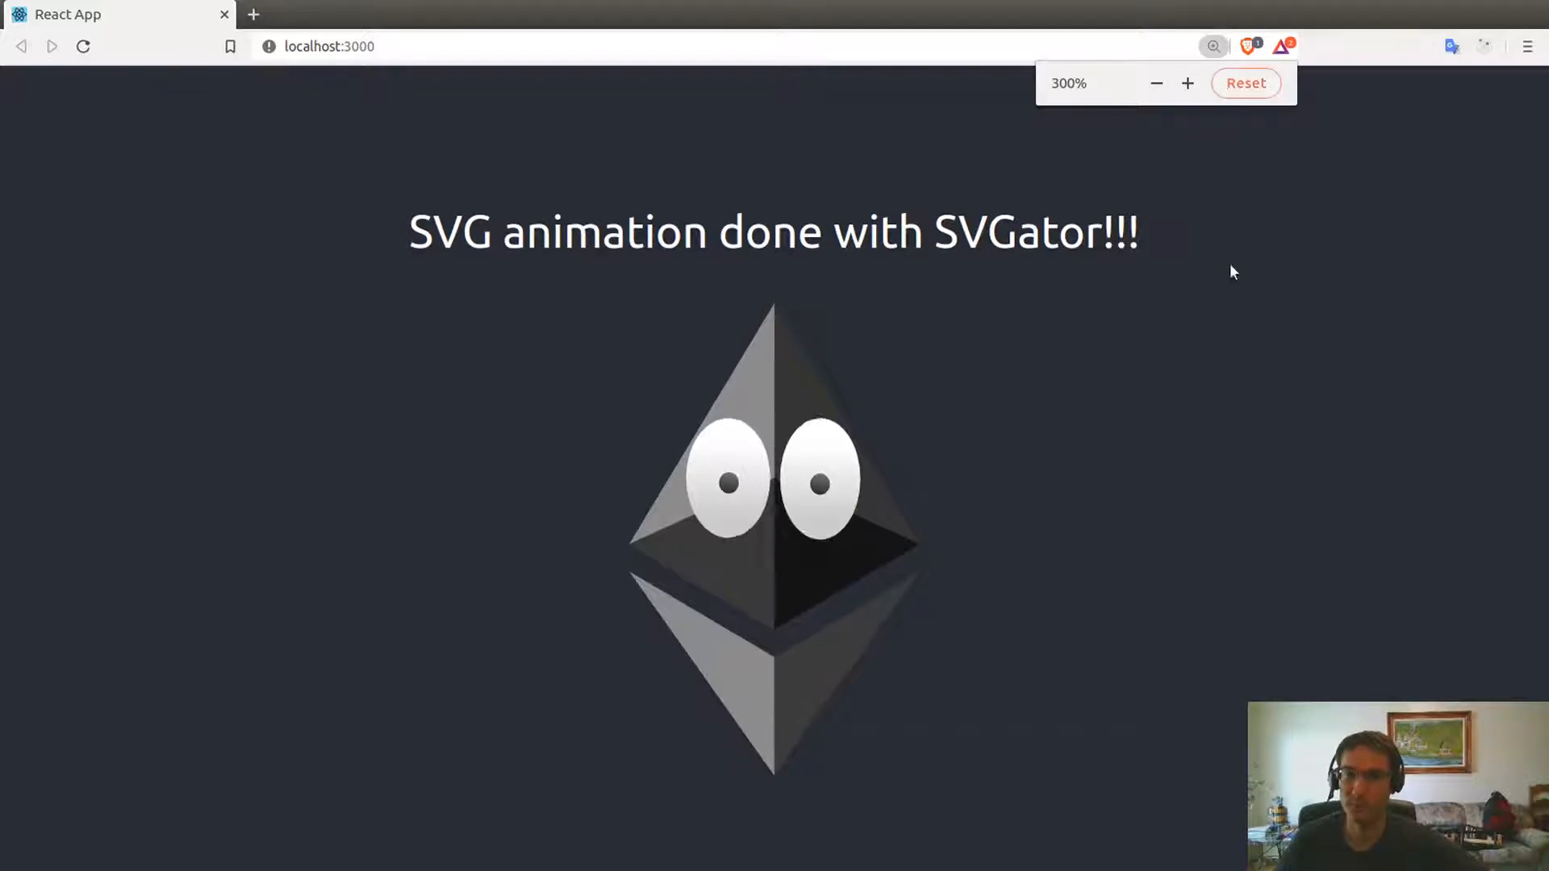
{"action": "key", "text": "ctrl+0"}
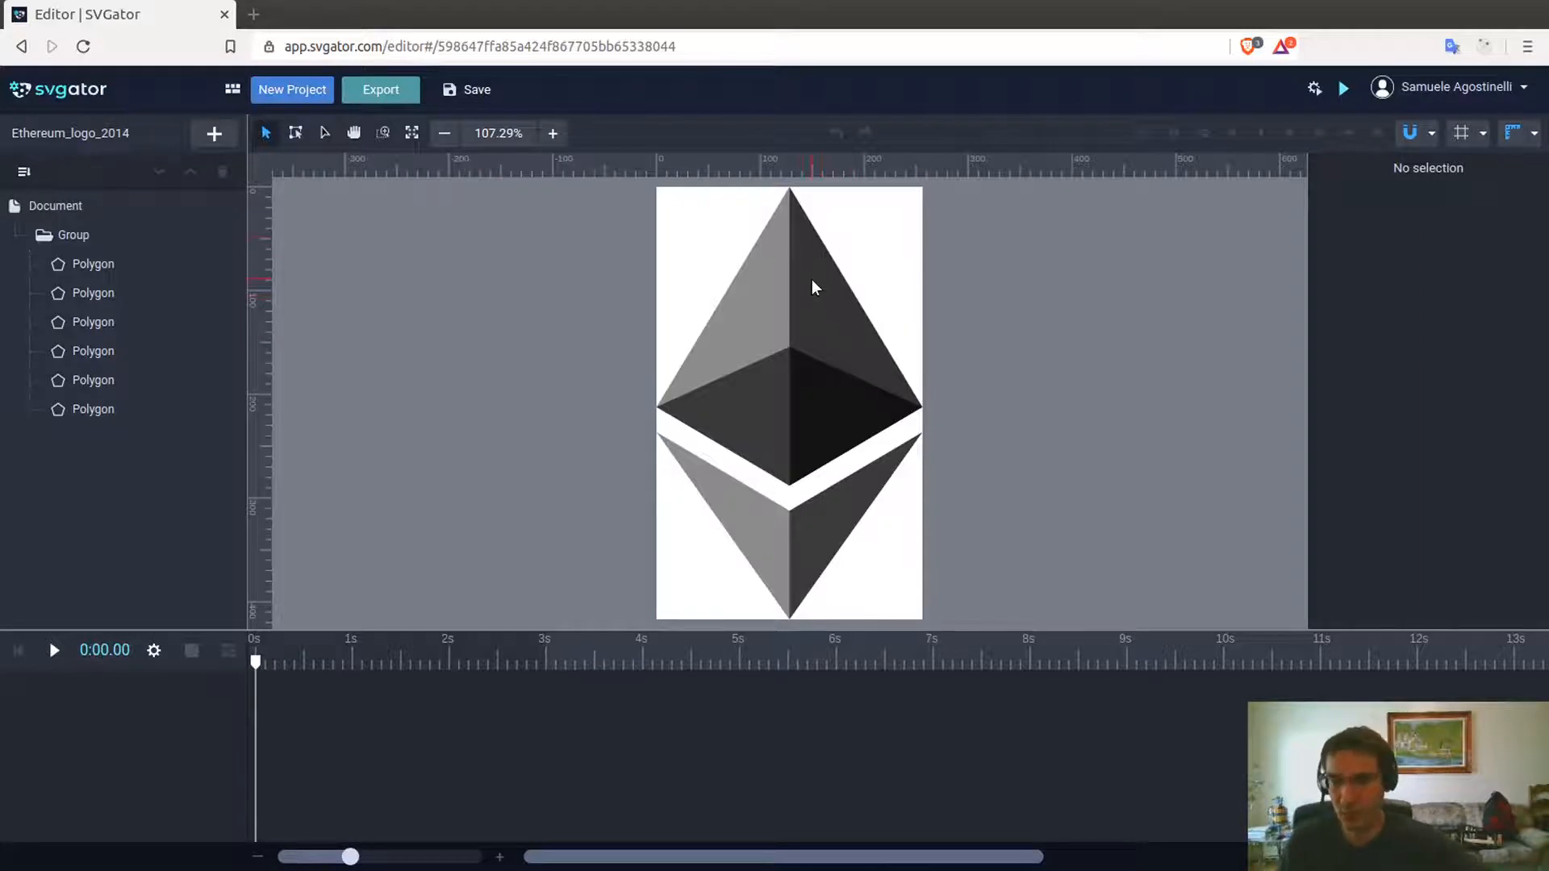
Inspect the individual polygons in the Ethereum logo's group to see which part of the shape each one forms.
{"action": "left_click", "coordinate": [121, 264]}
{"action": "left_click", "coordinate": [89, 296]}
{"action": "left_click", "coordinate": [92, 322]}
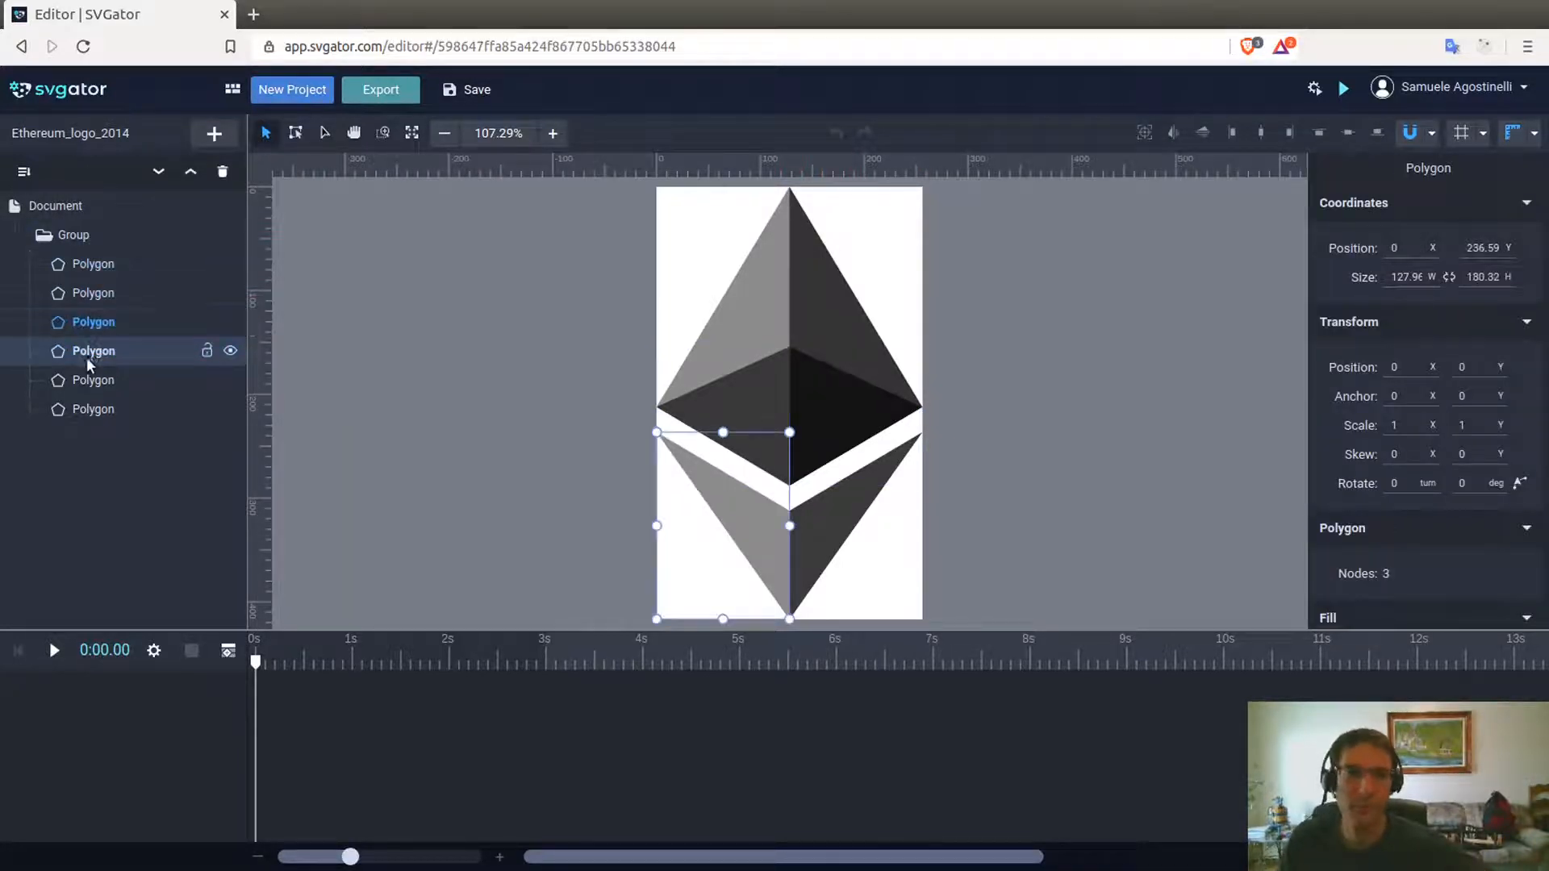
{"action": "left_click", "coordinate": [106, 352]}
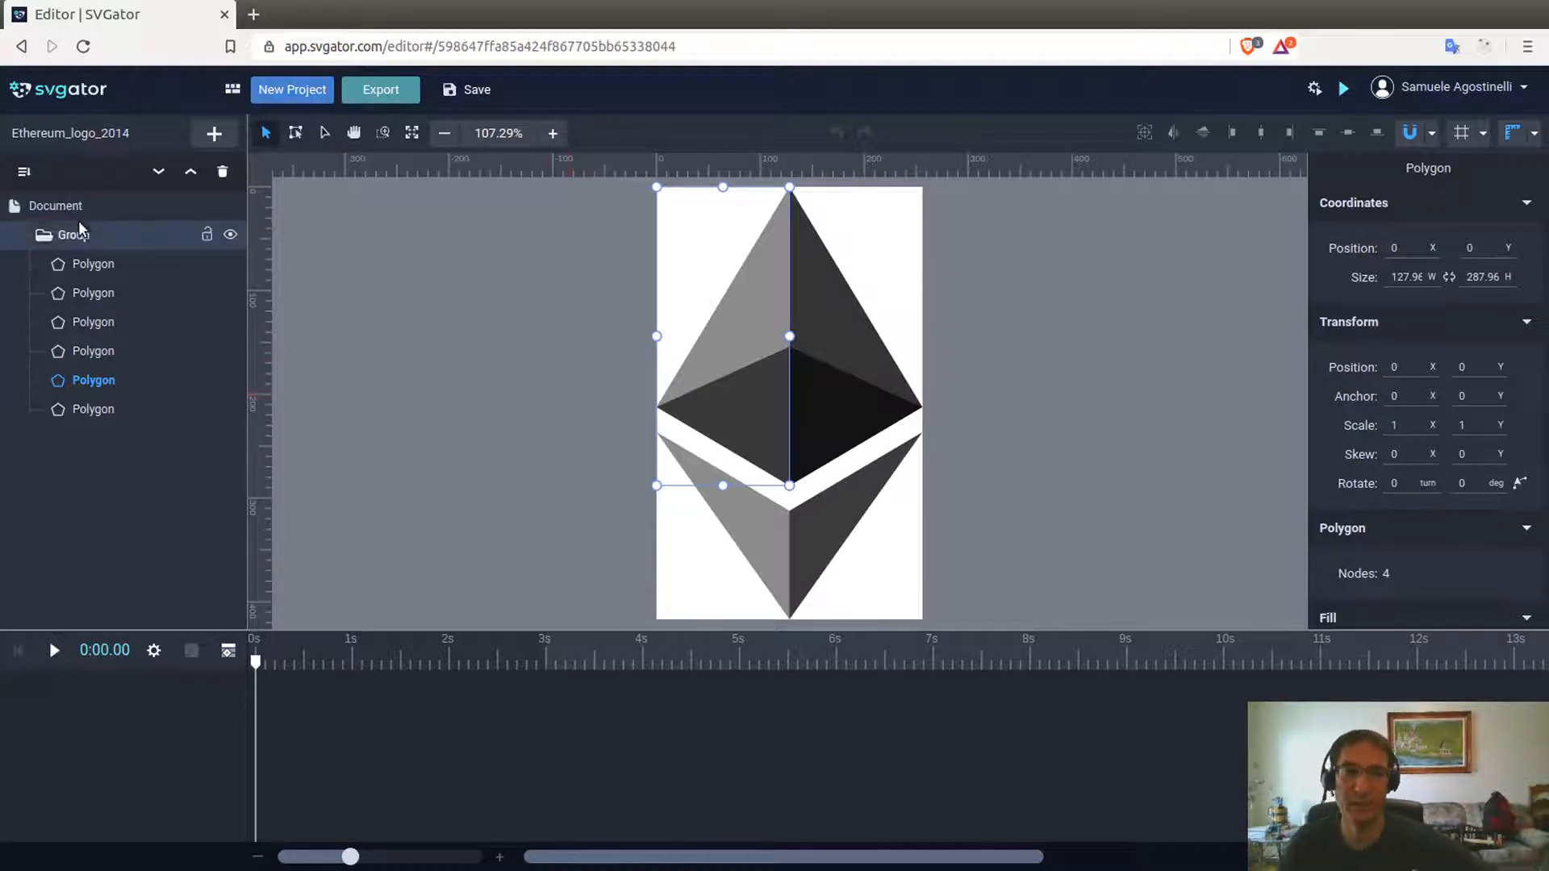
{"action": "left_click", "coordinate": [94, 266]}
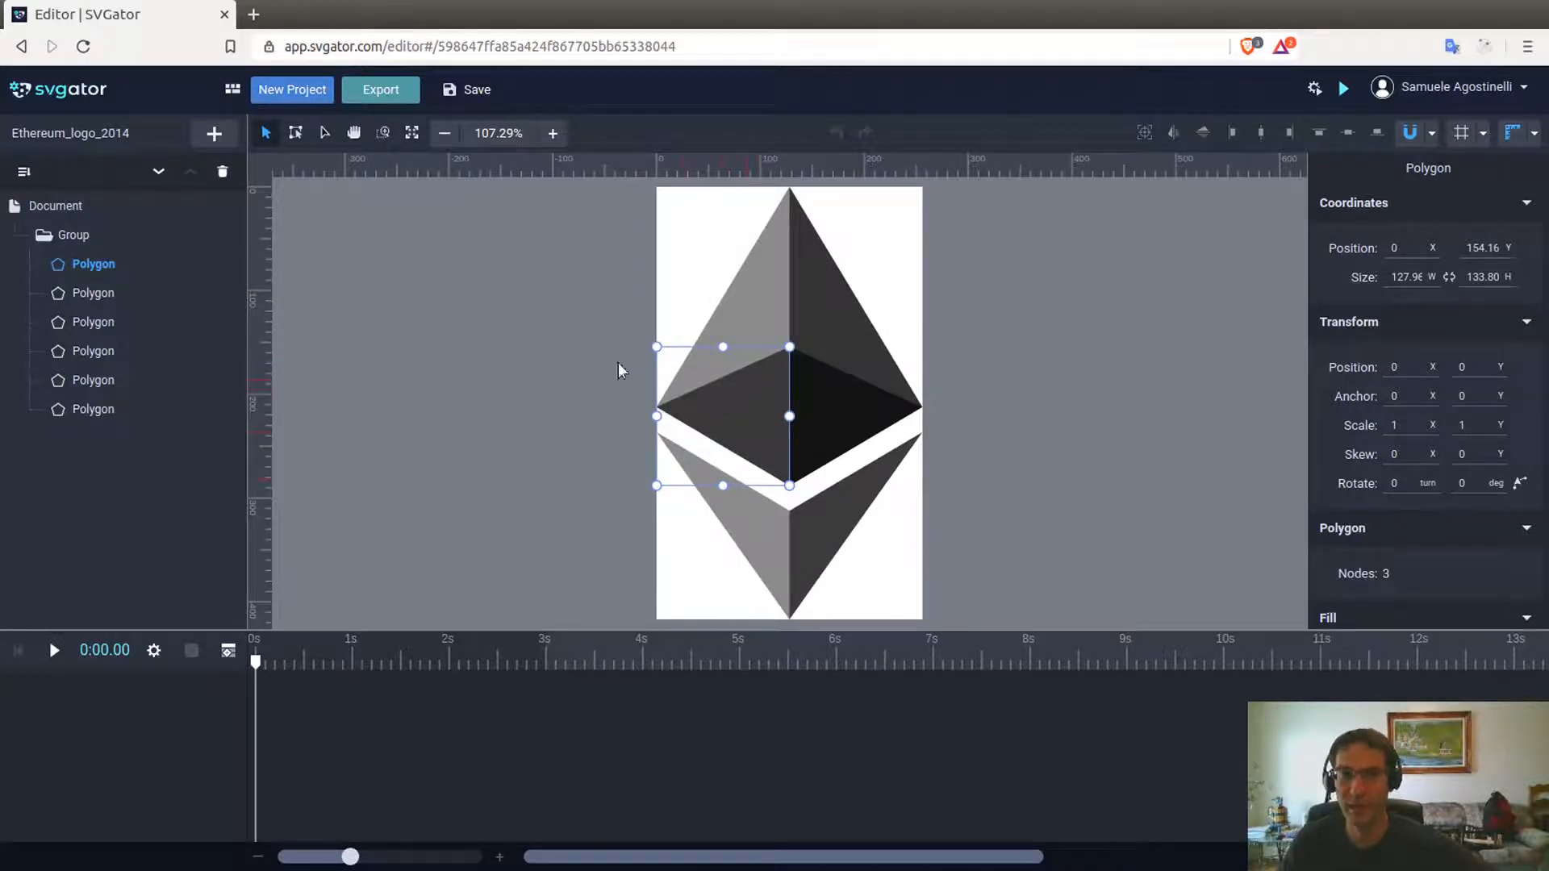
Try resizing the logo's dark lower-left polygon from its upper-right corner, undoing the changes.
{"action": "left_click_drag", "start_coordinate": [793, 350], "coordinate": [857, 315]}
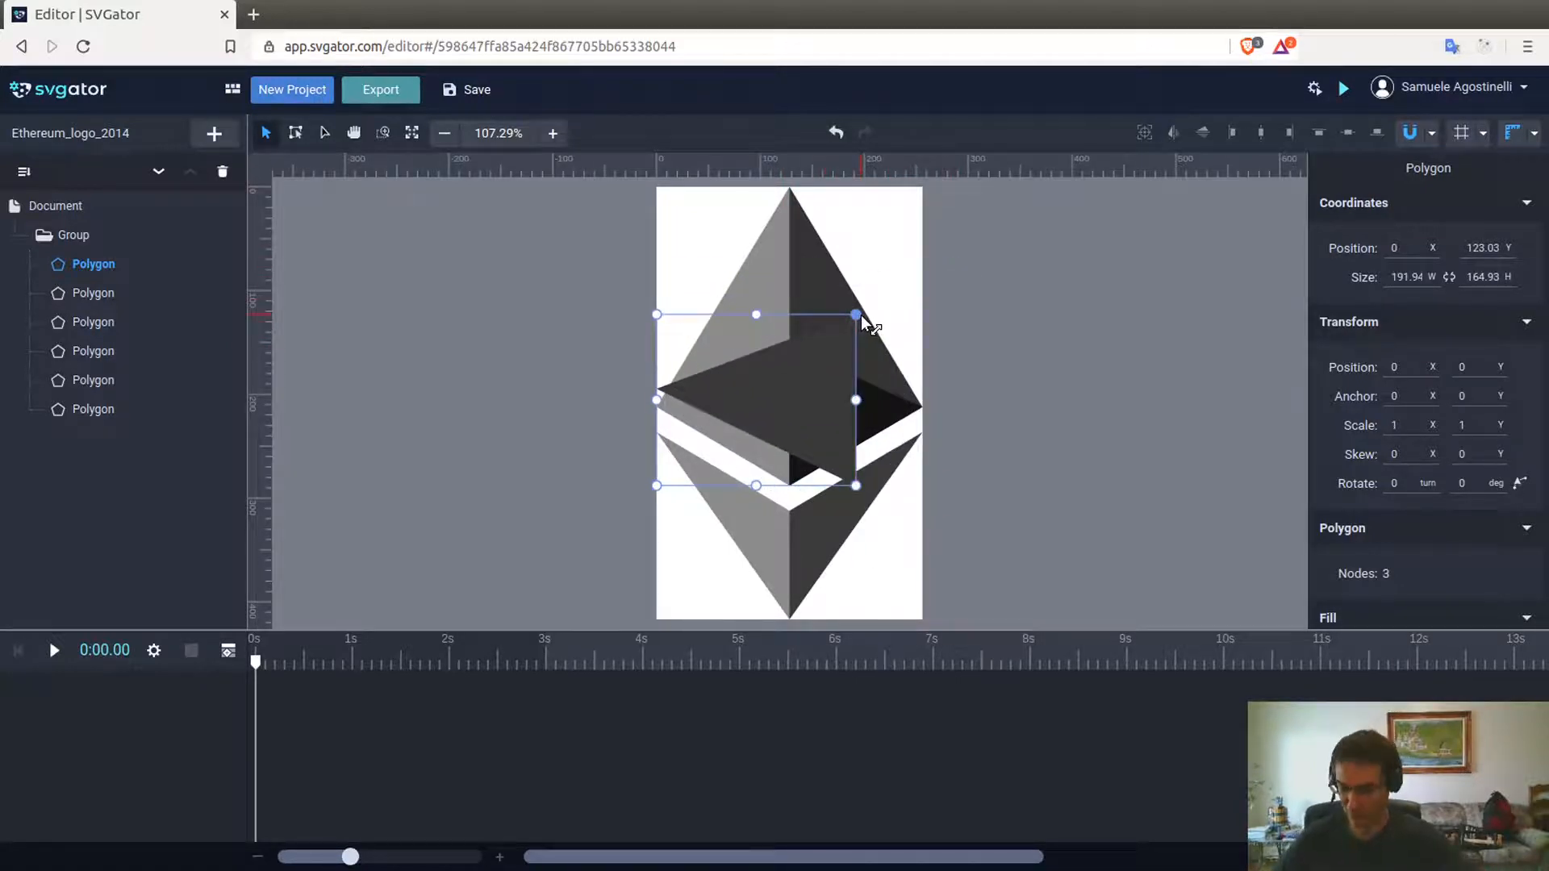
{"action": "key", "text": "ctrl+z"}
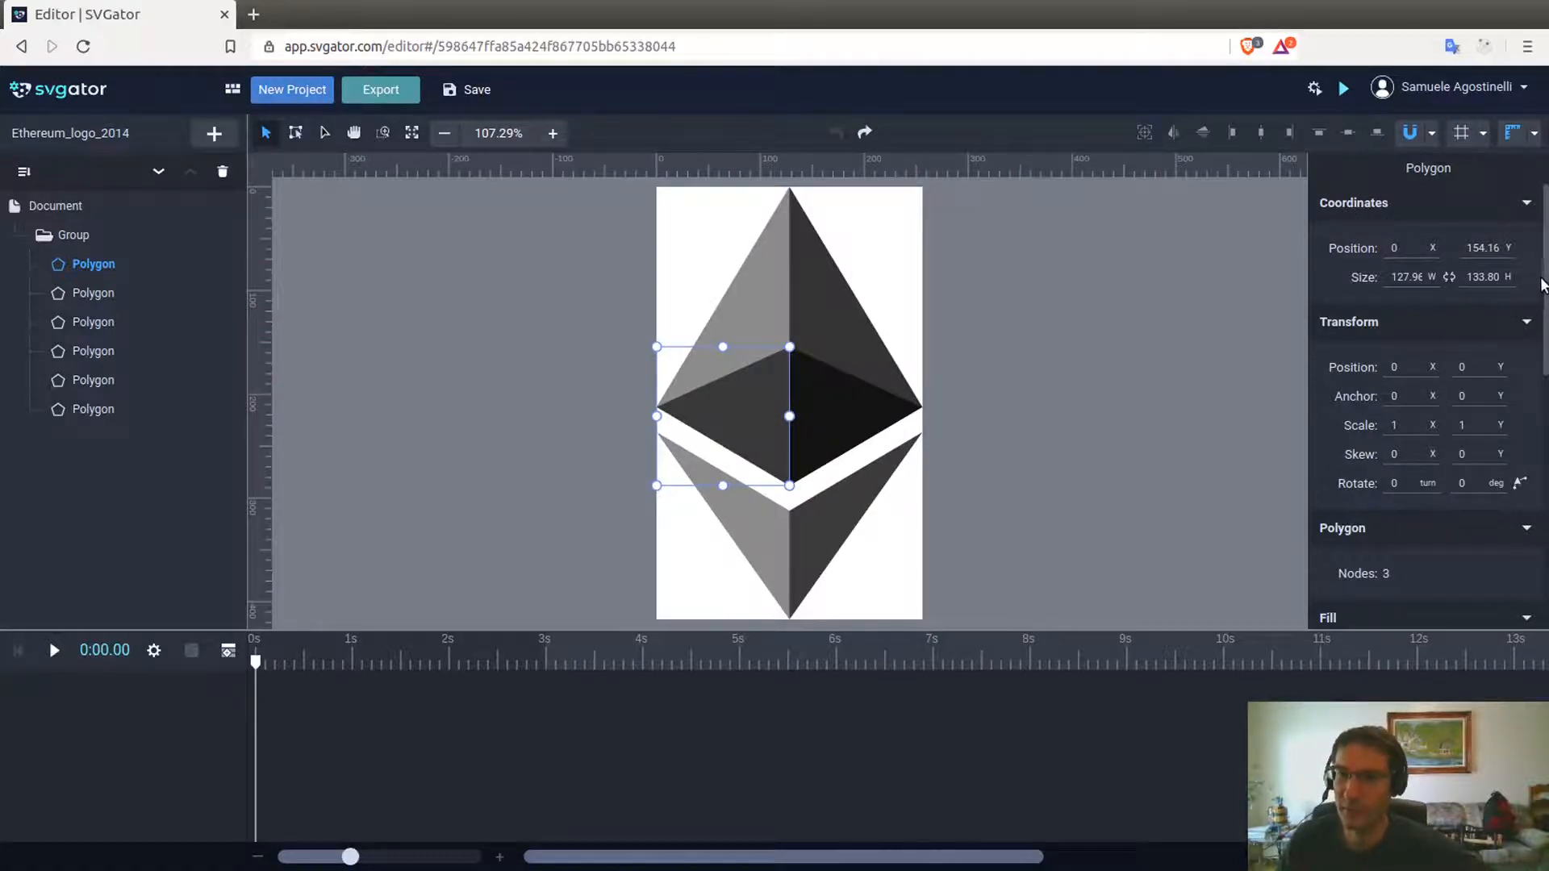
{"action": "mouse_move", "coordinate": [1544, 280]}
{"action": "left_mouse_down"}
{"action": "mouse_move", "coordinate": [1535, 350]}
{"action": "mouse_move", "coordinate": [1509, 296]}
{"action": "left_mouse_up"}
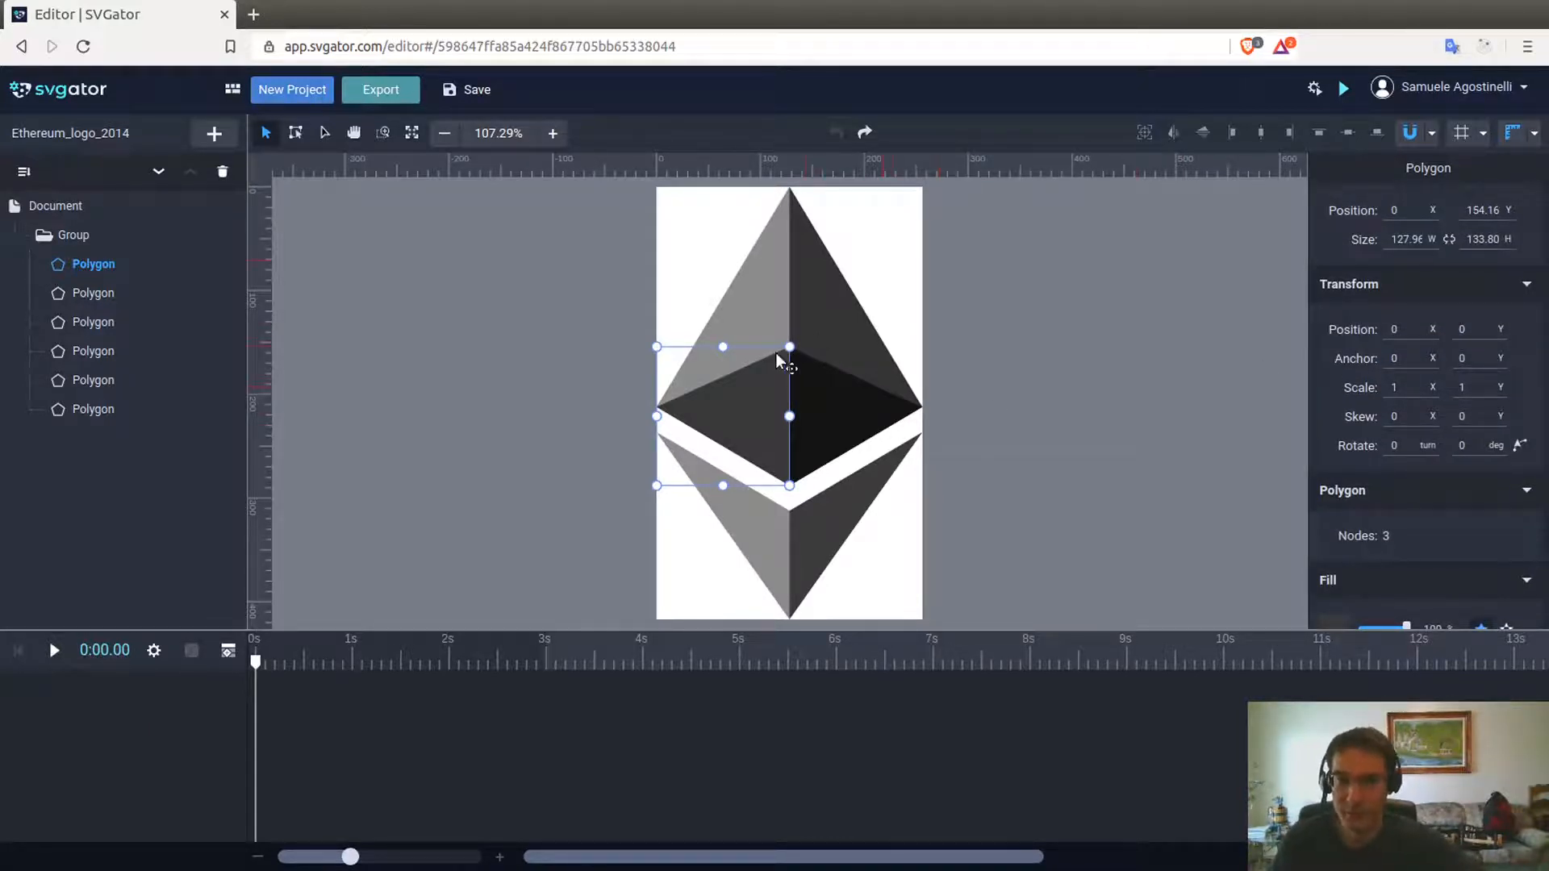
{"action": "left_click_drag", "start_coordinate": [790, 348], "coordinate": [848, 309]}
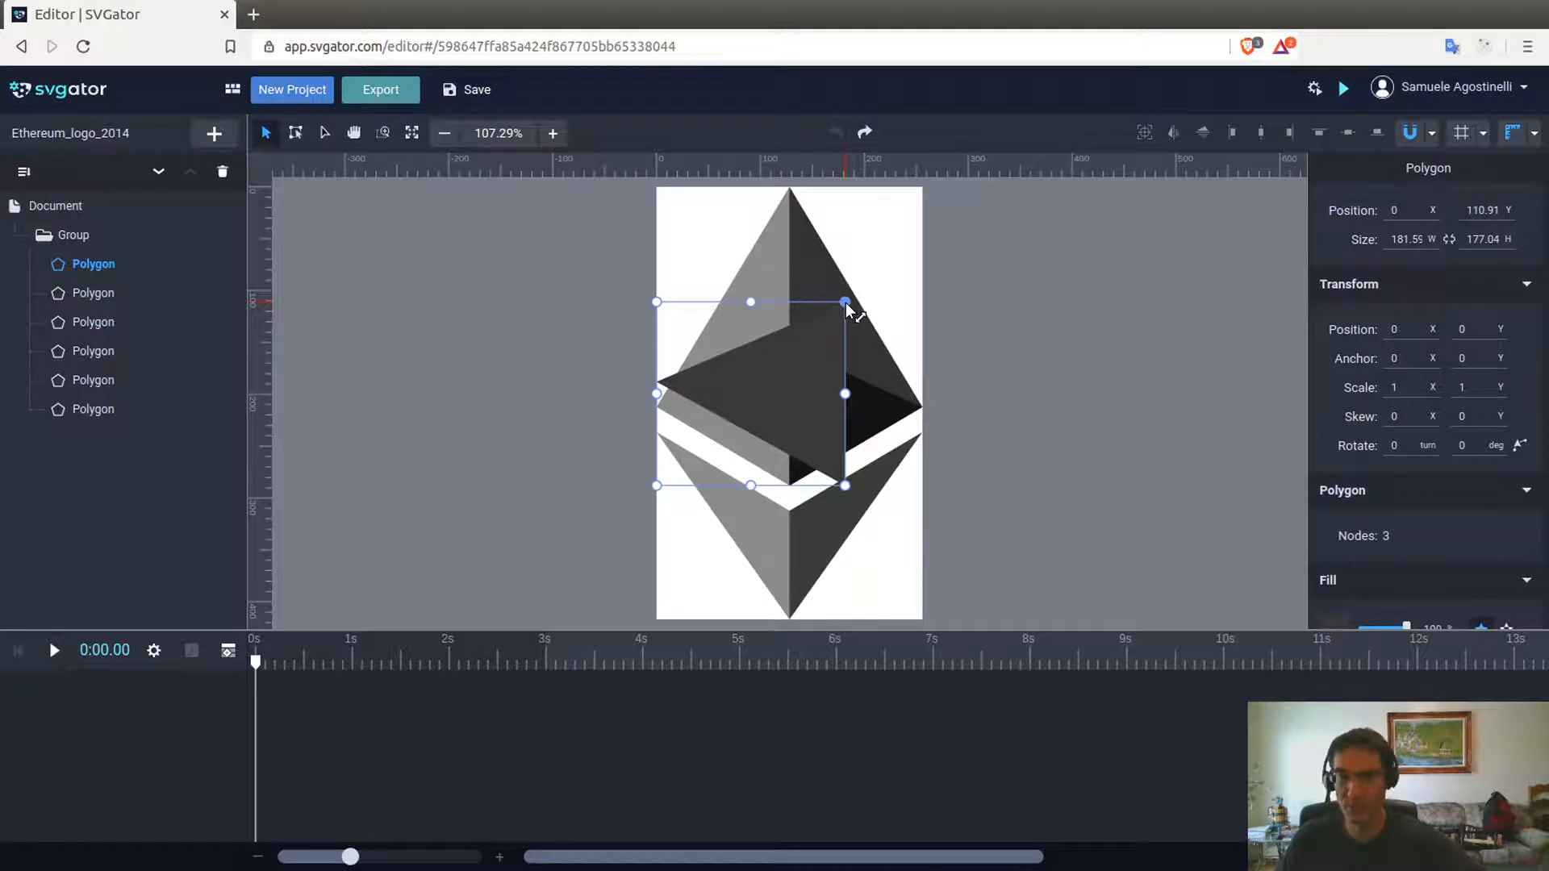
{"action": "left_click_drag", "start_coordinate": [848, 308], "coordinate": [789, 349]}
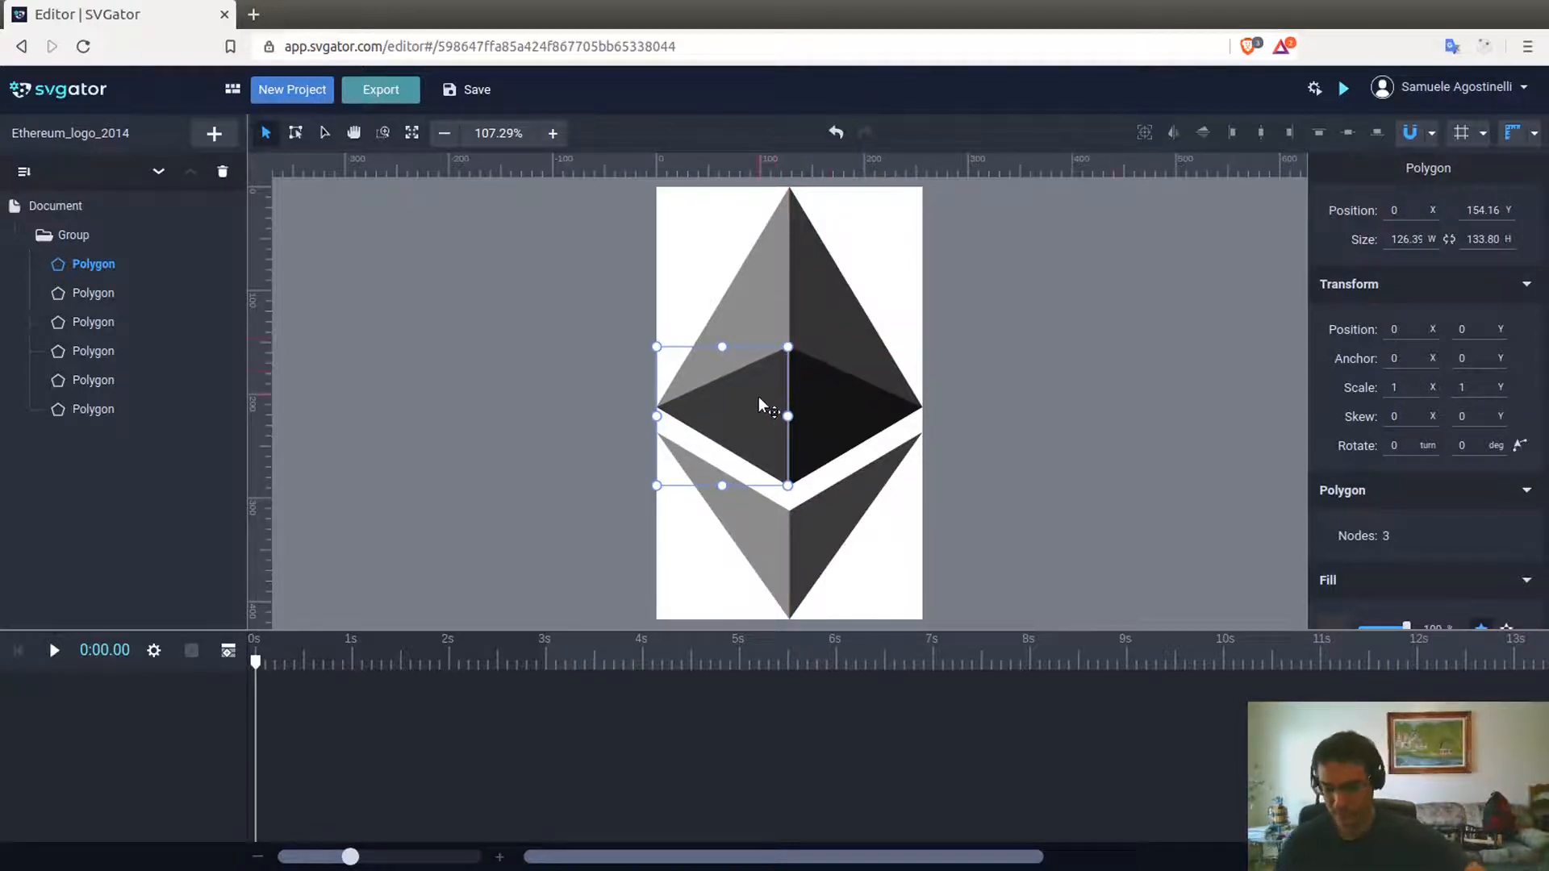
{"action": "key", "text": "ctrl+z"}
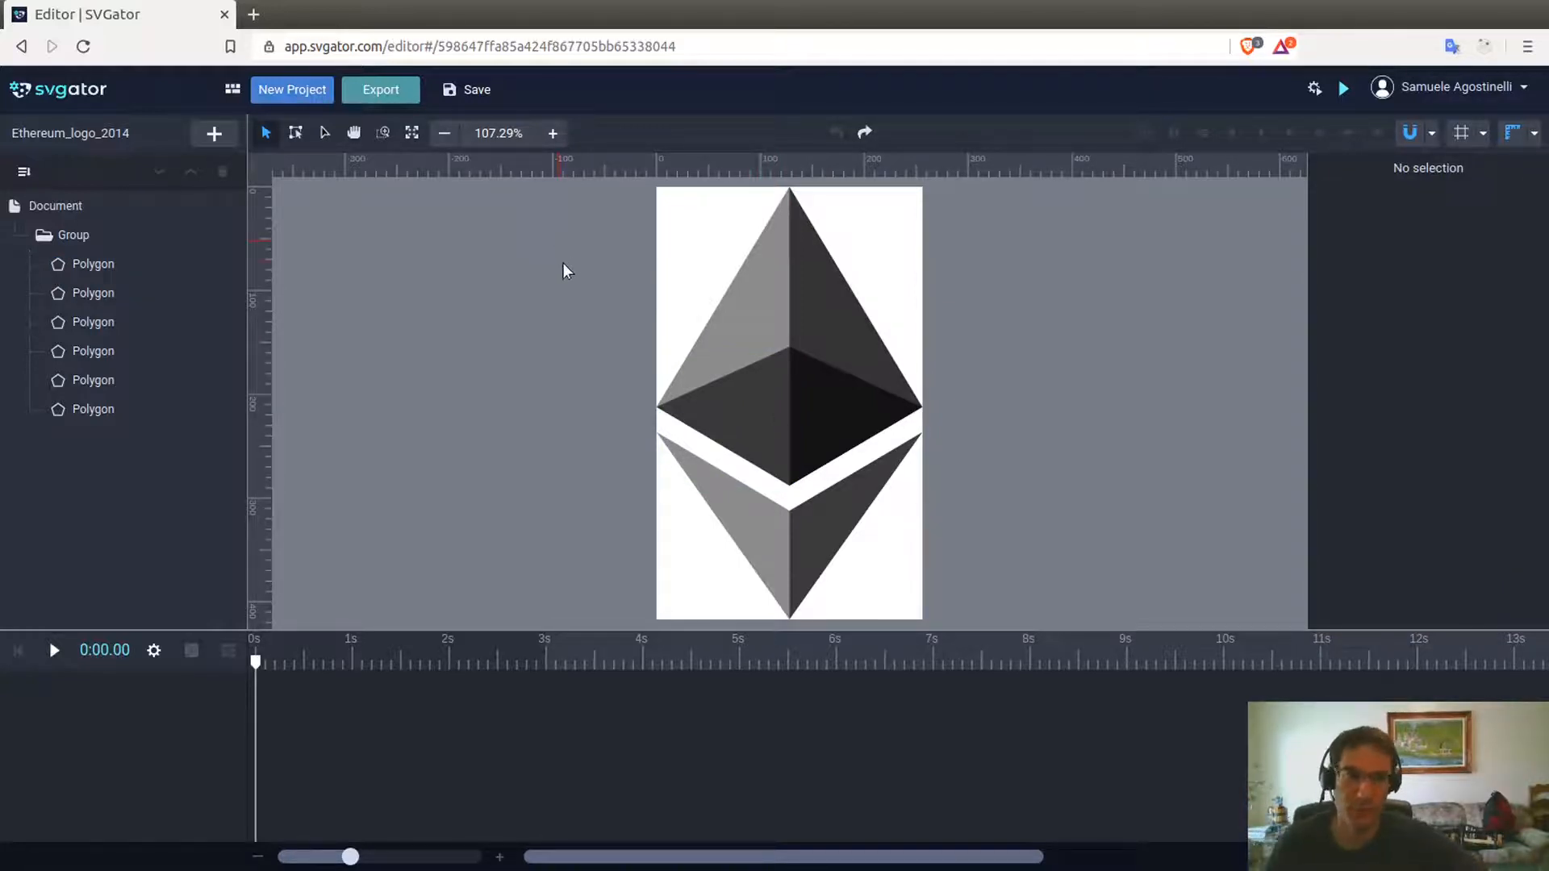
Add the uploaded eyes graphic "drawing" and move it over the logo's upper half, to about X 41, Y 80.
{"action": "left_click", "coordinate": [214, 134]}
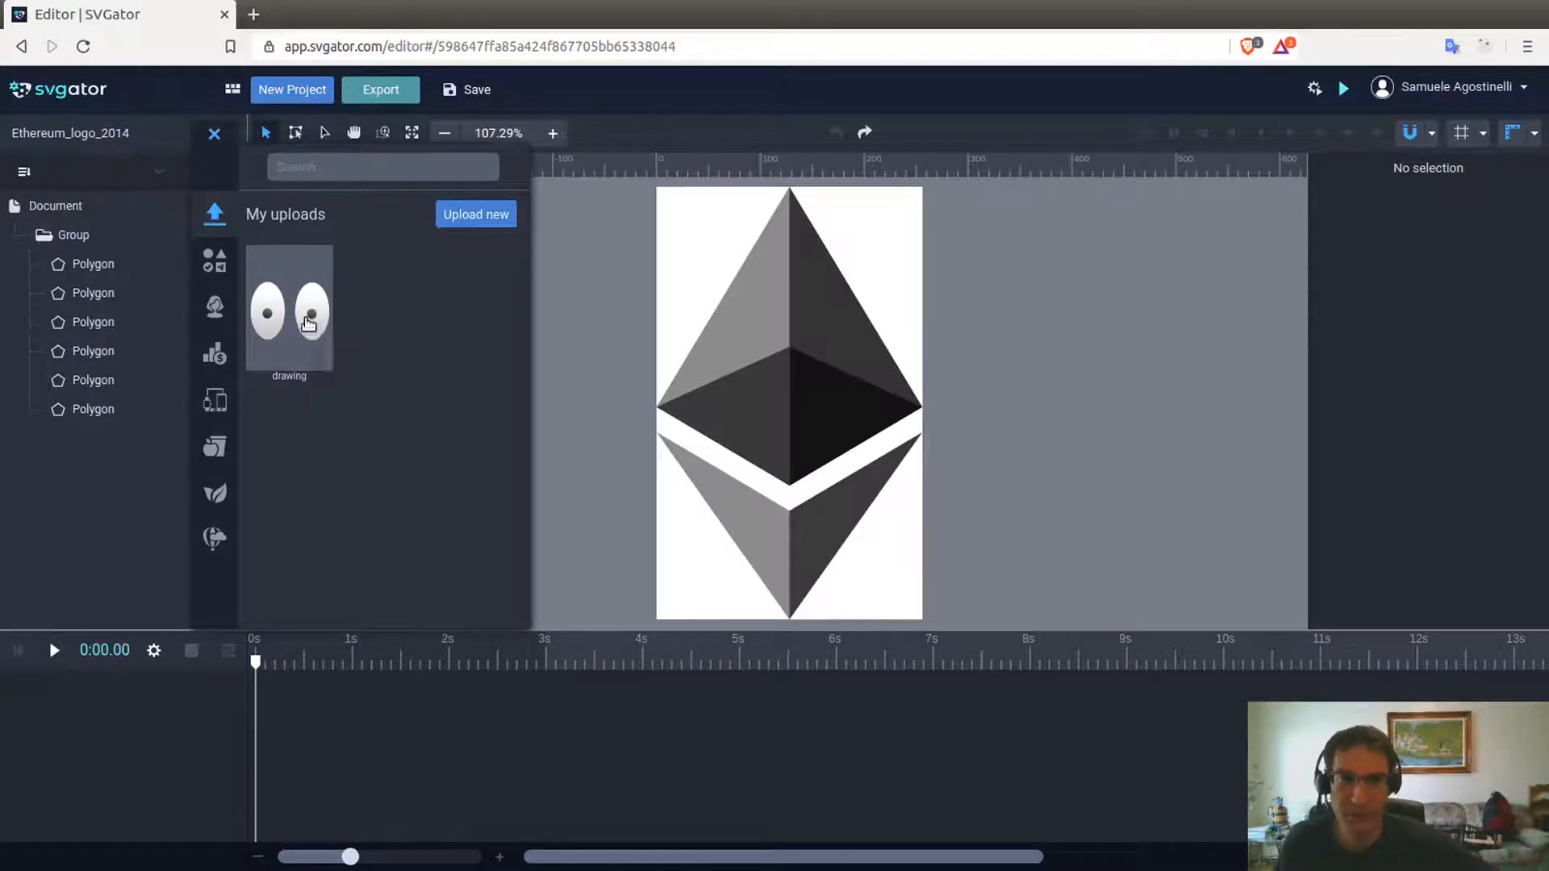
{"action": "left_click", "coordinate": [308, 327]}
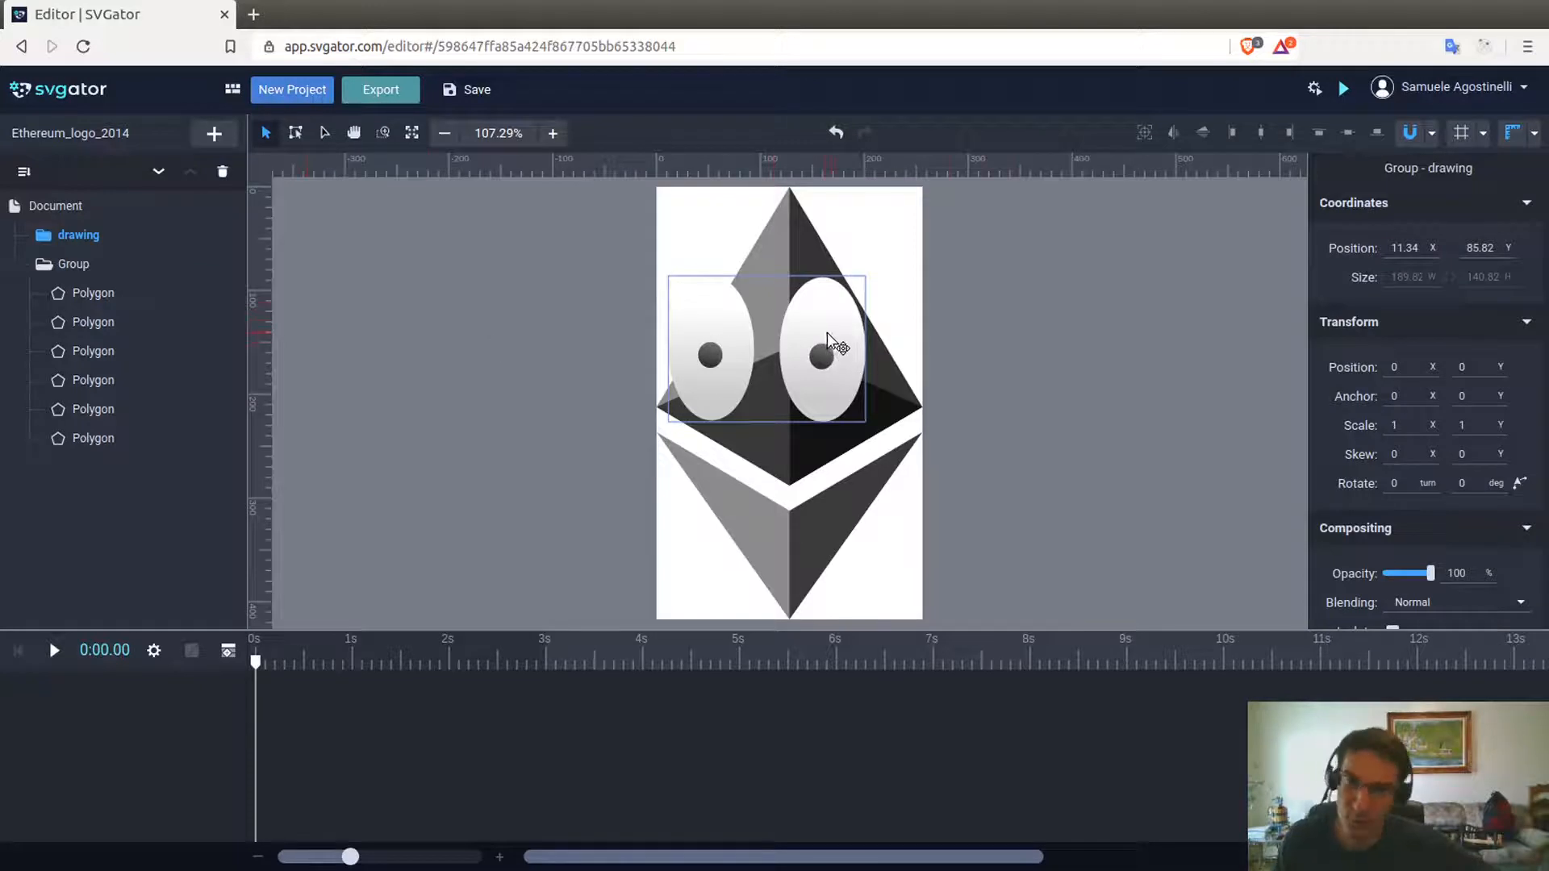
{"action": "mouse_move", "coordinate": [830, 336]}
{"action": "left_mouse_down"}
{"action": "mouse_move", "coordinate": [861, 336]}
{"action": "mouse_move", "coordinate": [838, 343]}
{"action": "left_mouse_up"}
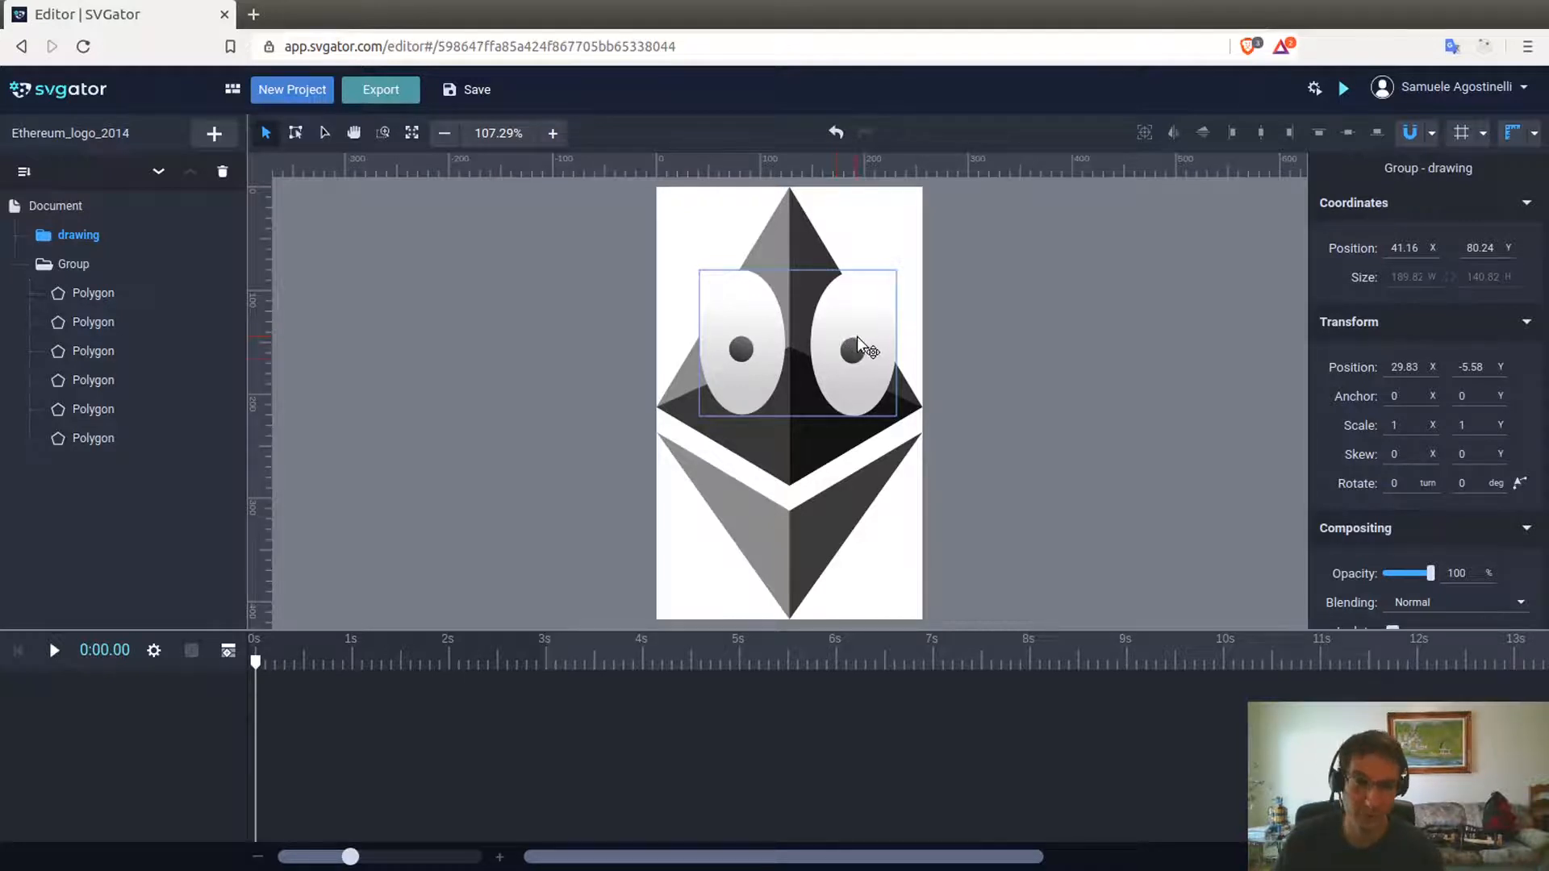
{"action": "left_click", "coordinate": [1029, 345]}
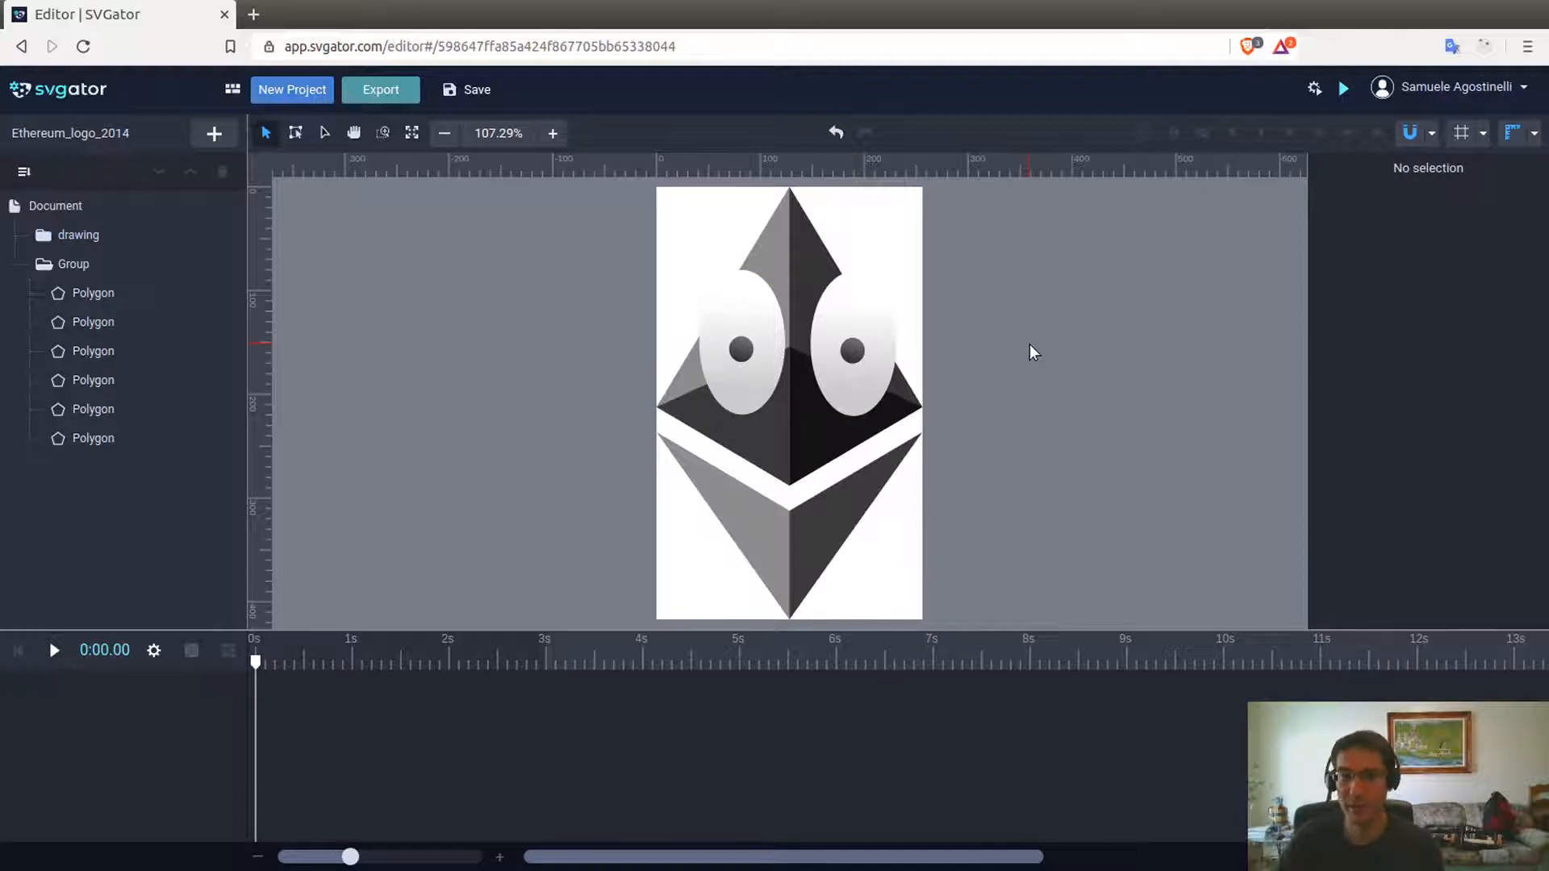
Inspect the separate eye and pupil ellipses of the drawing group, and undo the last change.
{"action": "left_click", "coordinate": [831, 347]}
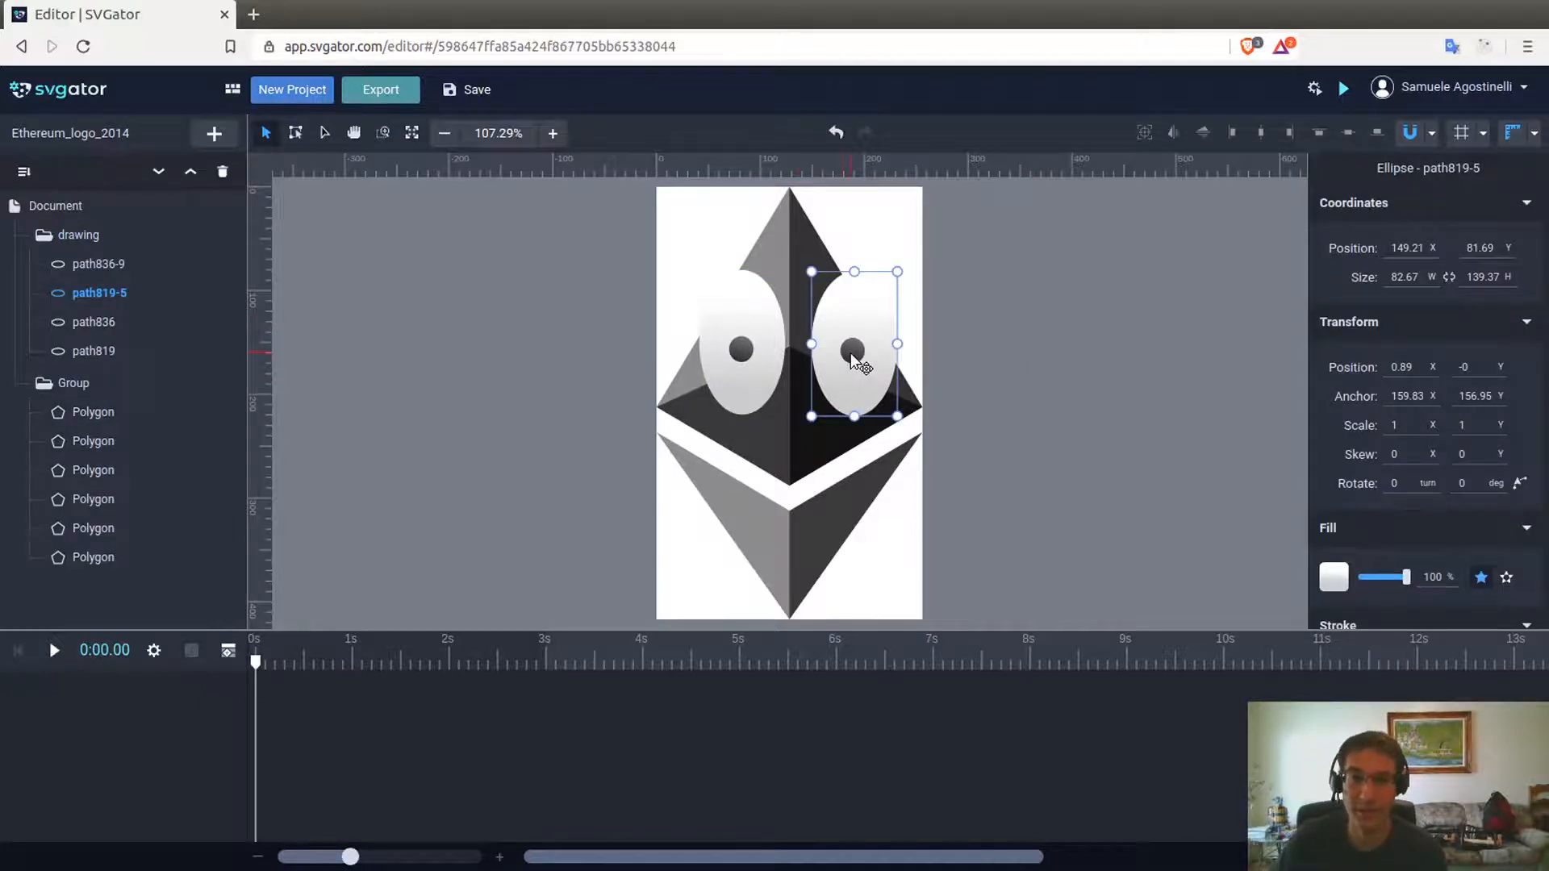
{"action": "left_click", "coordinate": [736, 305]}
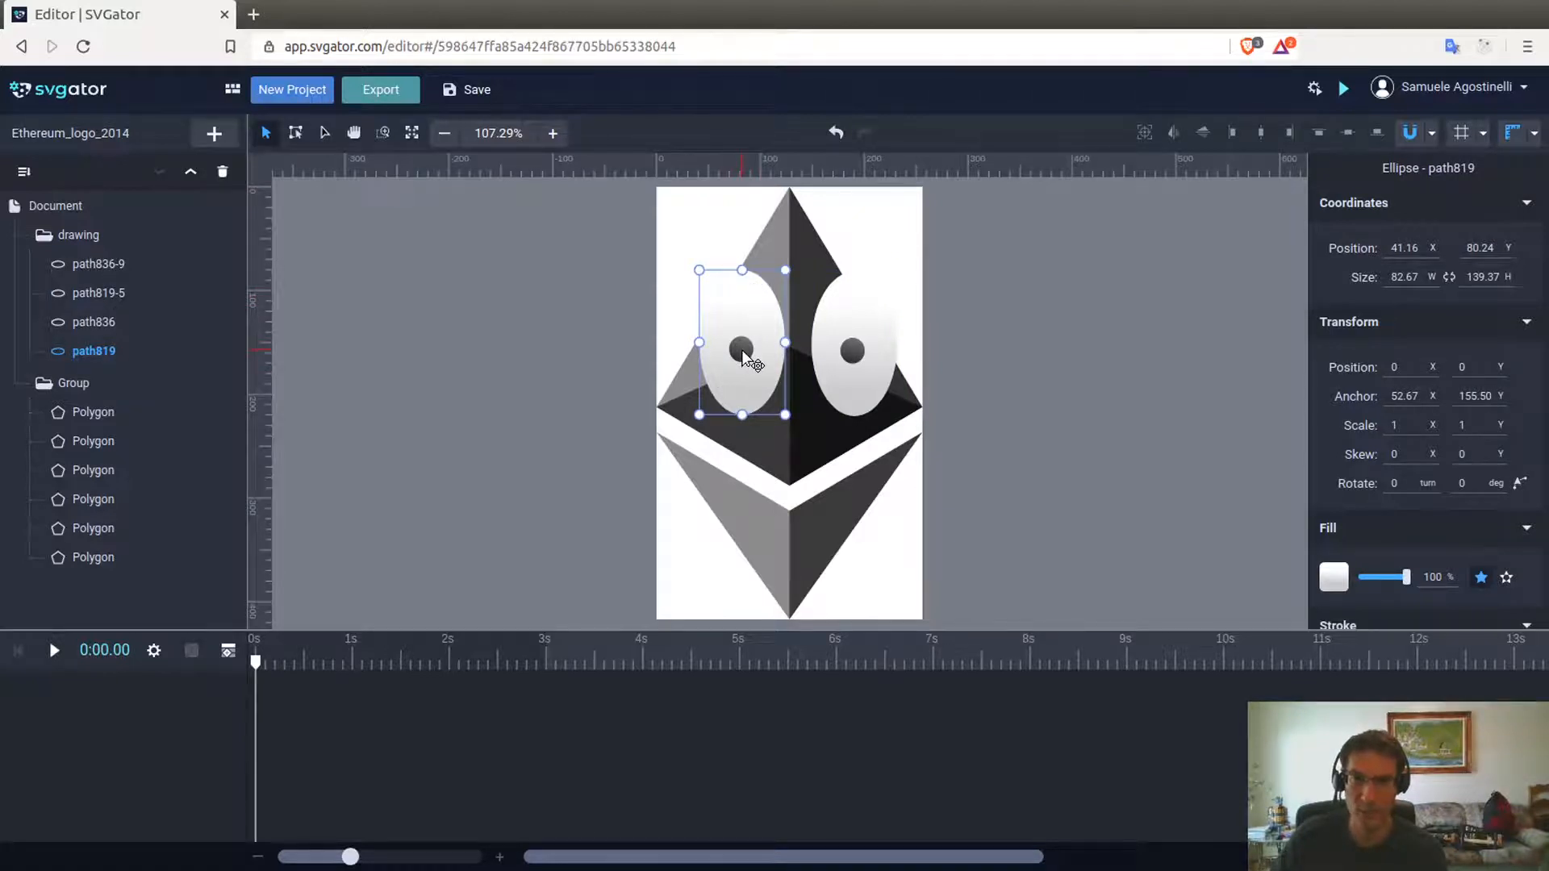
{"action": "left_click", "coordinate": [140, 333]}
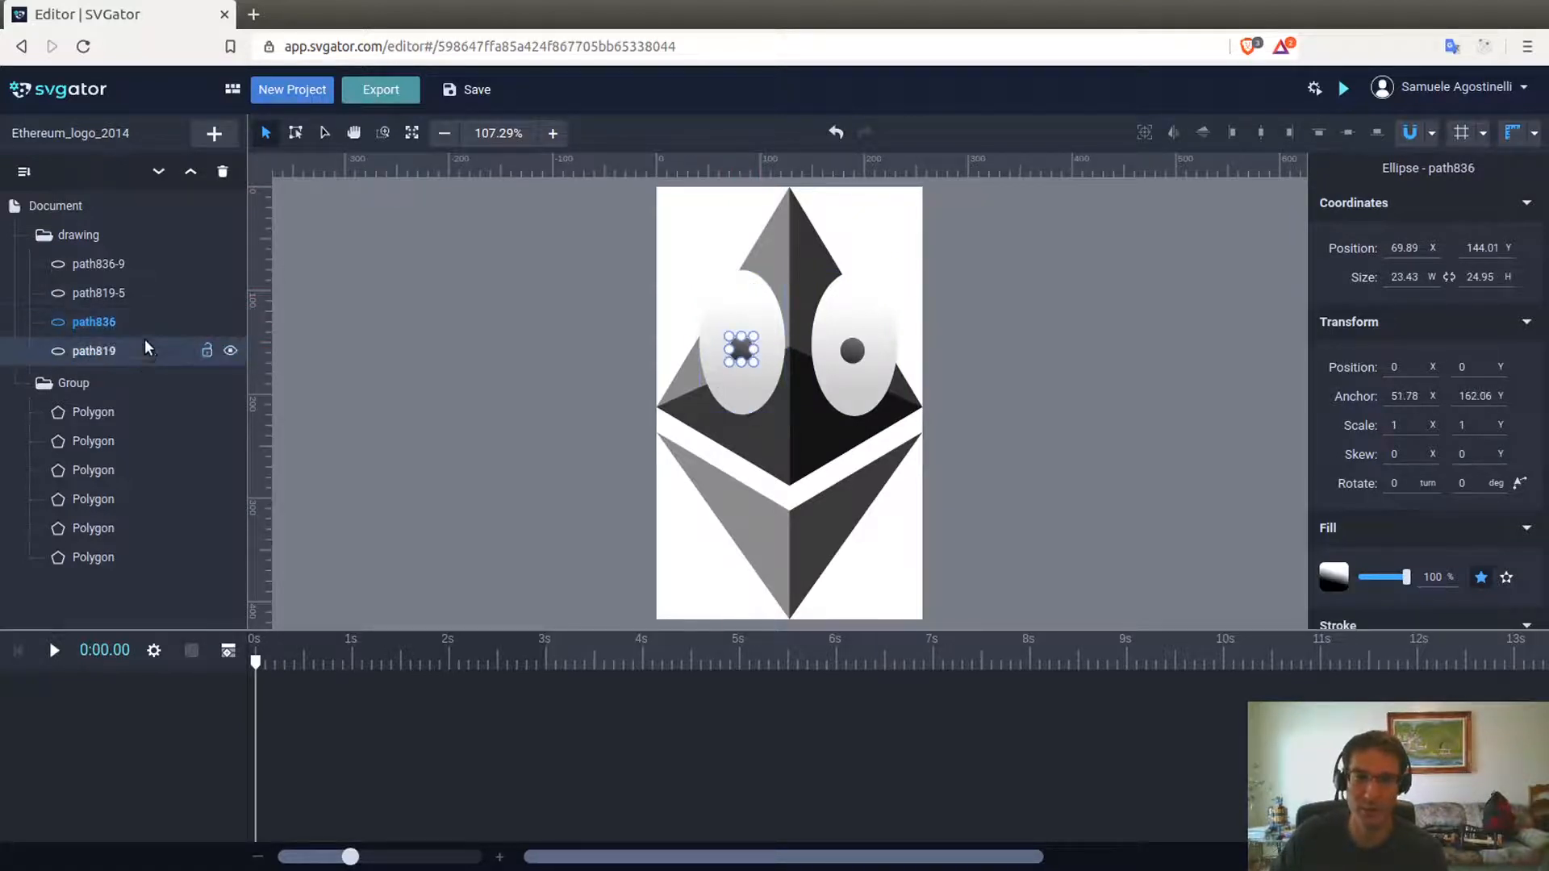
{"action": "left_click", "coordinate": [150, 350]}
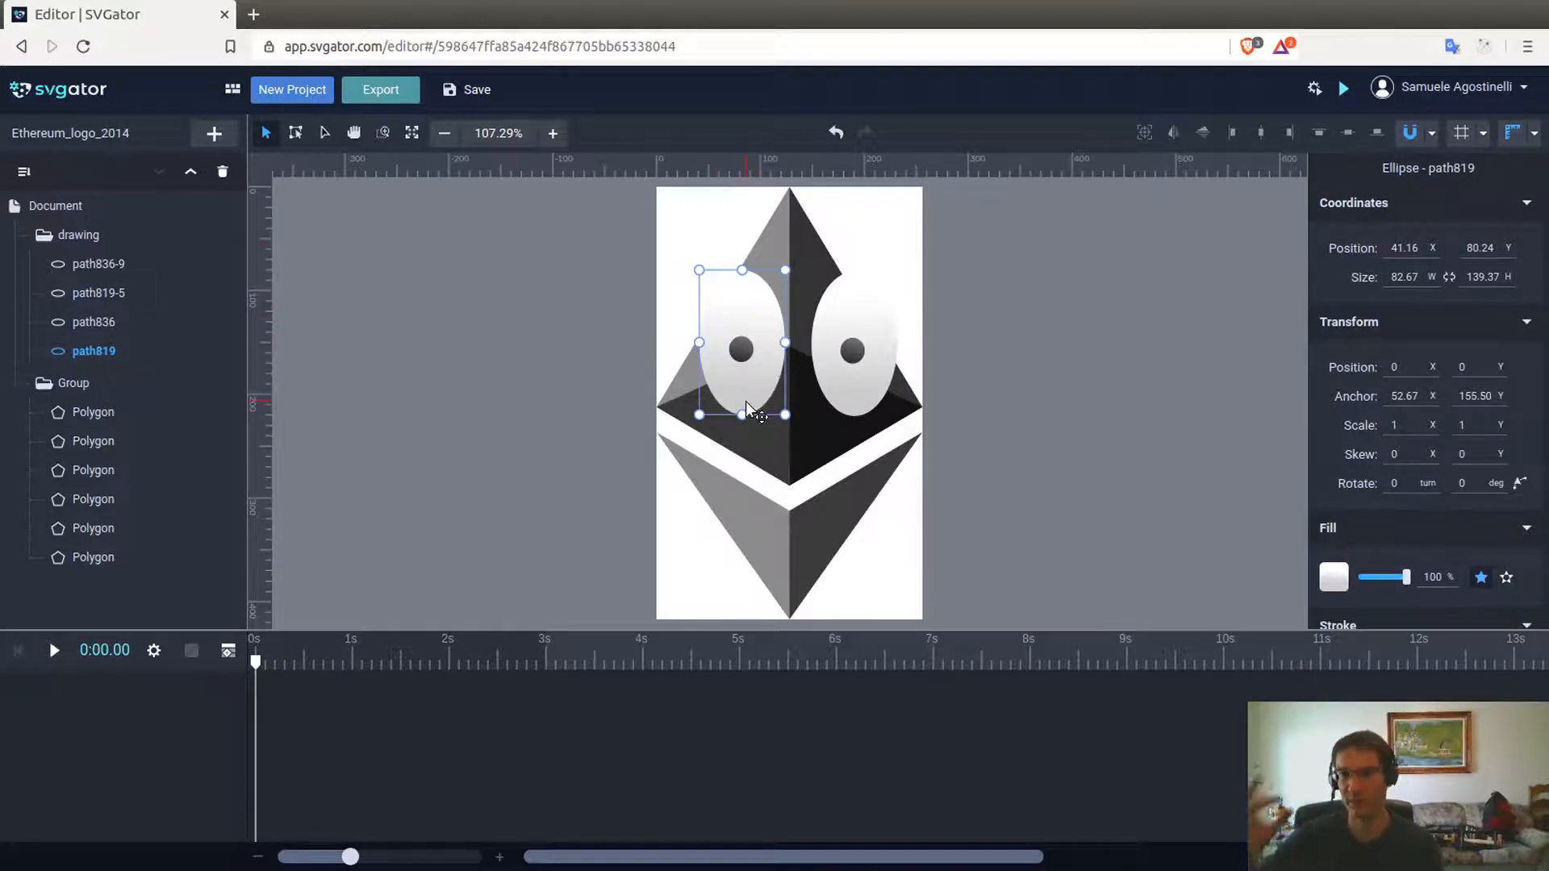
{"action": "key", "text": "ctrl+z"}
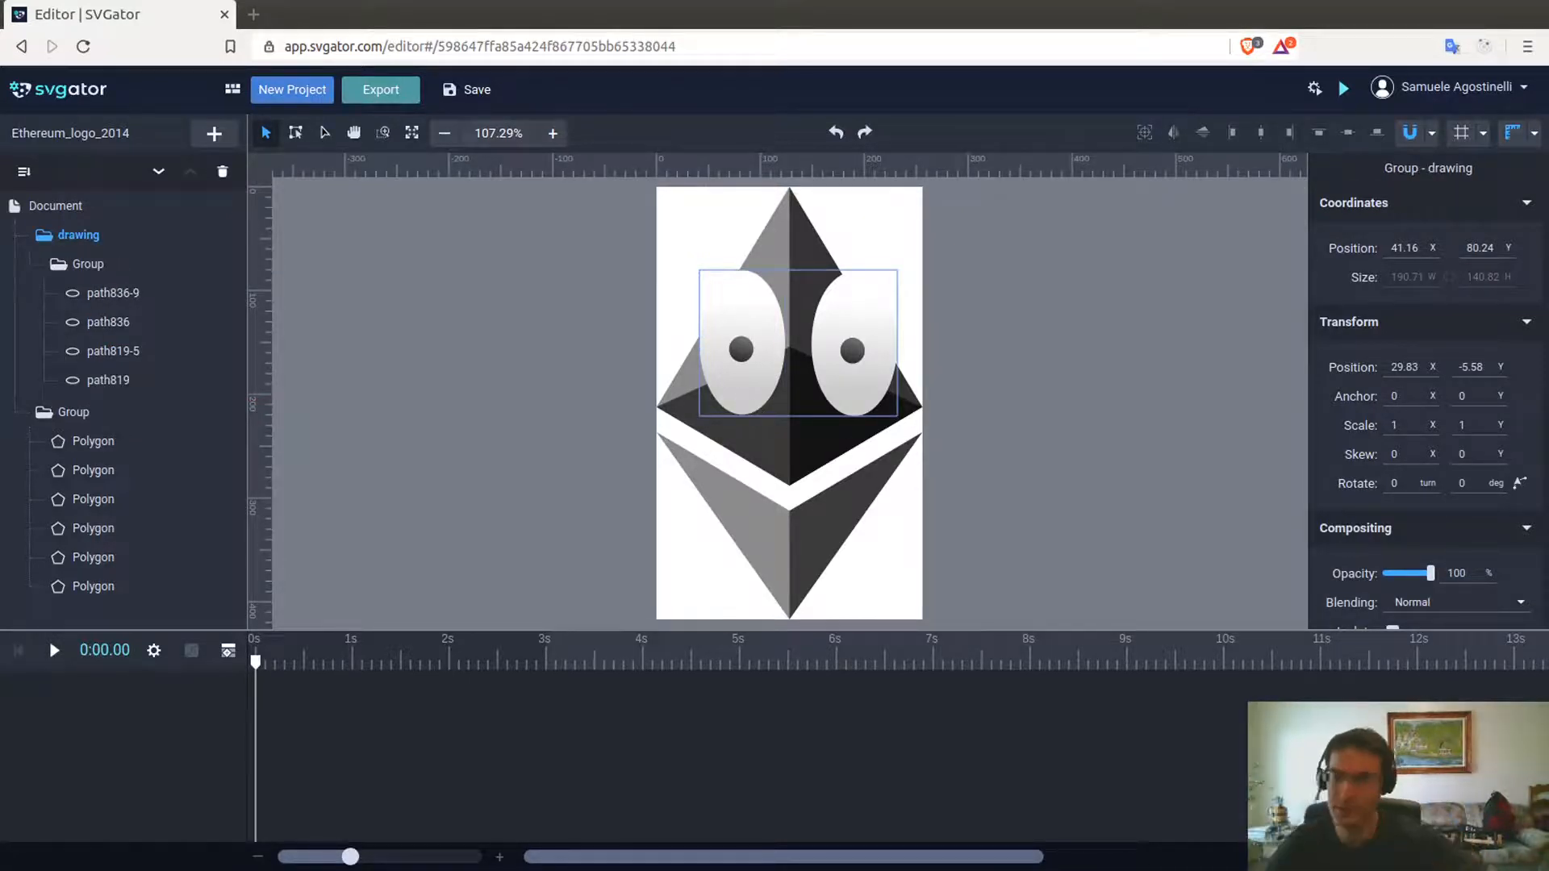
Scale the drawing group to 0.75 in X and 0.70 in Y, and centre the eyes on the logo at about X 56, Y 105.
{"action": "left_click", "coordinate": [1402, 425]}
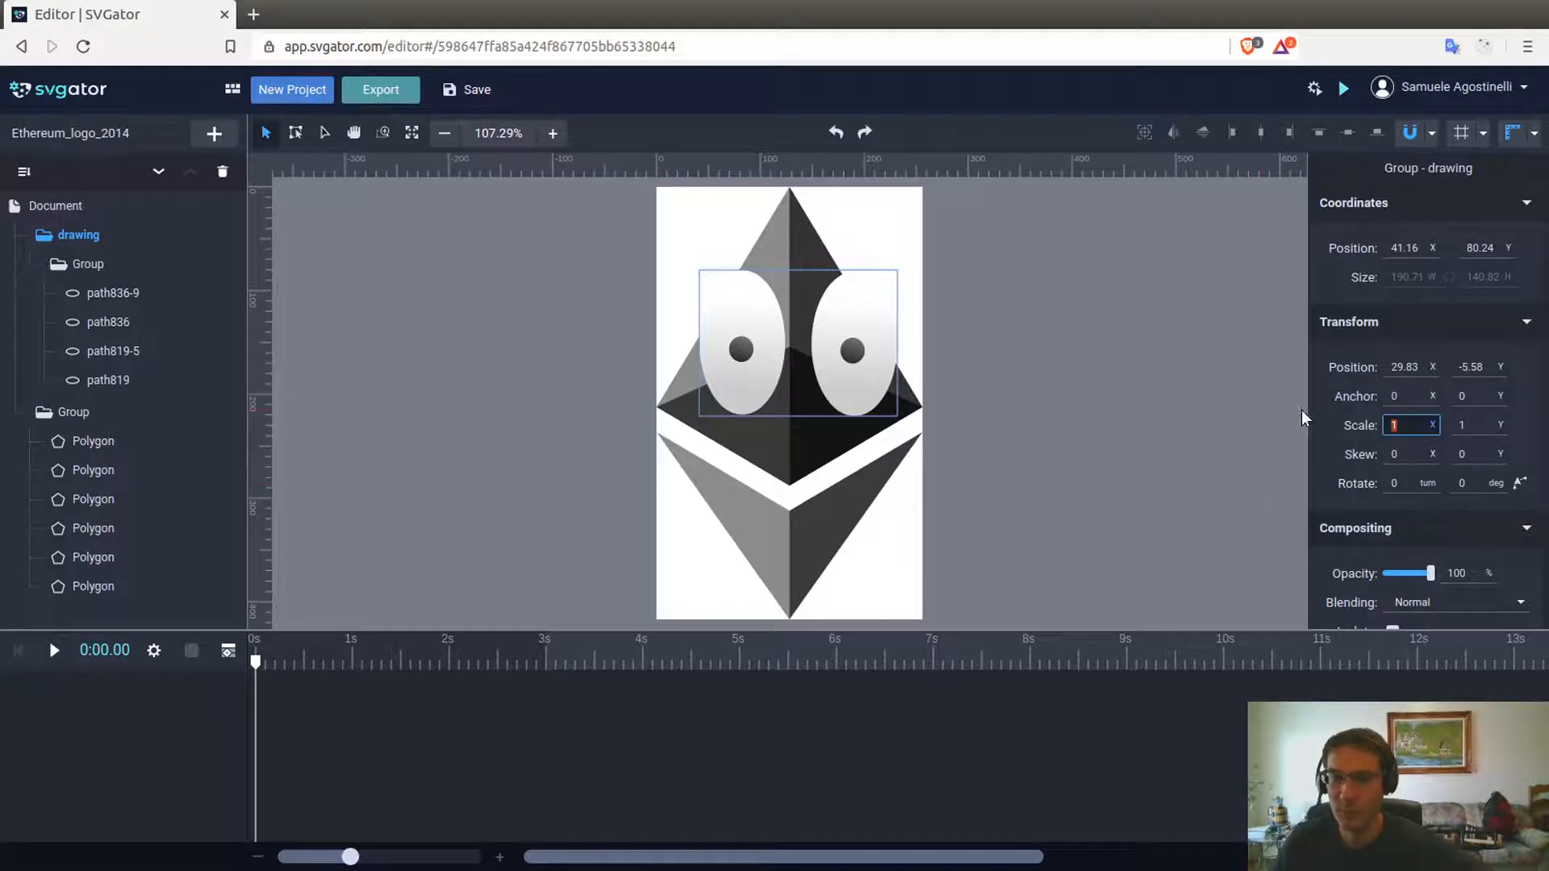
{"action": "left_click", "coordinate": [97, 260]}
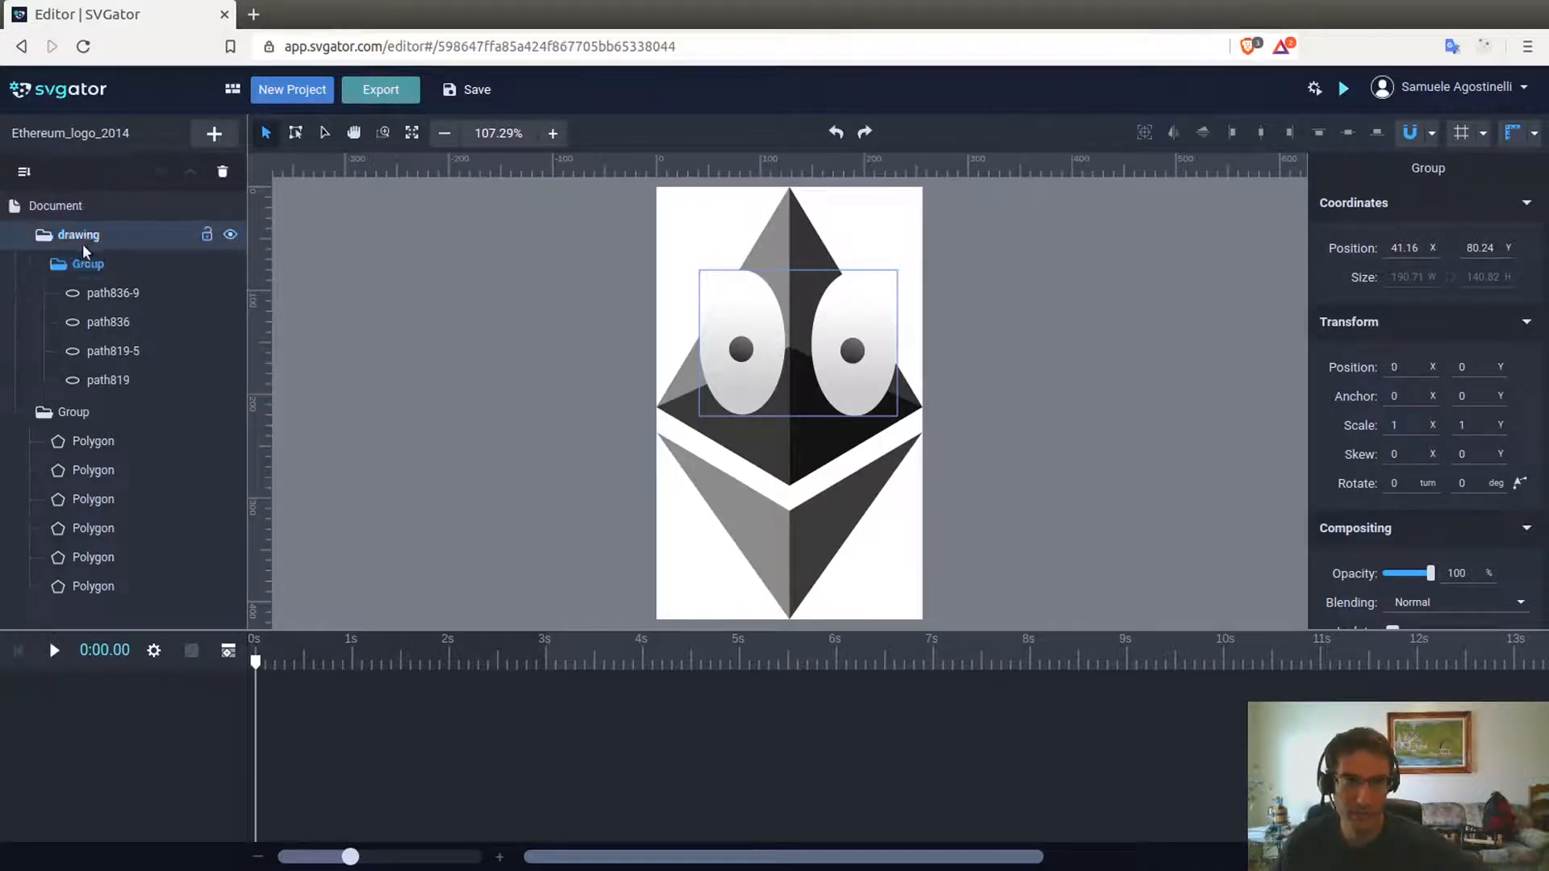
{"action": "left_click", "coordinate": [96, 239]}
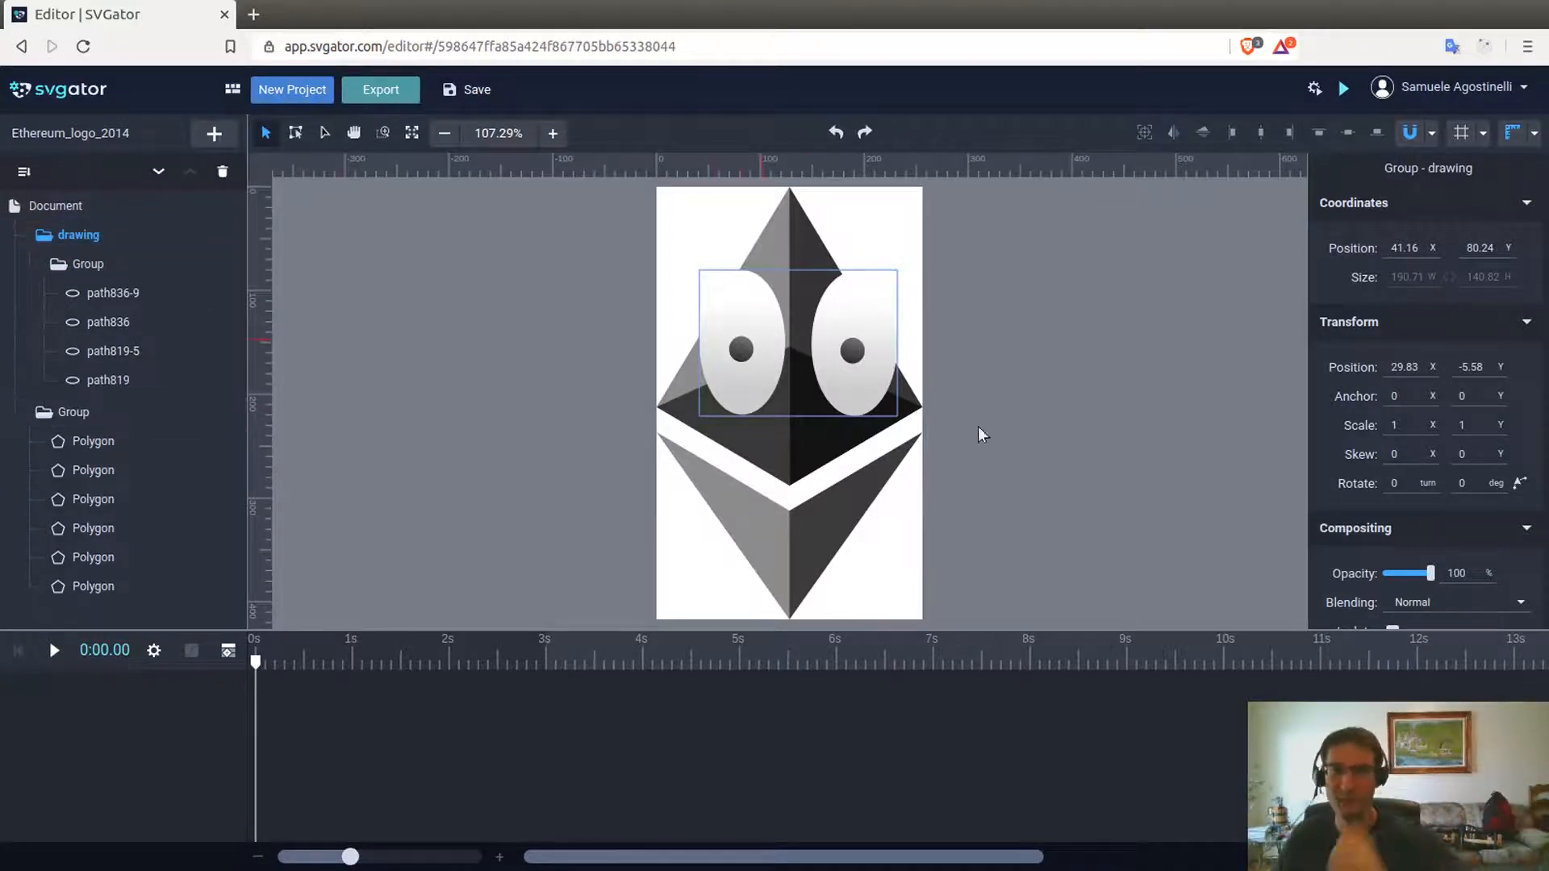
{"action": "left_click", "coordinate": [1393, 426]}
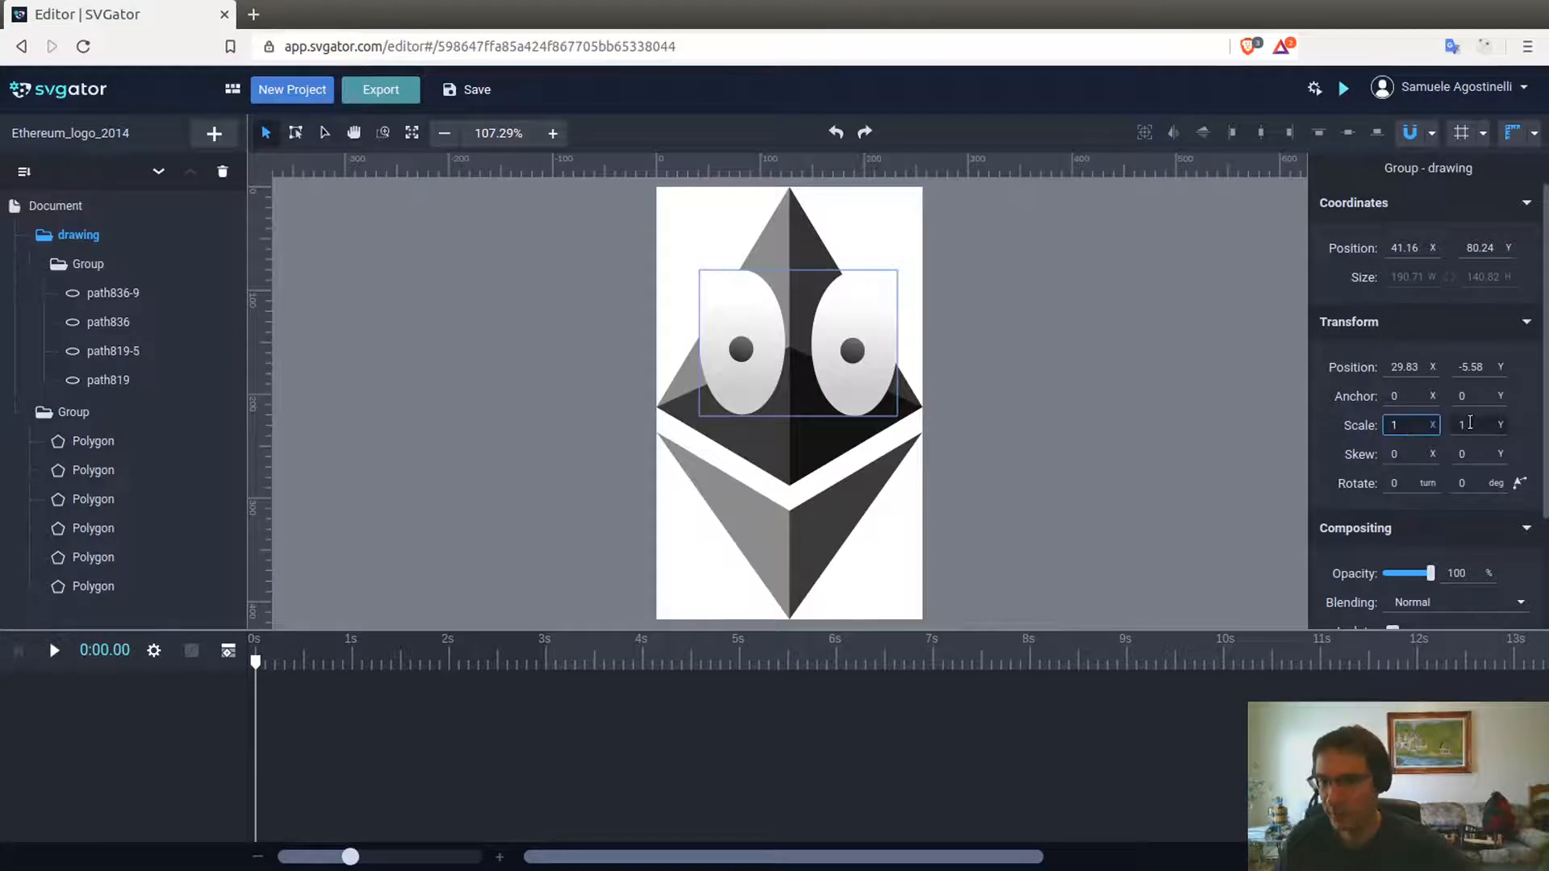
{"action": "double_click", "coordinate": [1393, 425]}
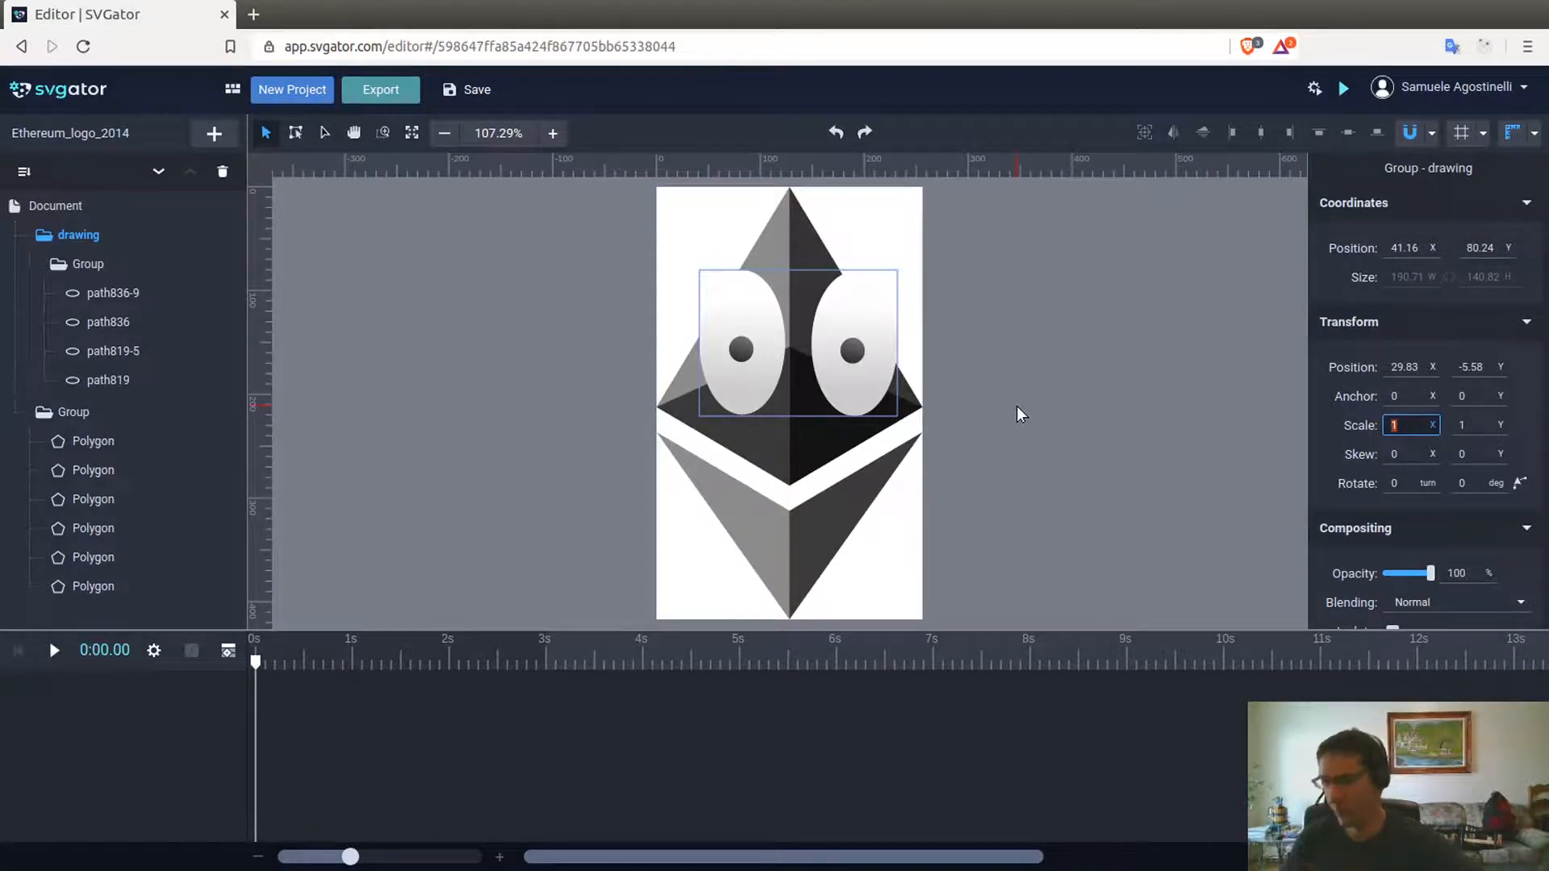
{"action": "type", "text": "0.75"}
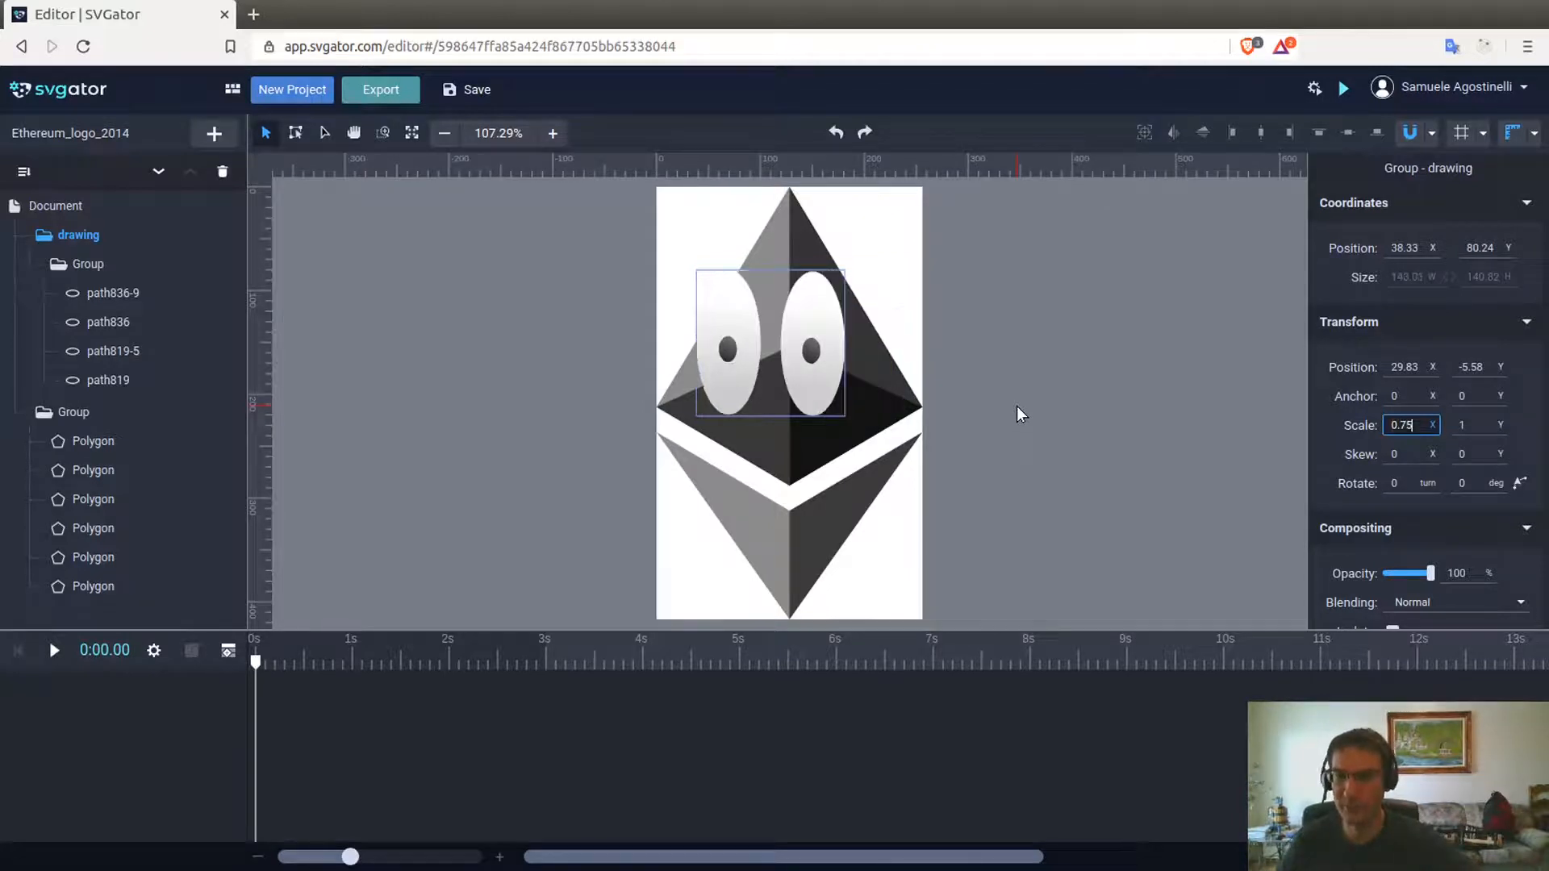
{"action": "left_click", "coordinate": [1458, 426]}
{"action": "type", "text": "0"}
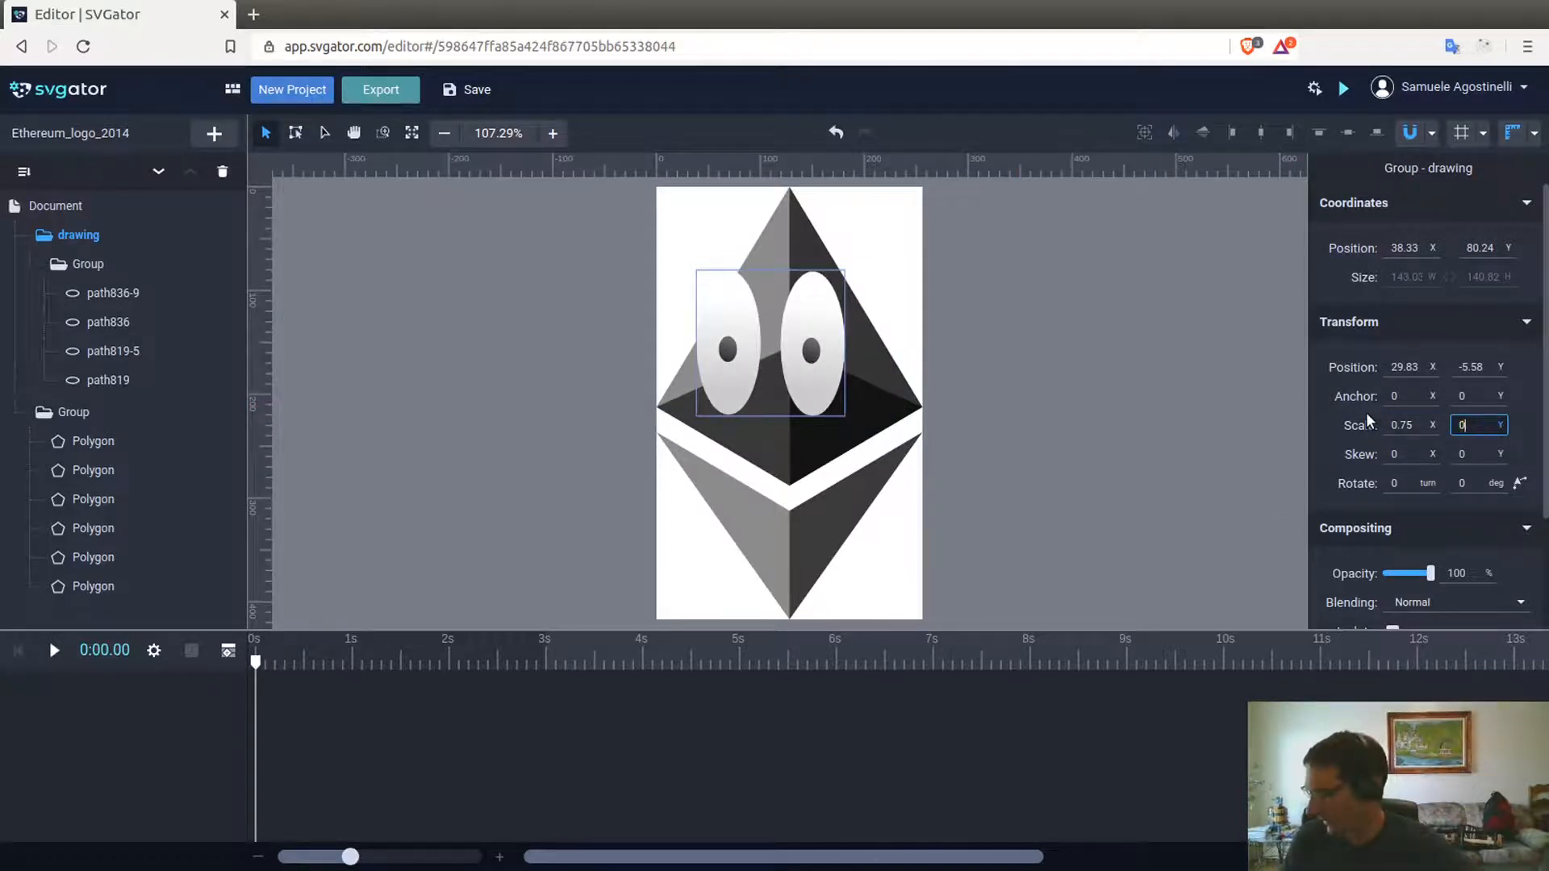
{"action": "type", "text": ".70"}
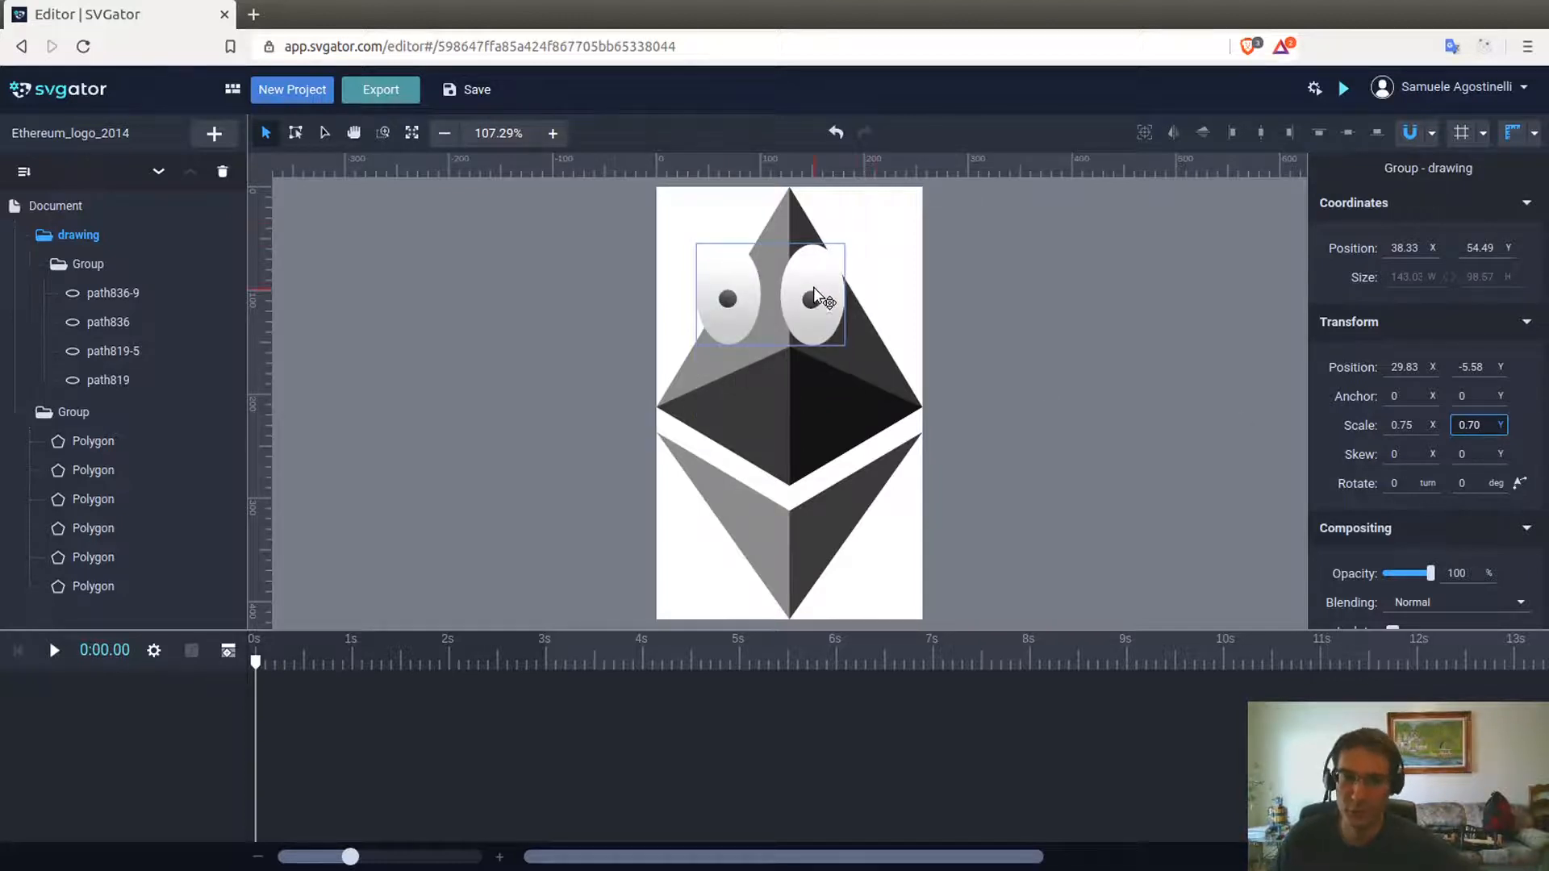
{"action": "left_click_drag", "start_coordinate": [813, 287], "coordinate": [836, 342]}
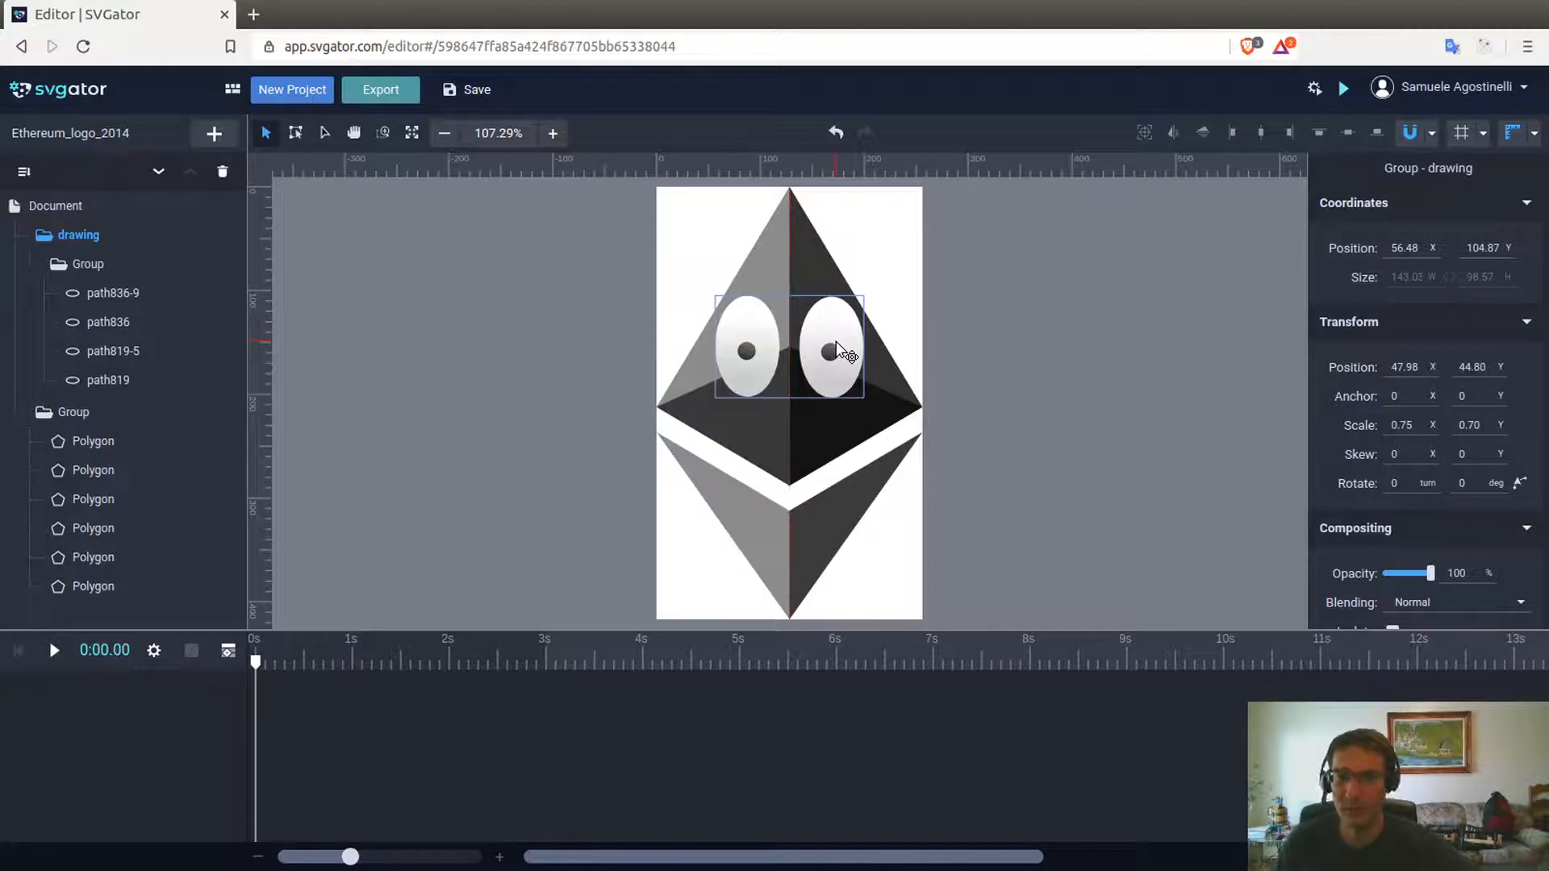
{"action": "left_click", "coordinate": [1011, 391]}
Try moving the left eye's pupil (path836) sideways within the eye in small increments.
{"action": "left_click", "coordinate": [746, 358]}
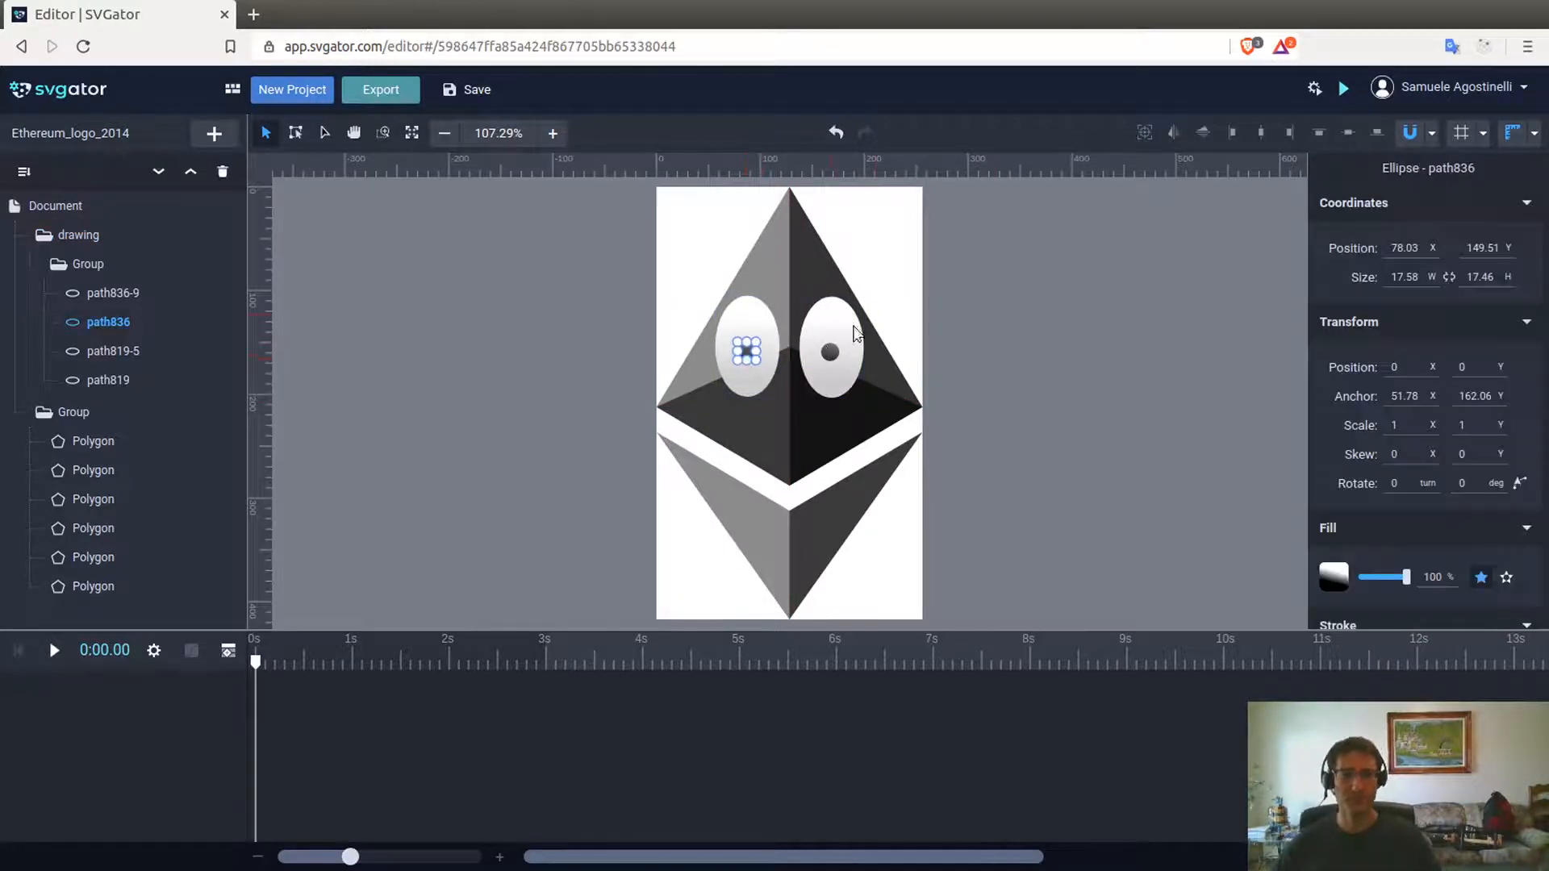
{"action": "left_click", "coordinate": [881, 311]}
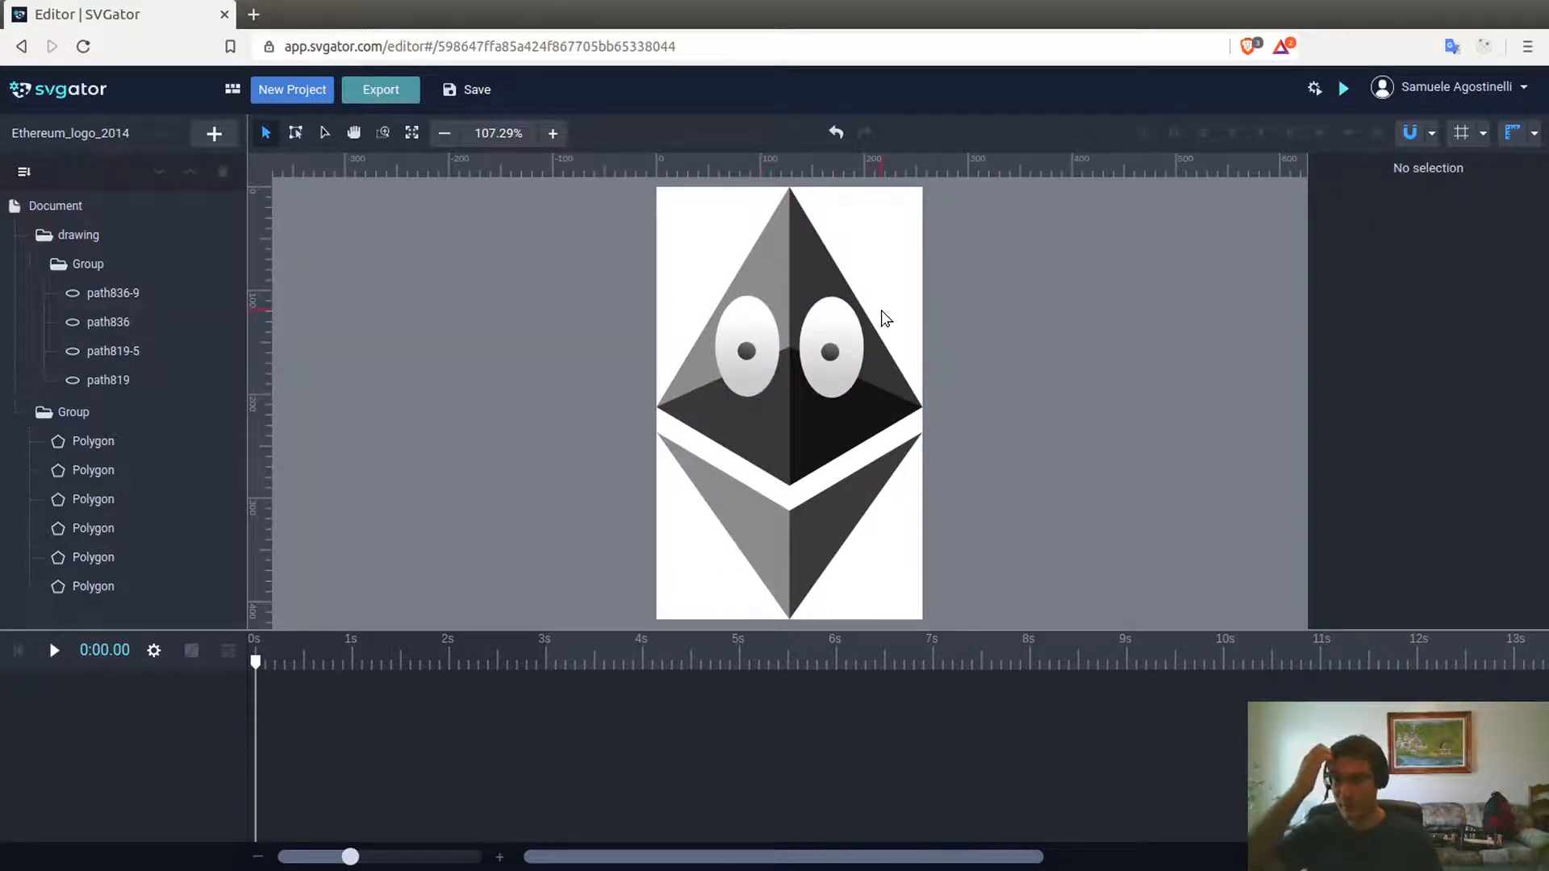
{"action": "left_click", "coordinate": [751, 357]}
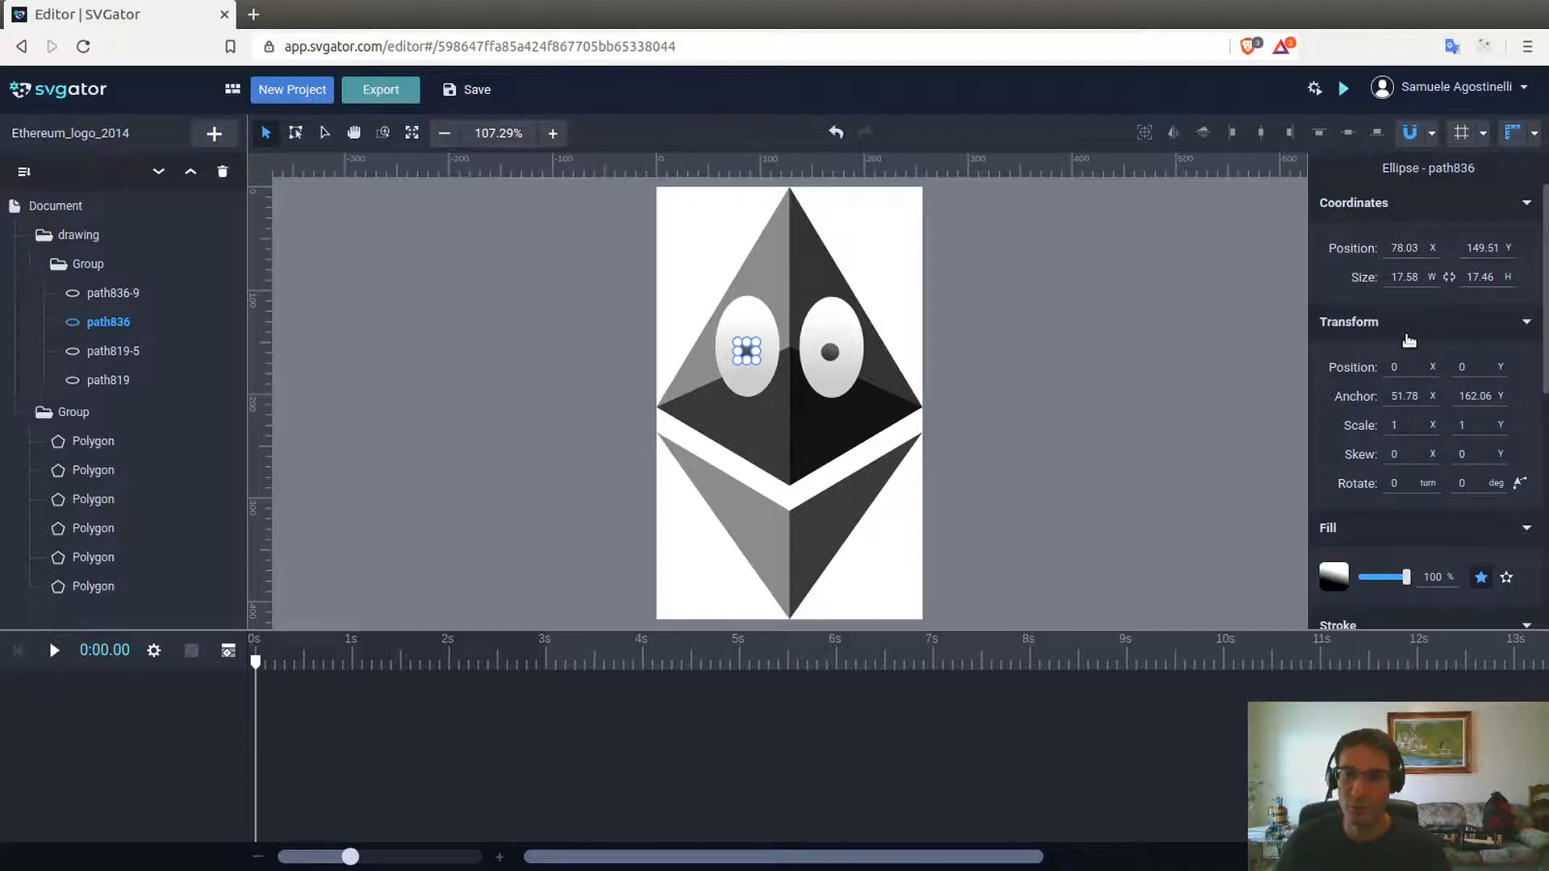
{"action": "key", "text": "Left"}
{"action": "key", "text": "Left"}
{"action": "key", "text": "Left"}
{"action": "key", "text": "Left"}
{"action": "key", "text": "Left"}
{"action": "key", "text": "Left"}
{"action": "key", "text": "Left"}
{"action": "key", "text": "Left"}
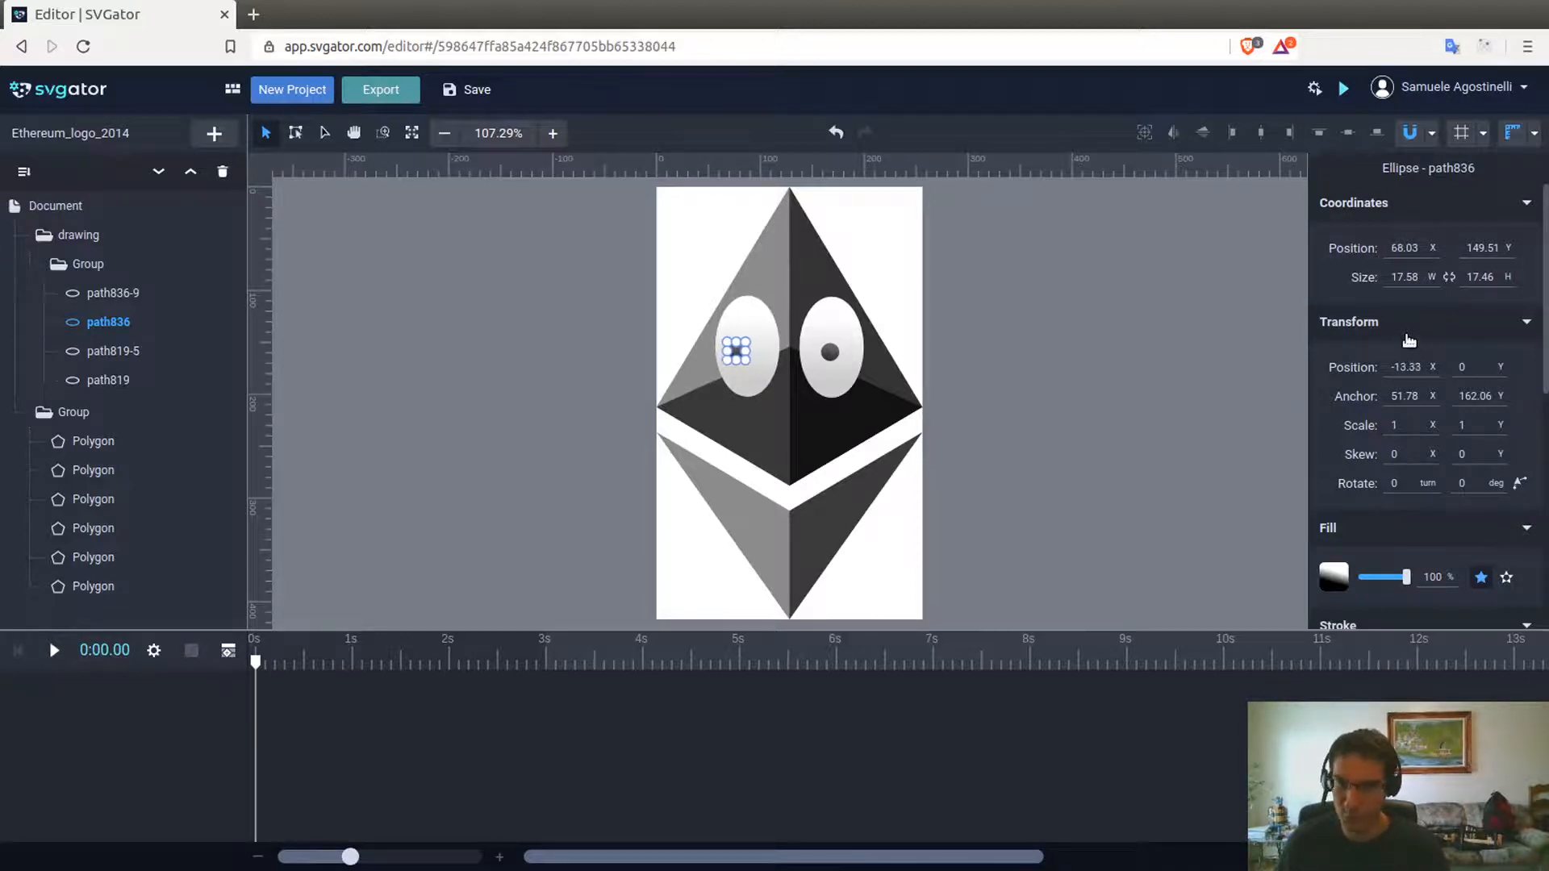
{"action": "key", "text": "Left"}
{"action": "key", "text": "Left"}
{"action": "key", "text": "Left"}
{"action": "key", "text": "Left"}
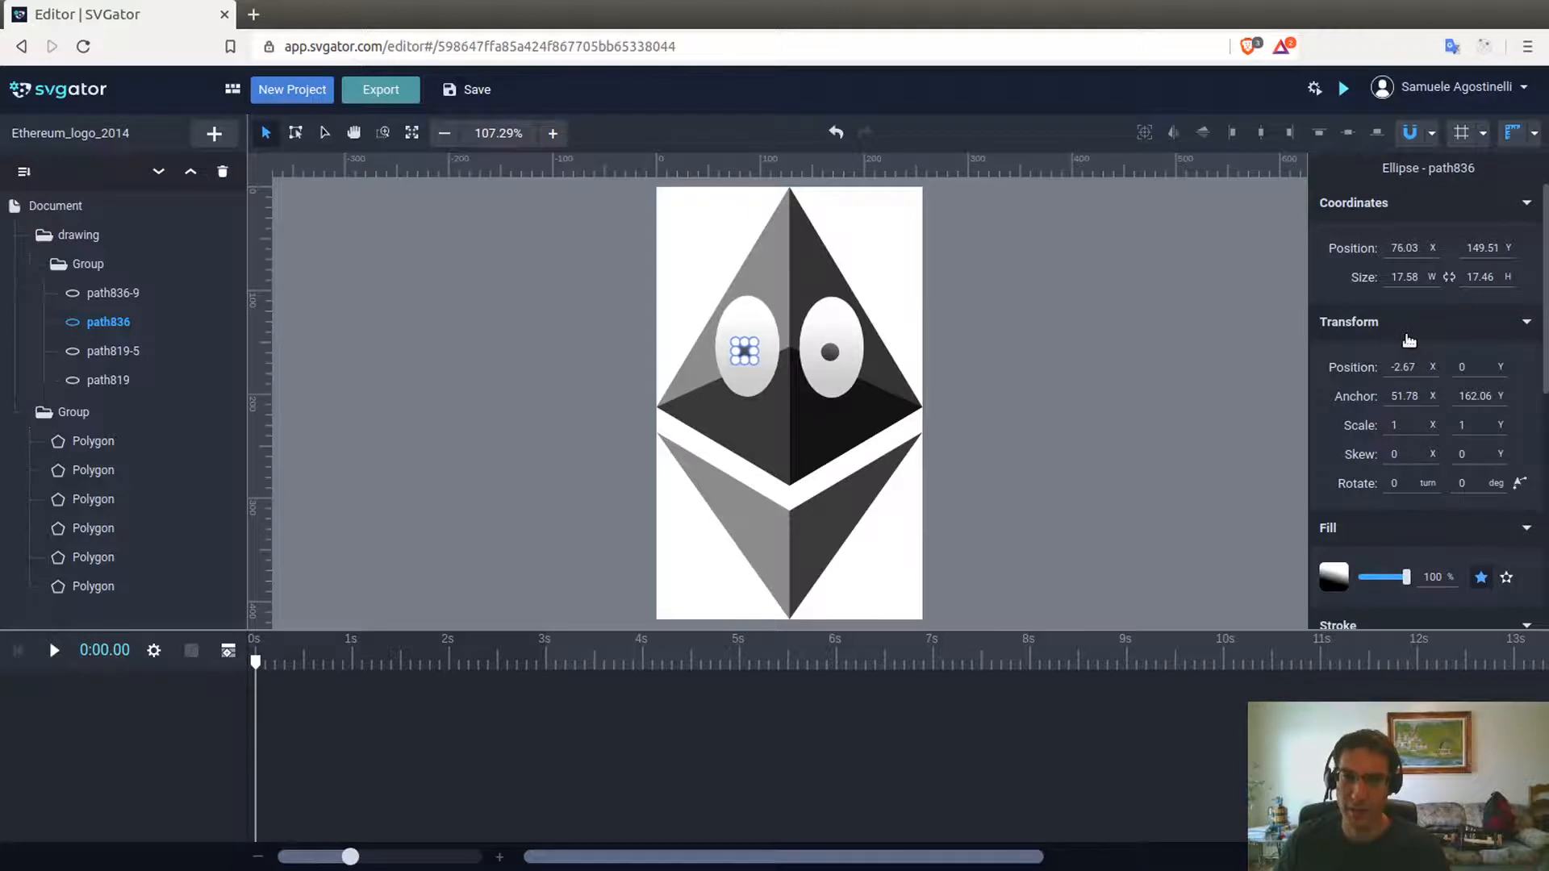
Undo all the sideways nudges of the left eye's pupil.
{"action": "key", "text": "ctrl+z"}
{"action": "key", "text": "ctrl+z"}
{"action": "key", "text": "ctrl+z"}
{"action": "key", "text": "ctrl+z"}
{"action": "key", "text": "ctrl+z"}
{"action": "key", "text": "ctrl+z"}
{"action": "key", "text": "ctrl+z"}
{"action": "key", "text": "ctrl+z"}
{"action": "key", "text": "ctrl+z"}
{"action": "key", "text": "ctrl+z"}
{"action": "key", "text": "ctrl+z"}
{"action": "key", "text": "ctrl+z"}
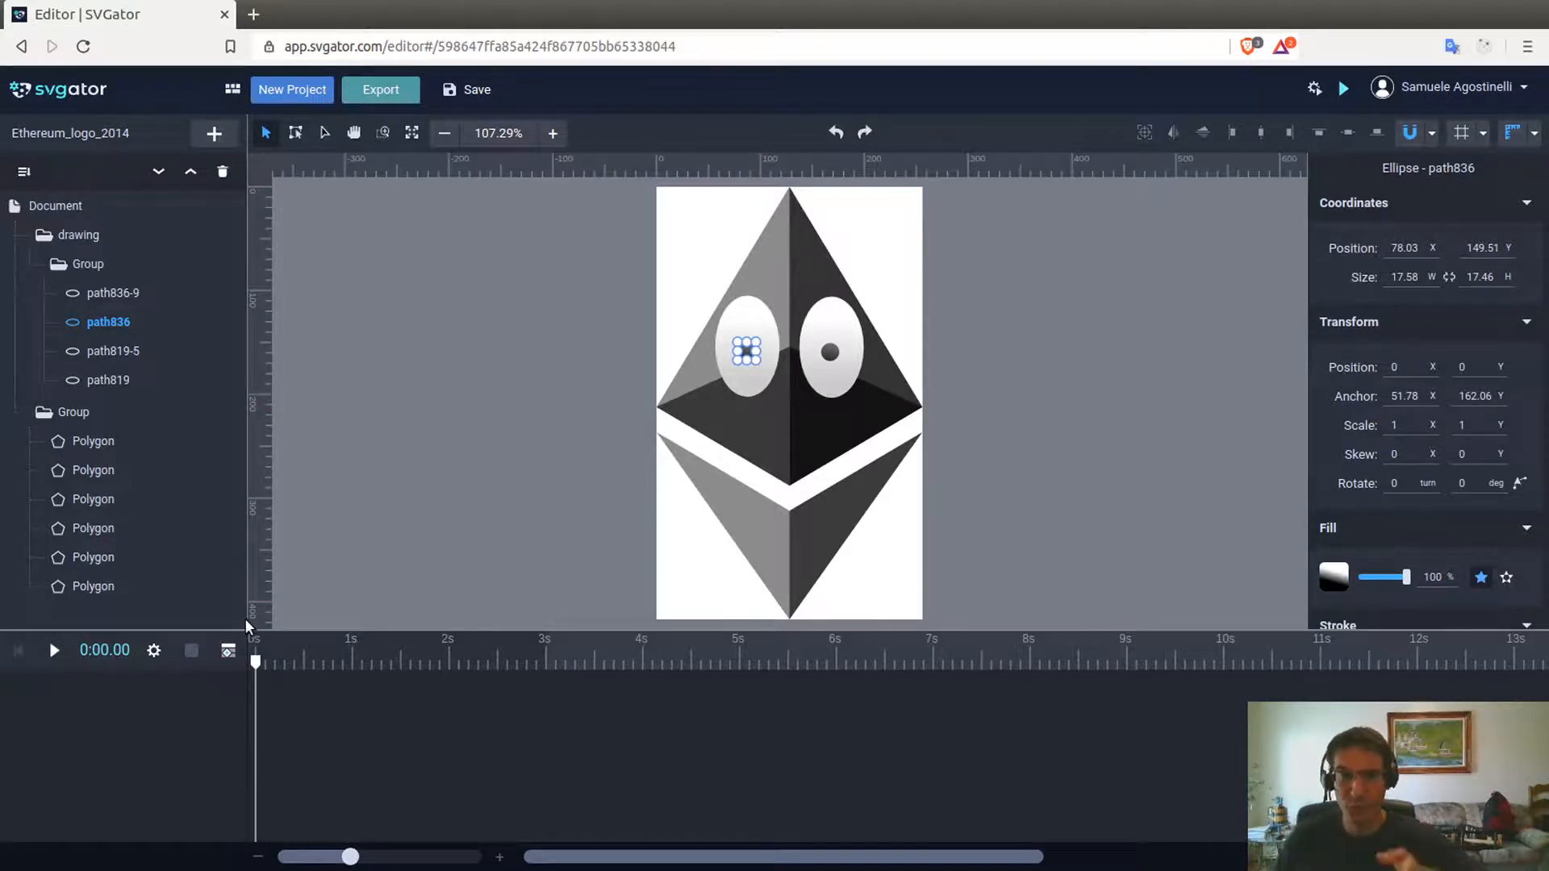
Add a position animation to the left eye's pupil at 0 s and shift the pupil left to about X 61 at 1 s.
{"action": "left_click", "coordinate": [229, 660]}
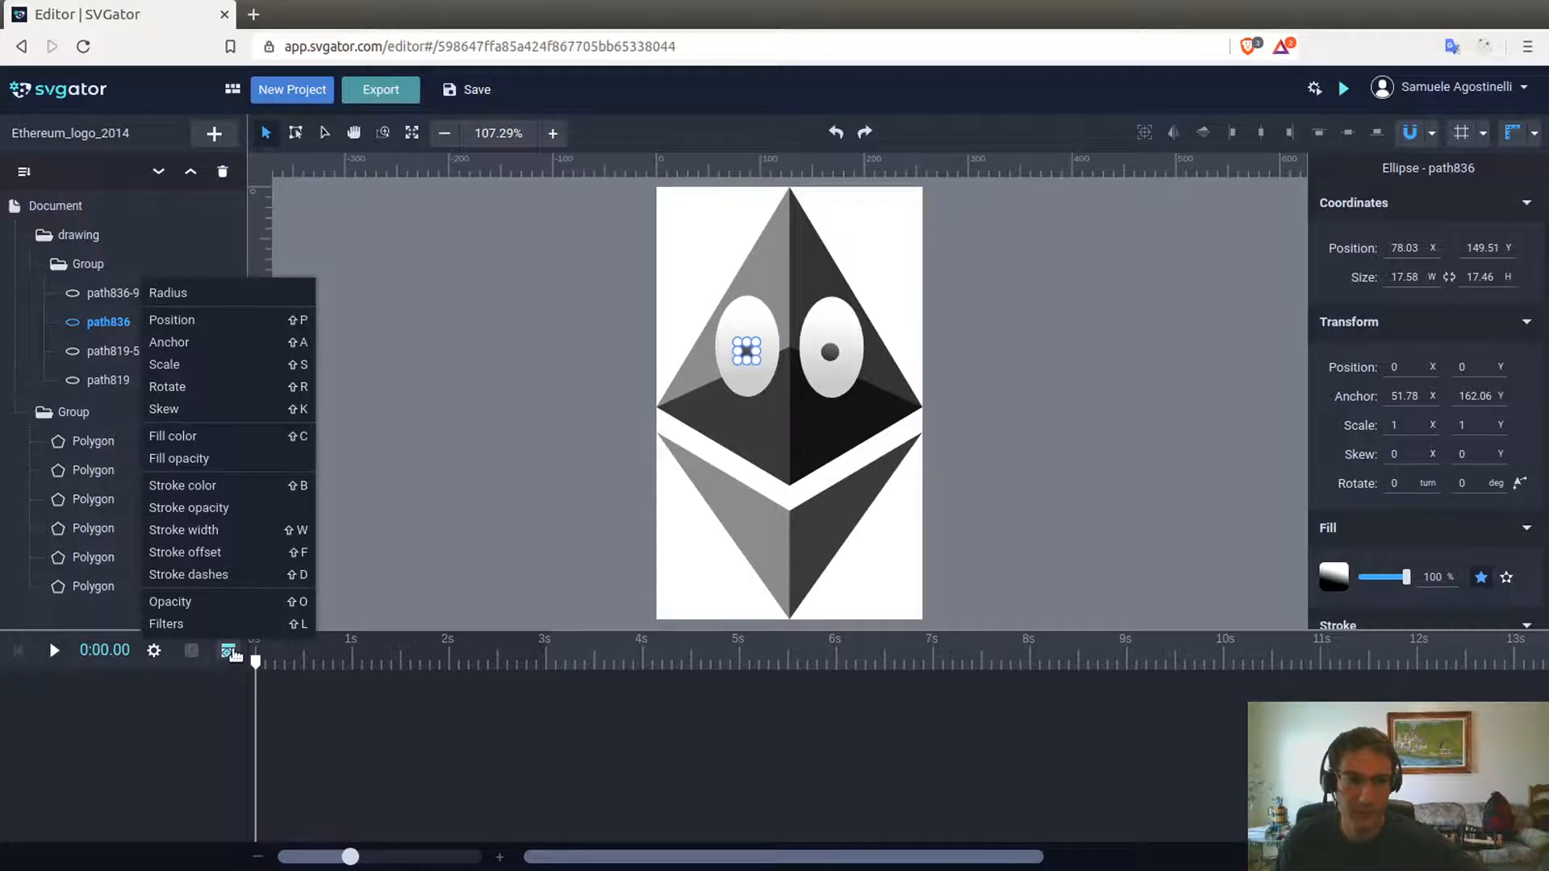
{"action": "left_click", "coordinate": [234, 320]}
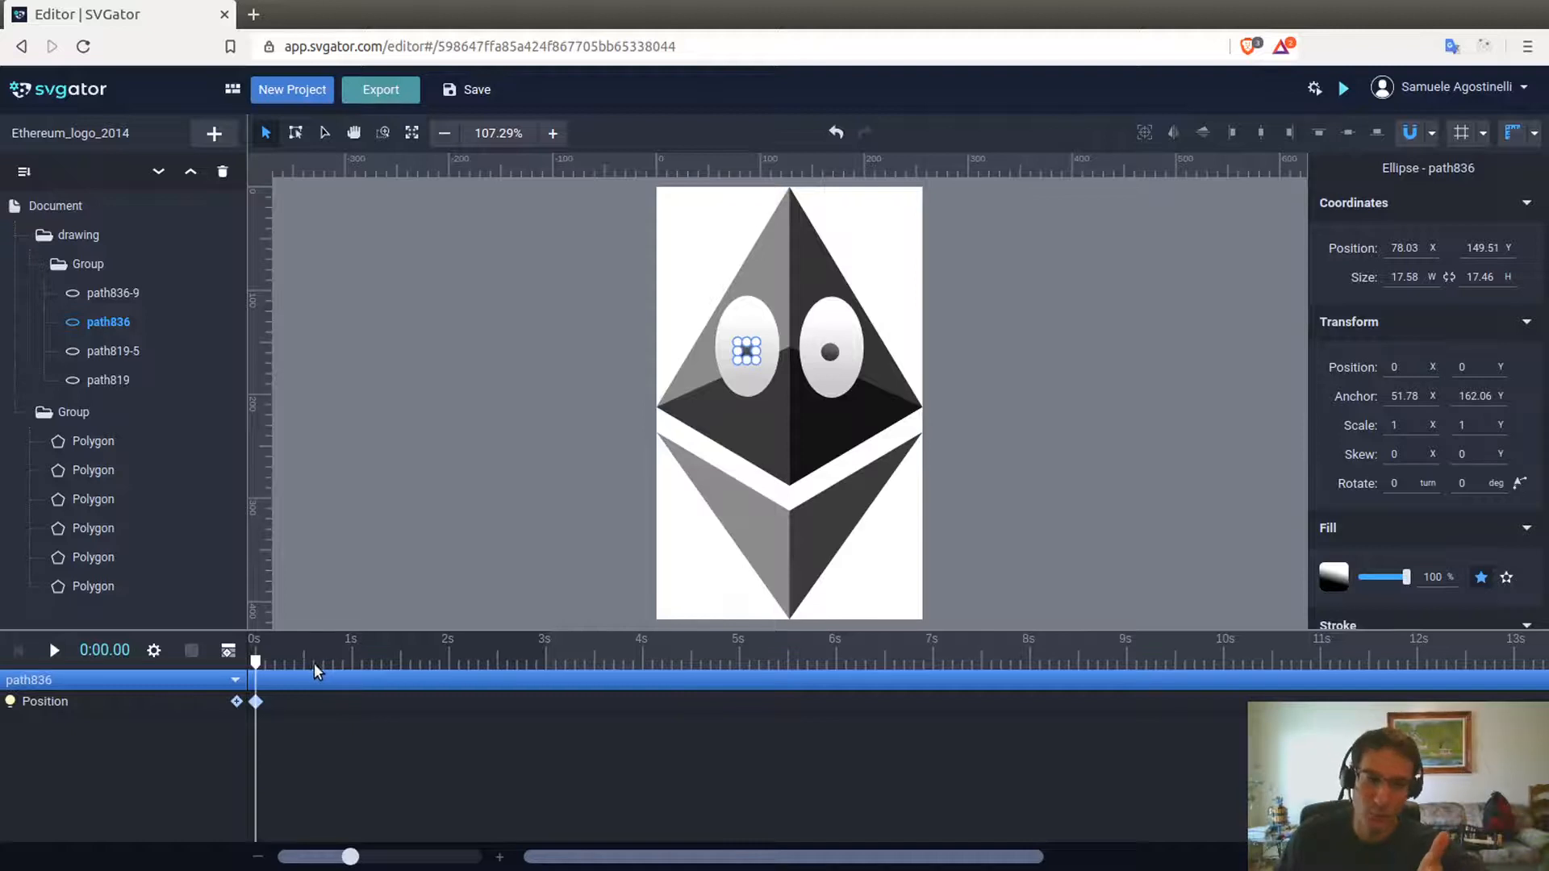
{"action": "left_click_drag", "start_coordinate": [348, 661], "coordinate": [354, 666]}
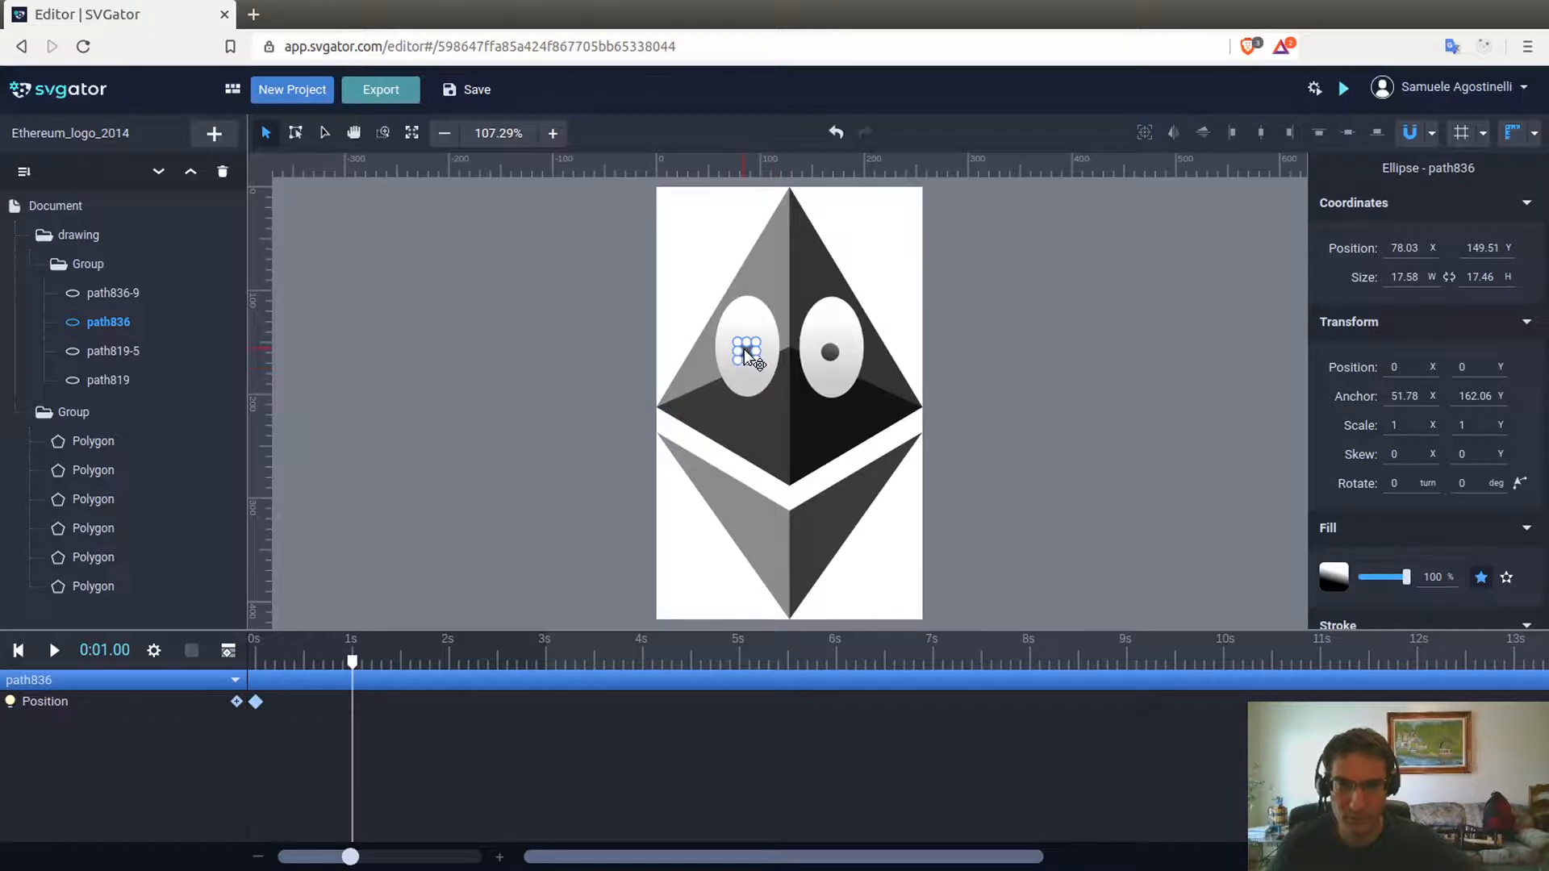
{"action": "key", "text": "Left"}
{"action": "key", "text": "Left"}
{"action": "key", "text": "Left"}
{"action": "key", "text": "Left"}
{"action": "key", "text": "Left"}
{"action": "key", "text": "shift+Left"}
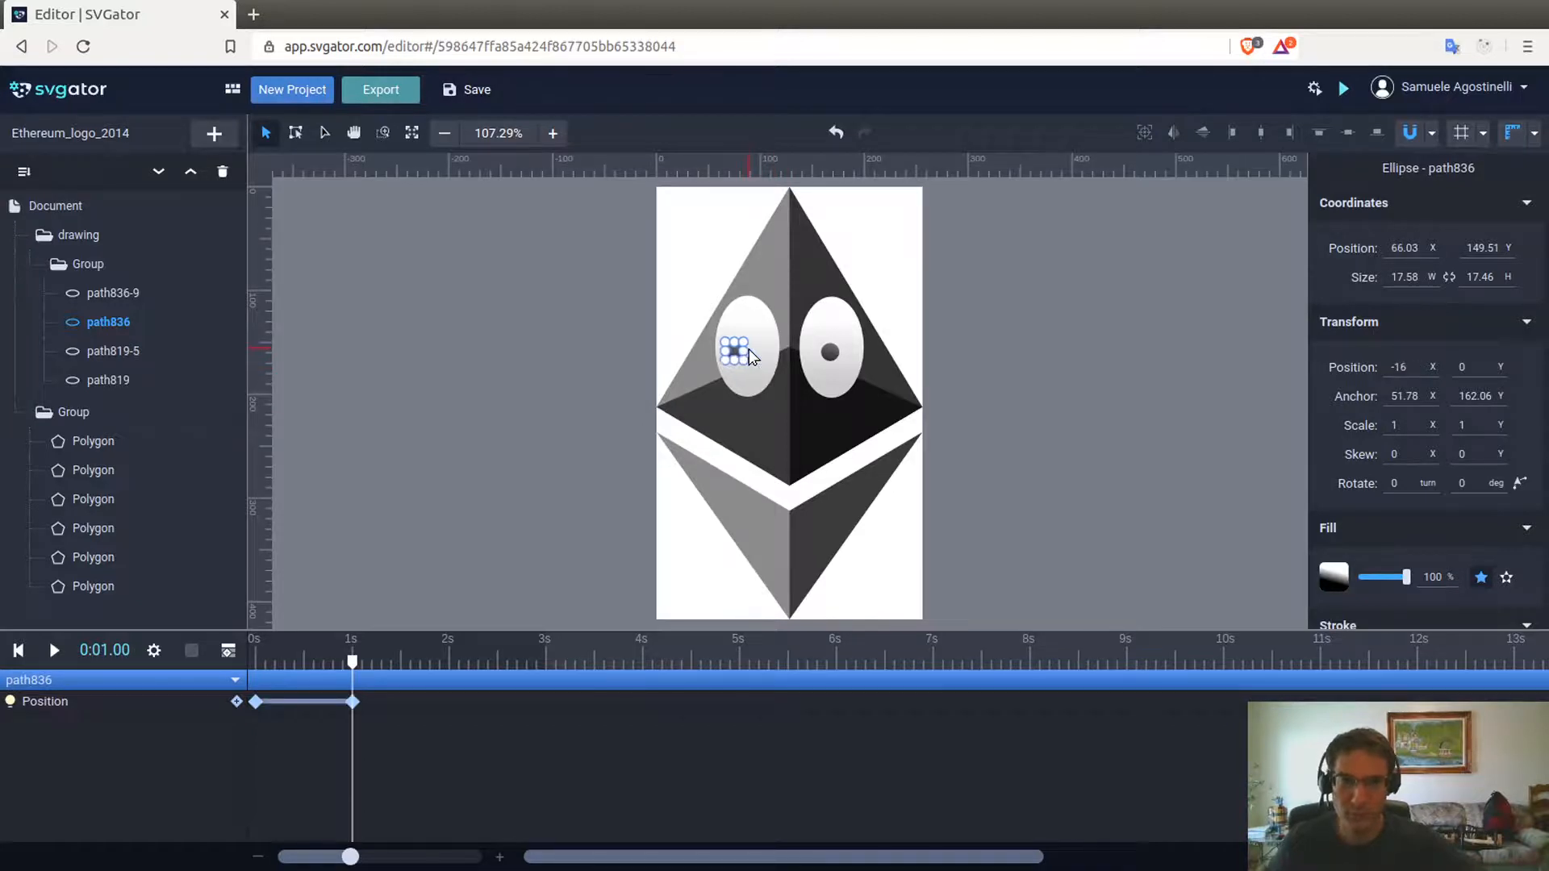
{"action": "key", "text": "Left"}
{"action": "key", "text": "Left"}
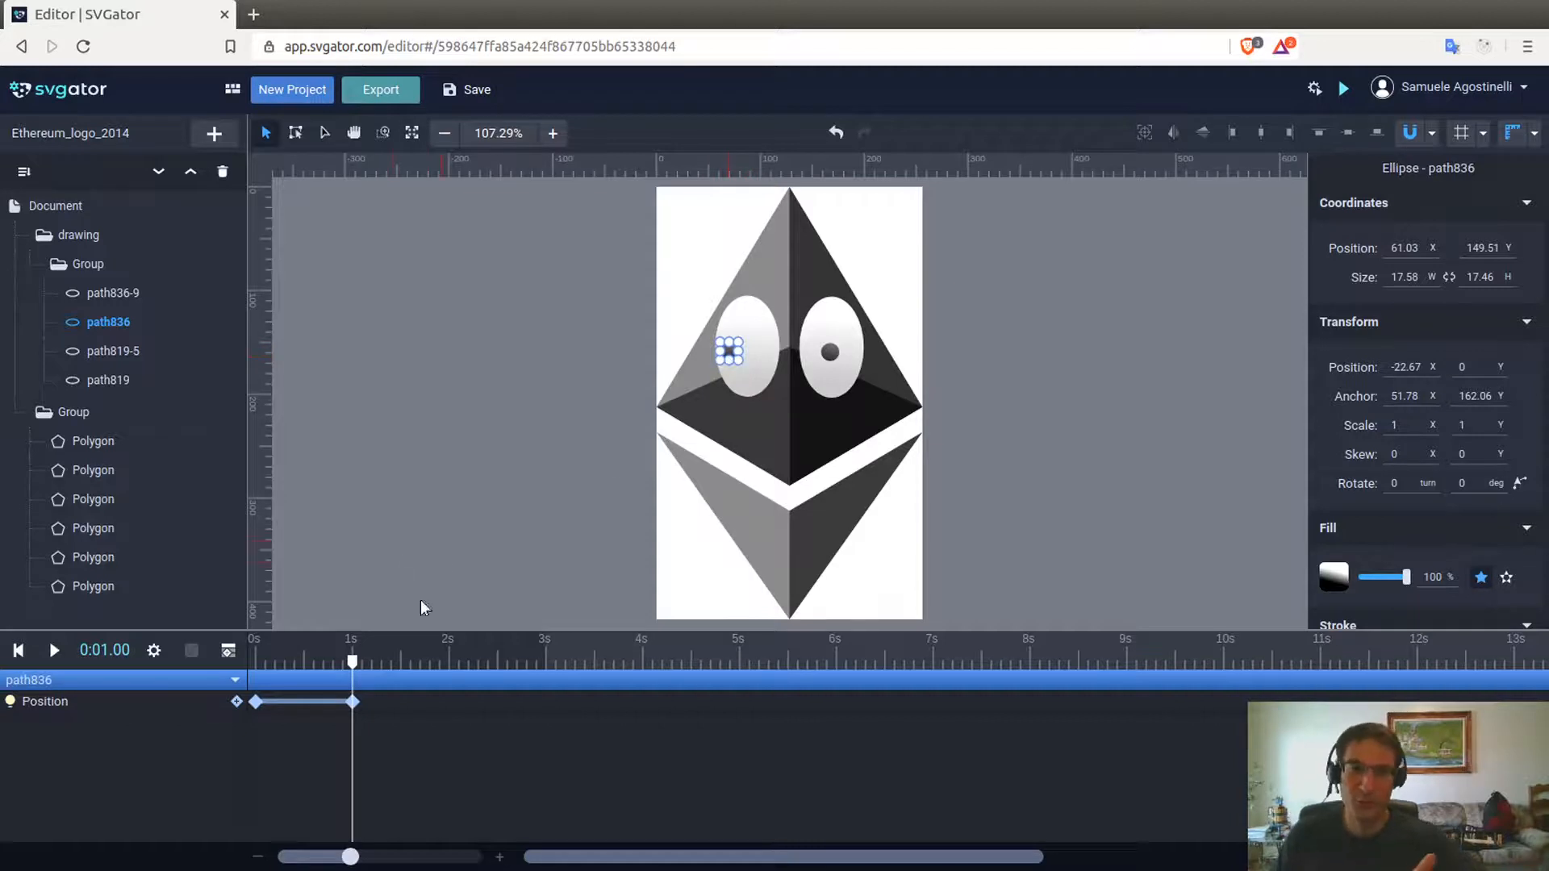
Play the left pupil's animation from the start twice to check its movement.
{"action": "left_click", "coordinate": [252, 659]}
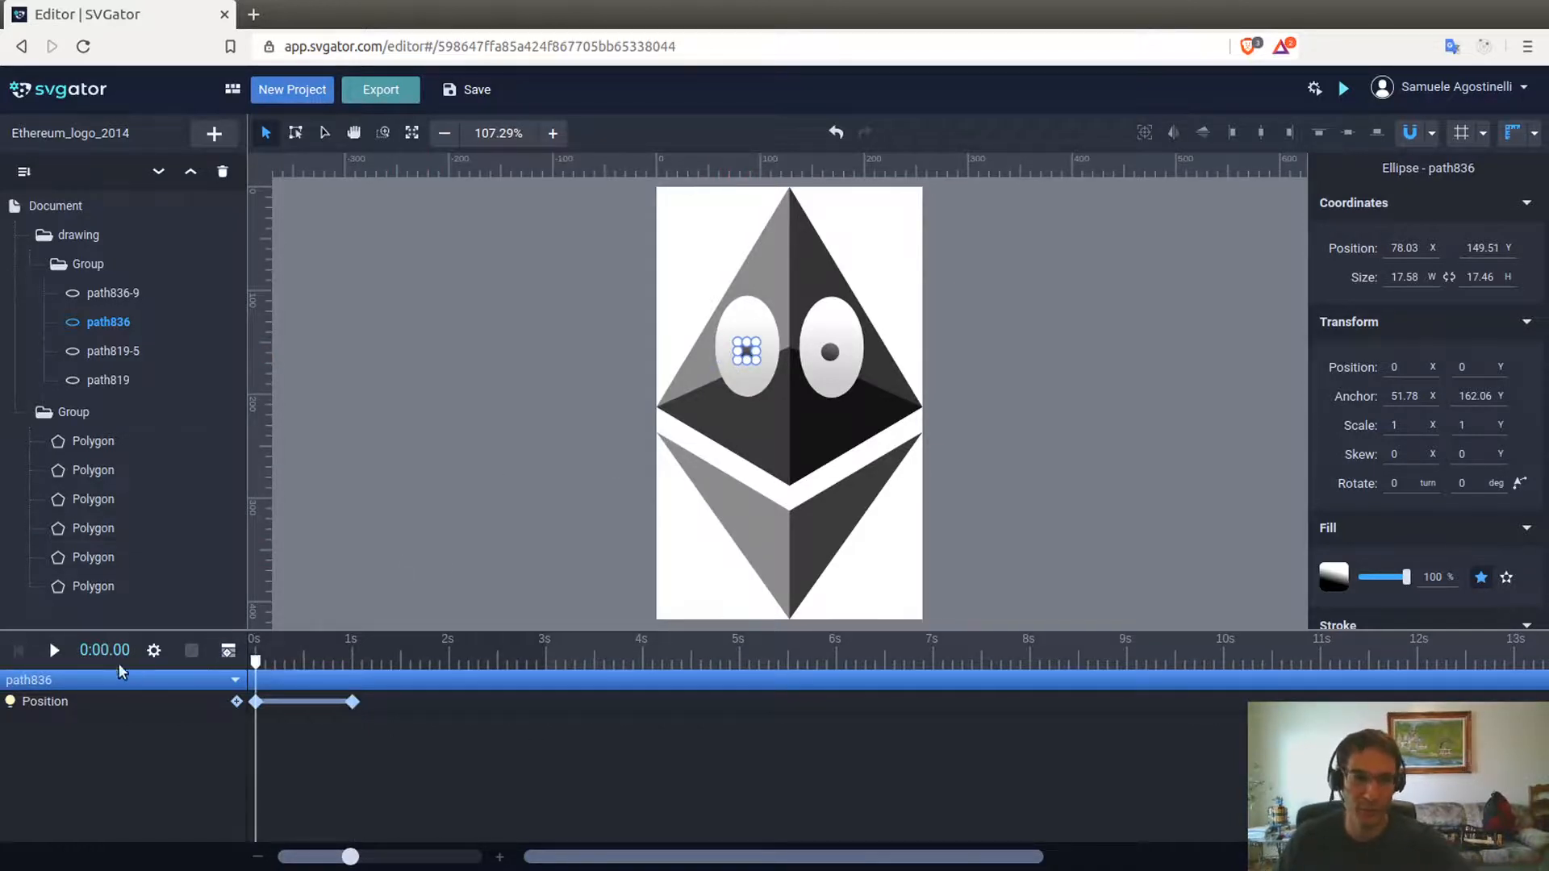
{"action": "left_click", "coordinate": [54, 651]}
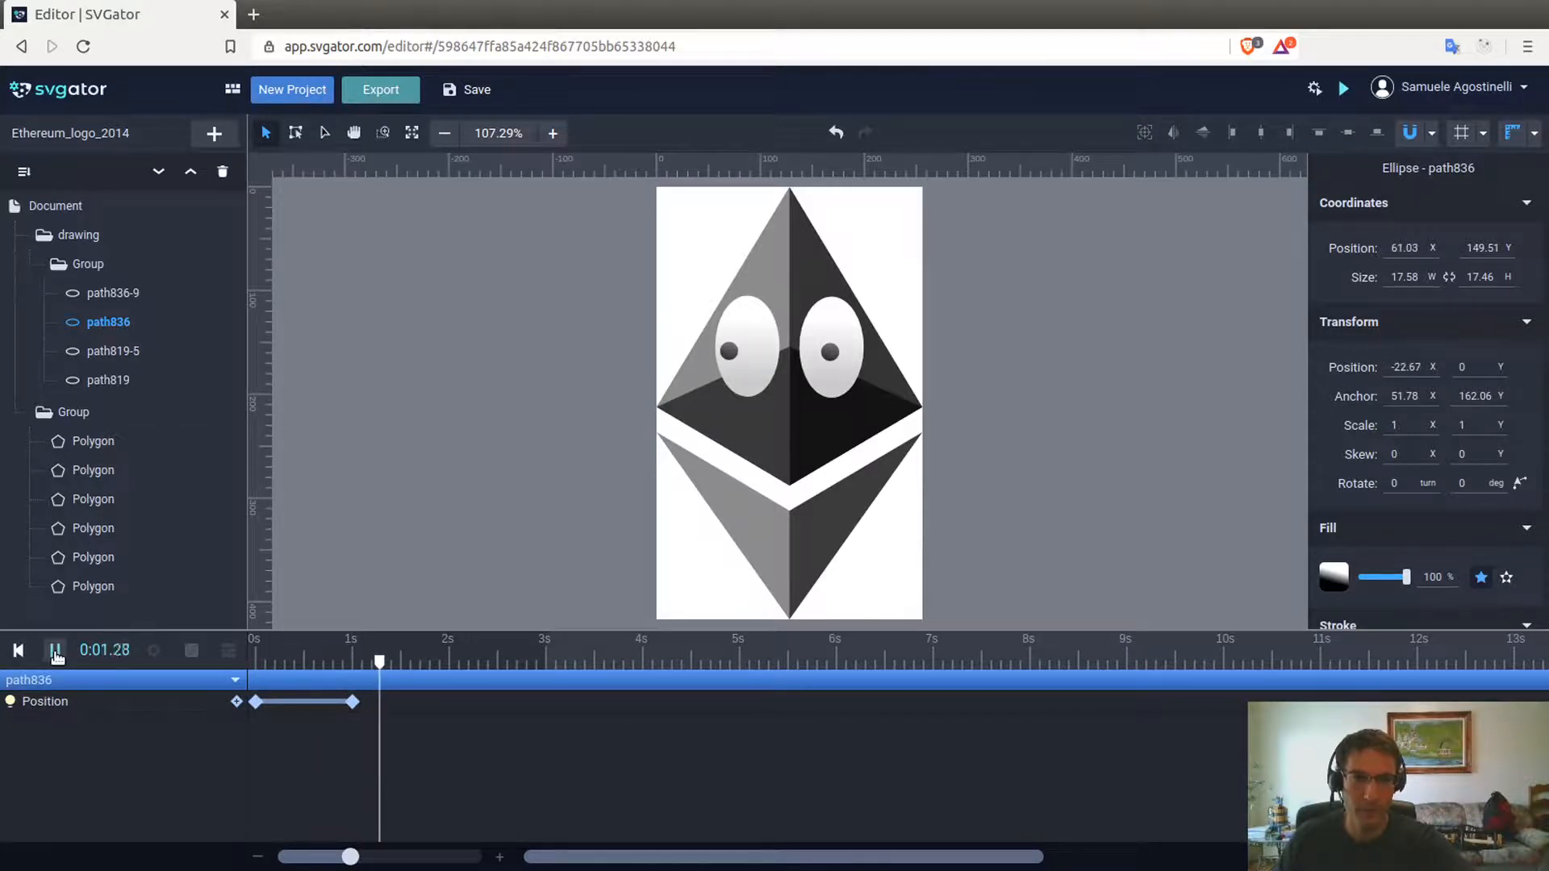
{"action": "left_click", "coordinate": [193, 650]}
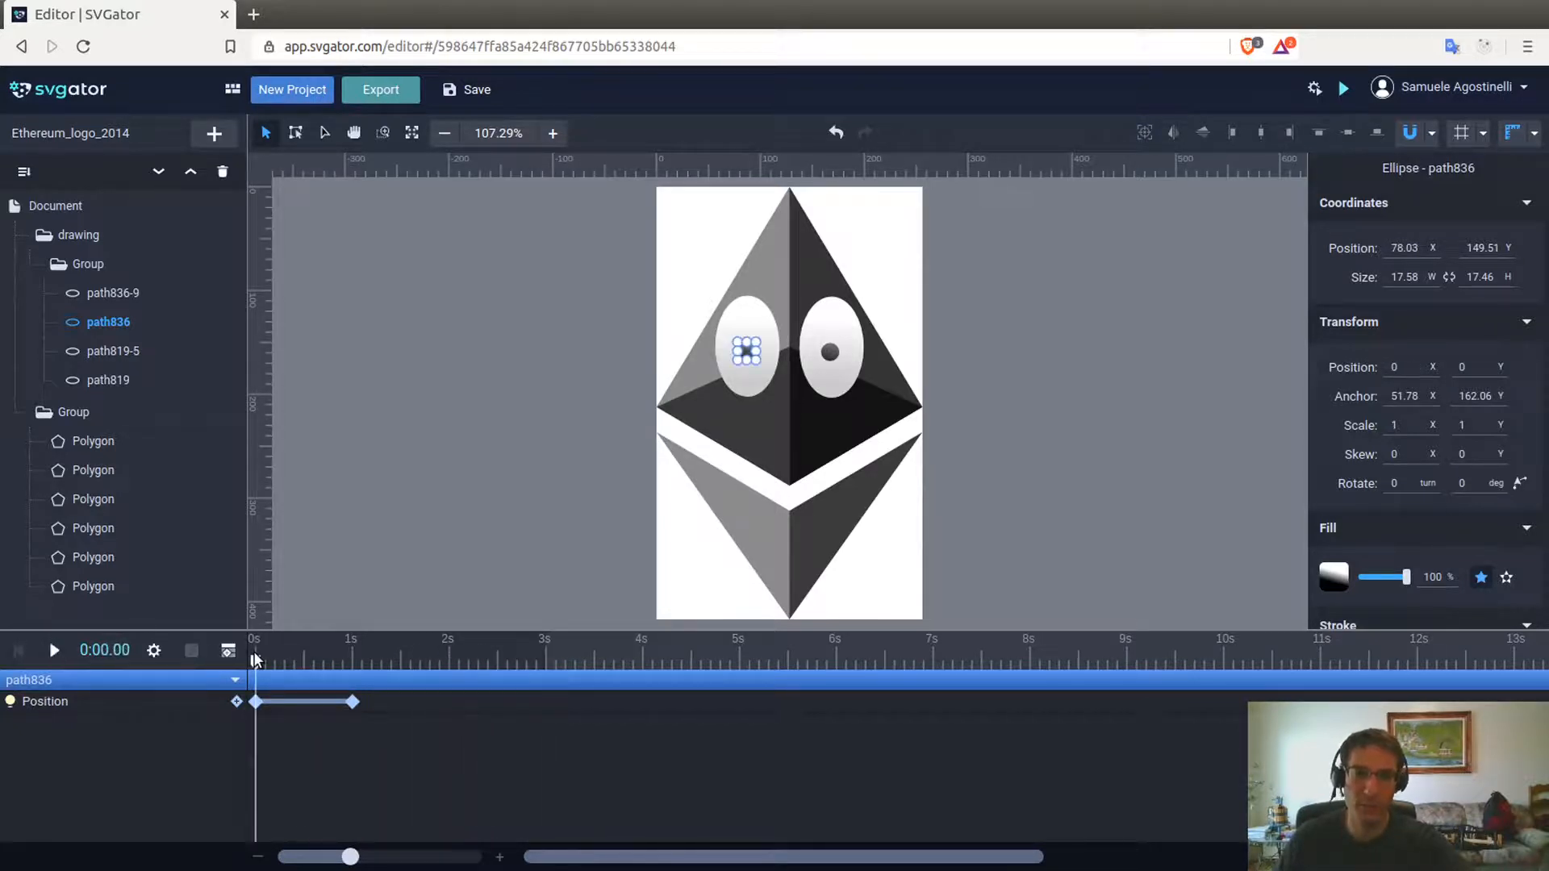
{"action": "left_click", "coordinate": [54, 650]}
{"action": "left_click", "coordinate": [54, 652]}
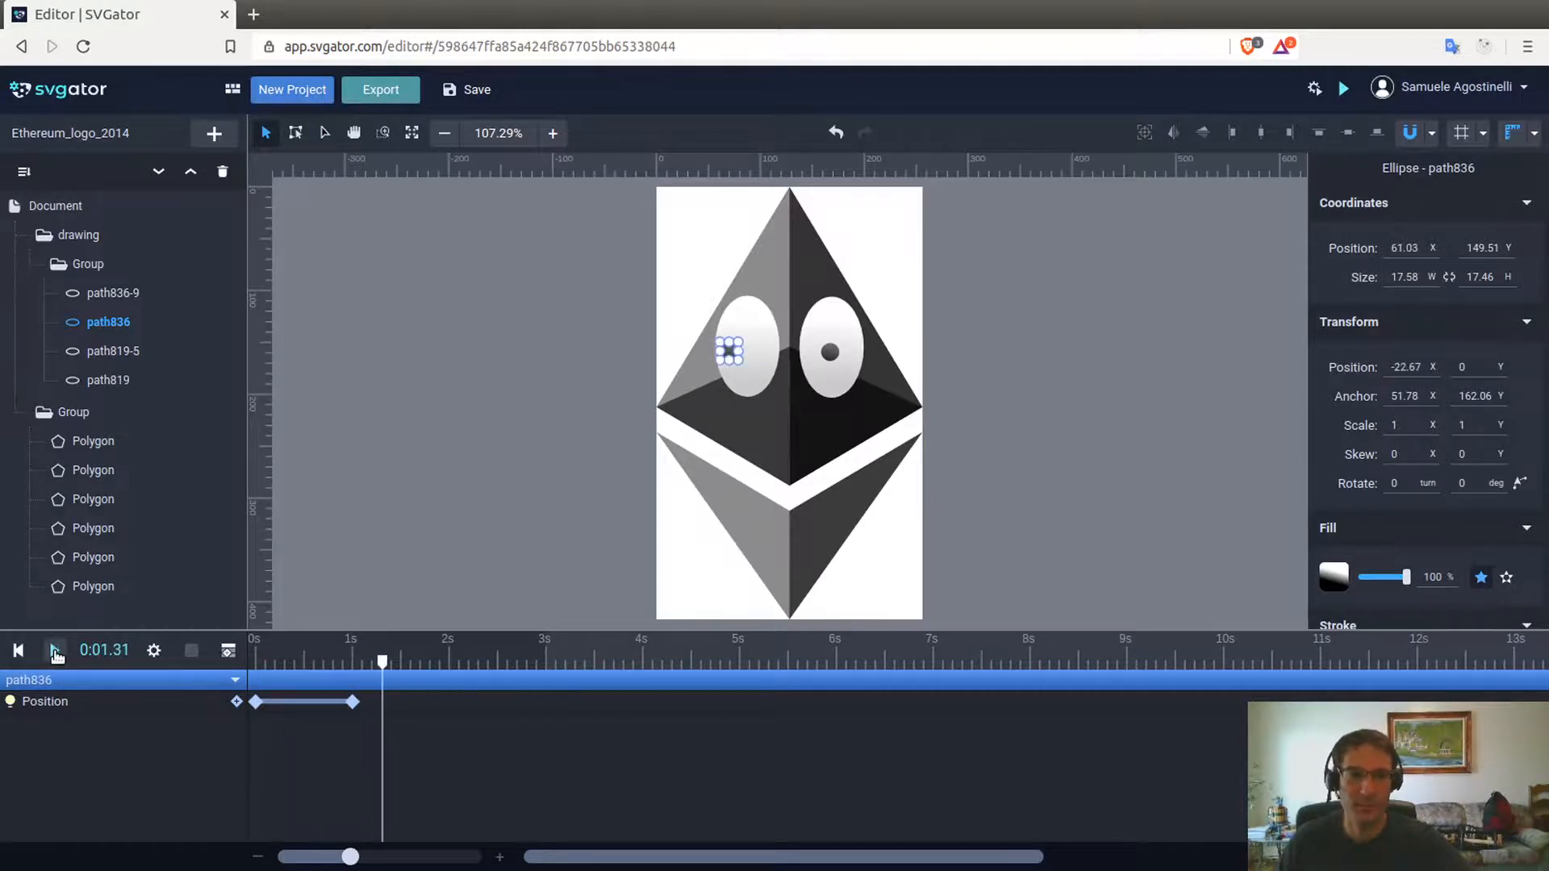
Shift the left eye's pupil right to about X 92 at 1.30 s, and play the animation from the start.
{"action": "mouse_move", "coordinate": [383, 663]}
{"action": "left_mouse_down"}
{"action": "mouse_move", "coordinate": [345, 663]}
{"action": "mouse_move", "coordinate": [361, 666]}
{"action": "left_mouse_up"}
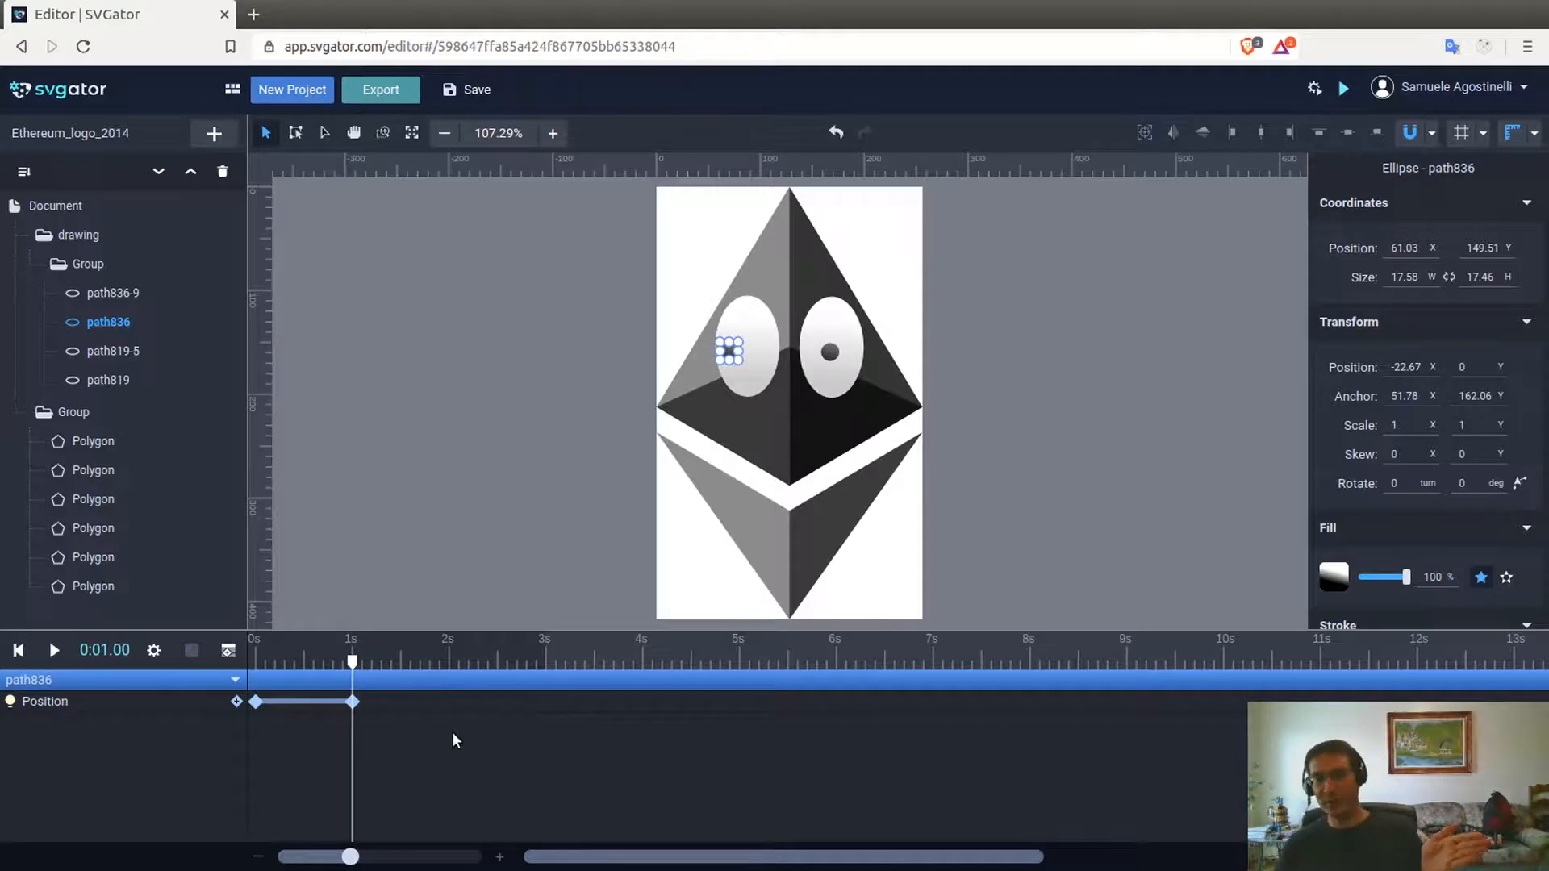
{"action": "left_click", "coordinate": [360, 664]}
{"action": "left_click", "coordinate": [382, 664]}
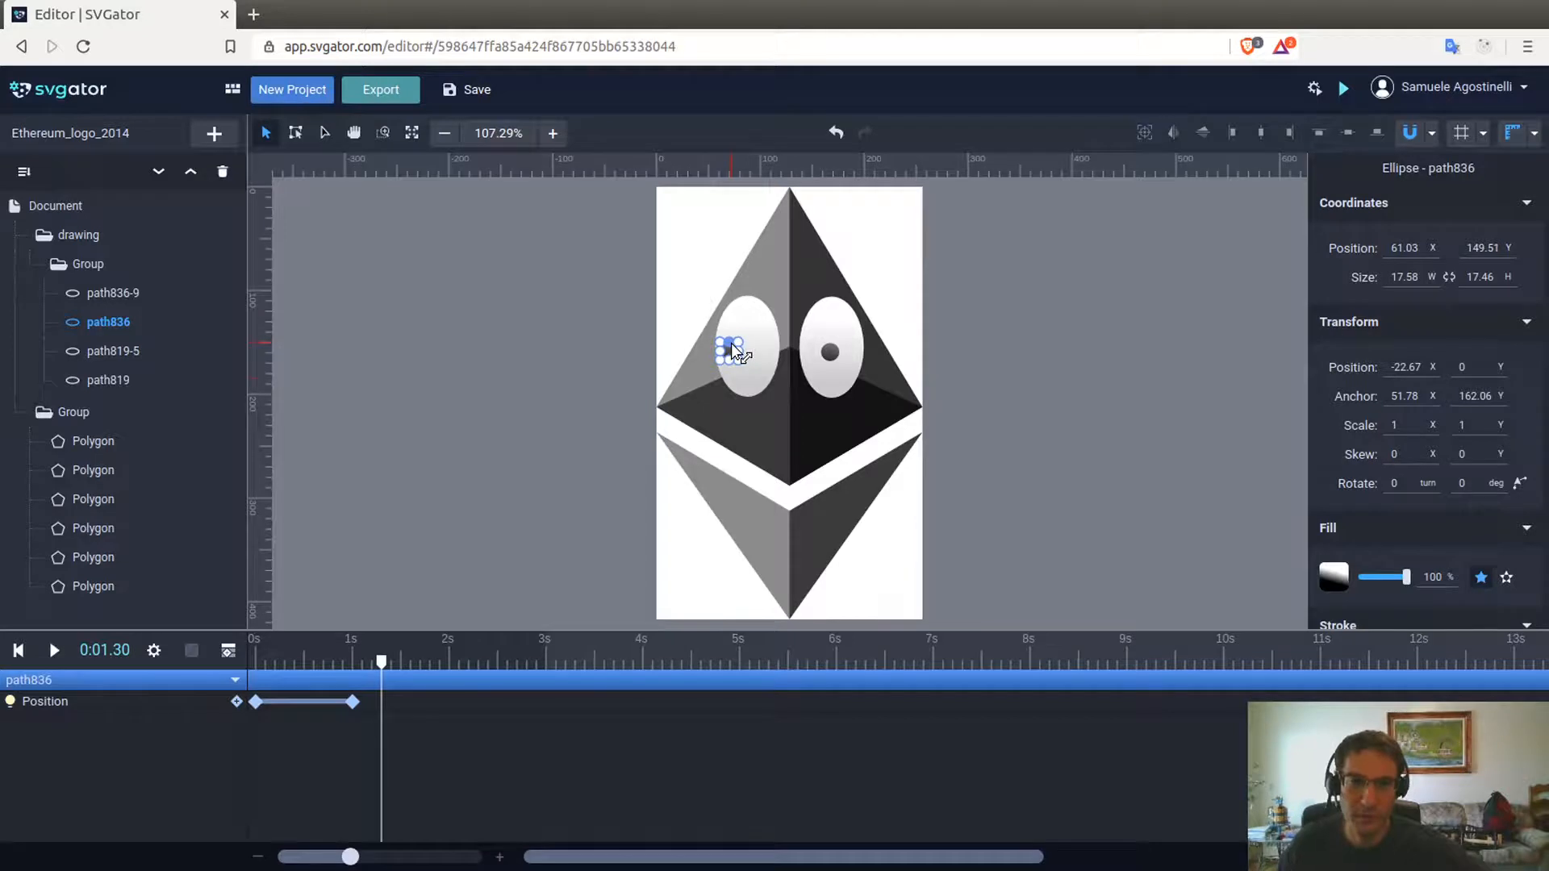
{"action": "key", "text": "Right"}
{"action": "key", "text": "Right"}
{"action": "key", "text": "Right"}
{"action": "key", "text": "Right"}
{"action": "key", "text": "Right"}
{"action": "key", "text": "Right"}
{"action": "key", "text": "Right"}
{"action": "key", "text": "Right"}
{"action": "key", "text": "Right"}
{"action": "key", "text": "Right"}
{"action": "key", "text": "Right"}
{"action": "key", "text": "Right"}
{"action": "key", "text": "Right"}
{"action": "key", "text": "Right"}
{"action": "key", "text": "Right"}
{"action": "key", "text": "Right"}
{"action": "key", "text": "Right"}
{"action": "key", "text": "Right"}
{"action": "key", "text": "Right"}
{"action": "key", "text": "Right"}
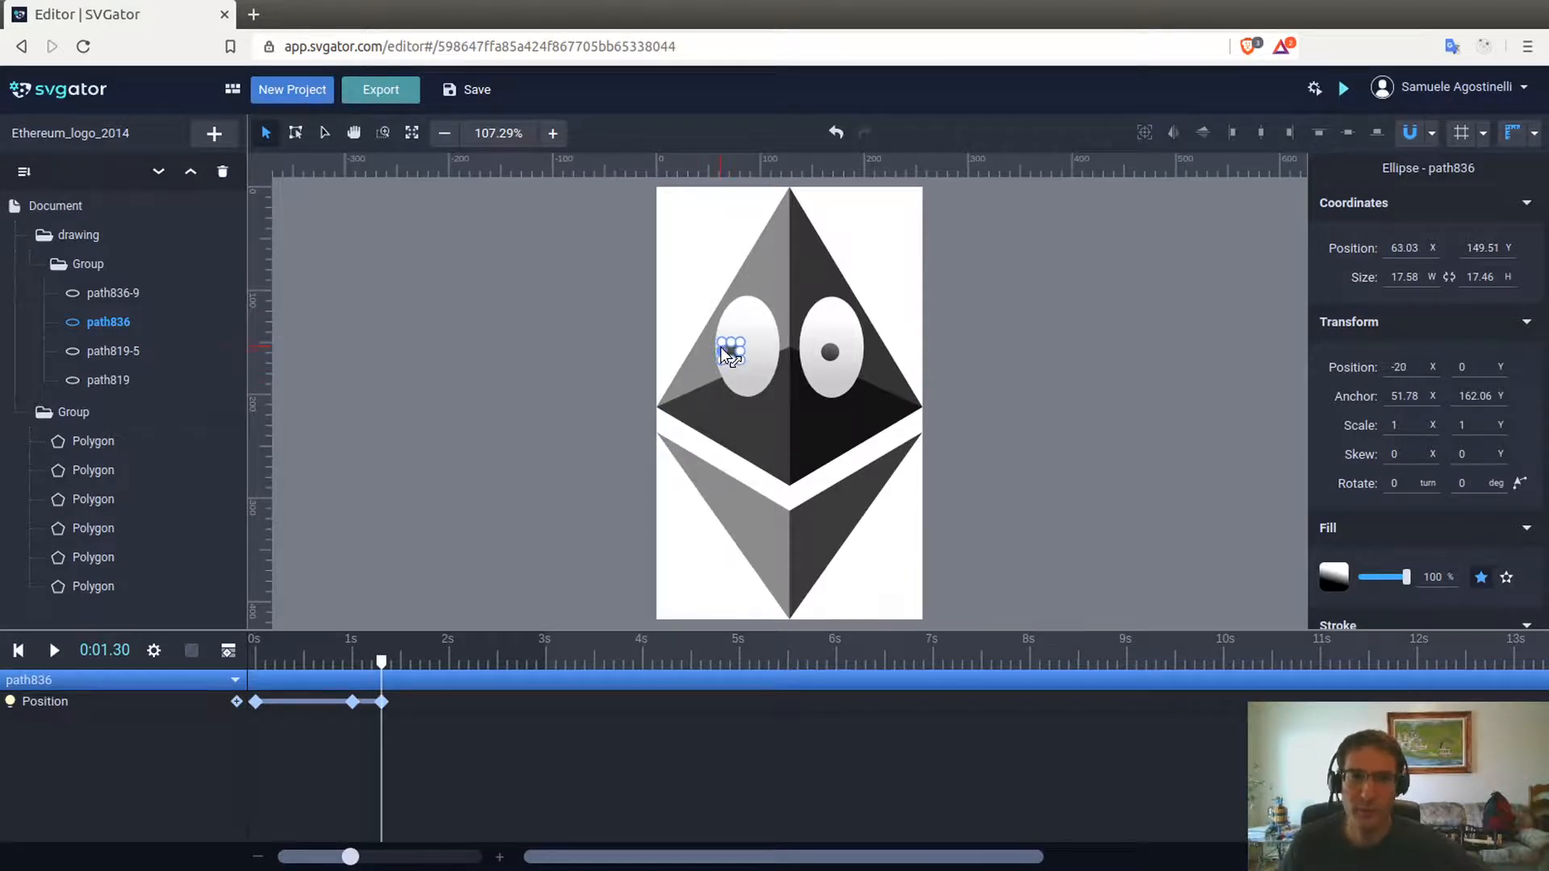
{"action": "key", "text": "Right"}
{"action": "key", "text": "Right"}
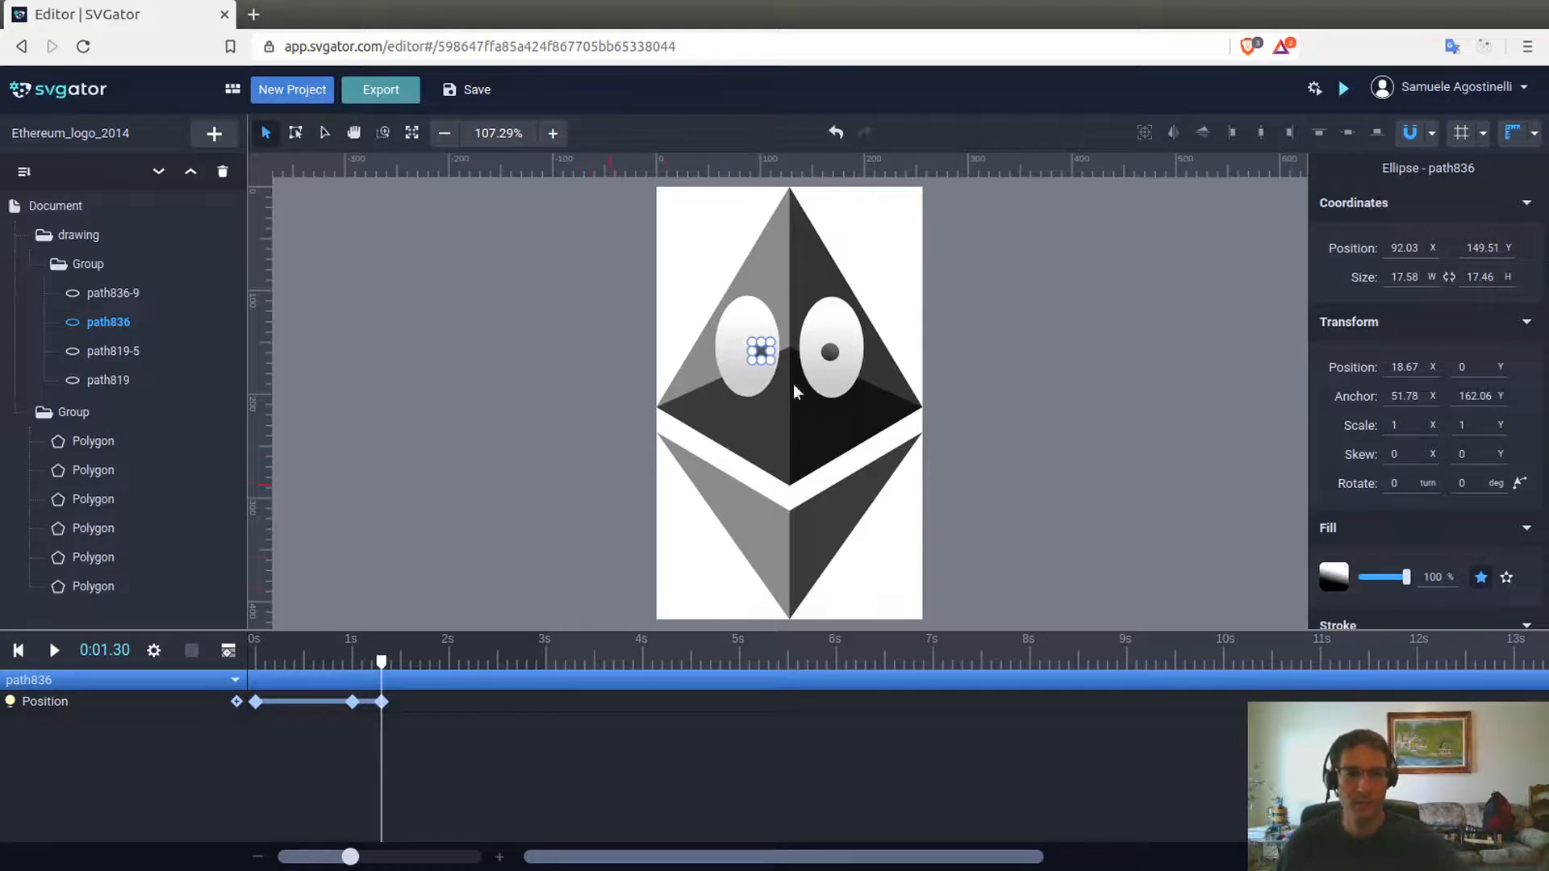
{"action": "left_click", "coordinate": [259, 655]}
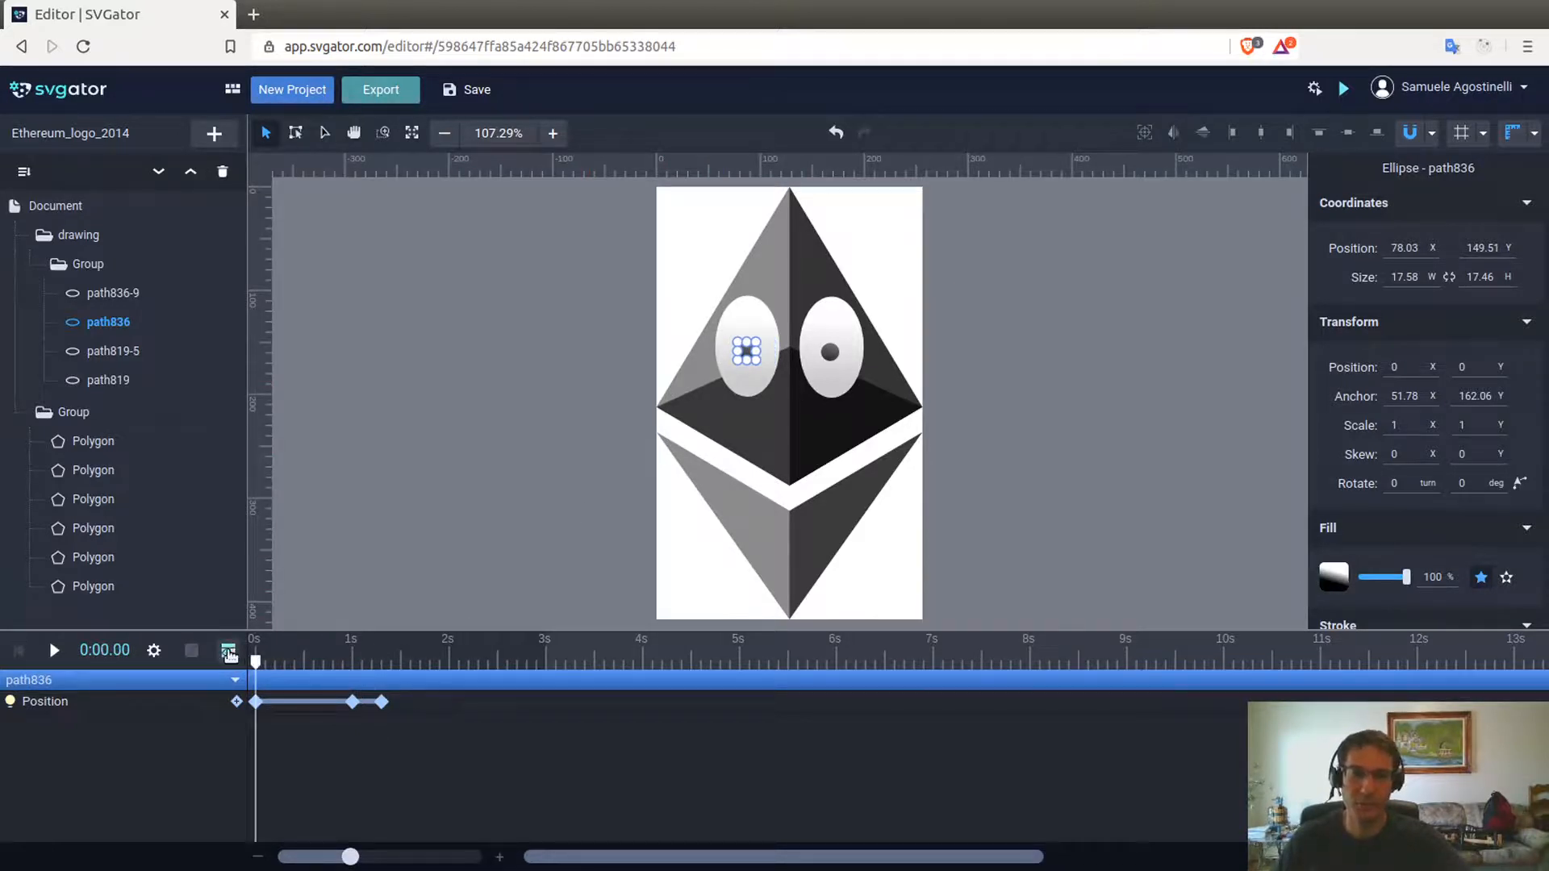
{"action": "left_click", "coordinate": [55, 654]}
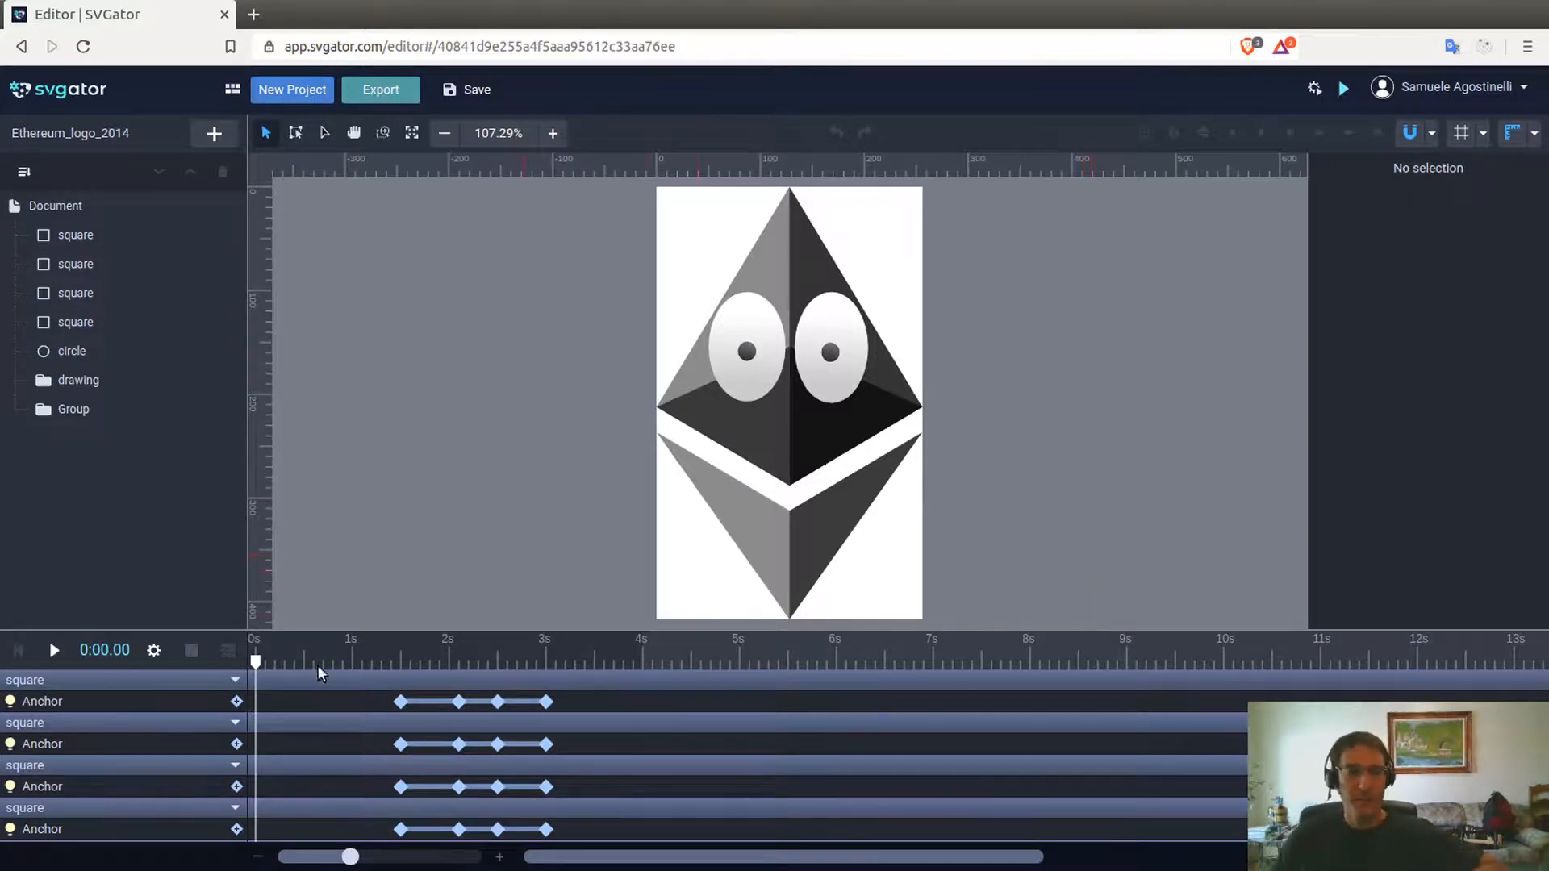
Preview the complete logo animation and close the preview.
{"action": "scroll", "coordinate": [482, 501], "scroll_direction": "down", "scroll_amount": 1}
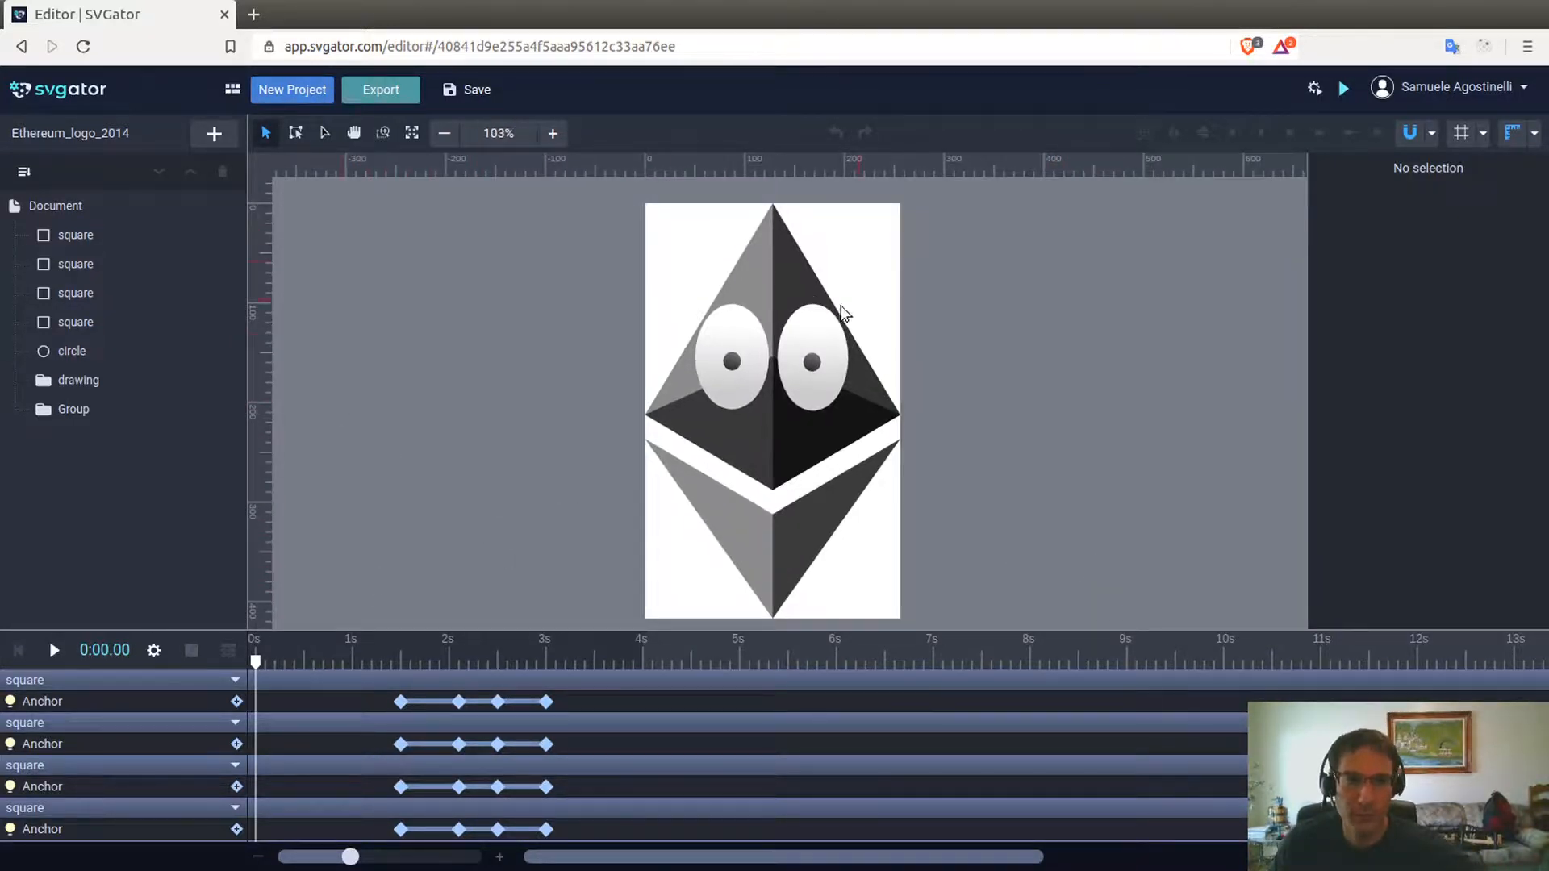
{"action": "left_click", "coordinate": [1345, 90]}
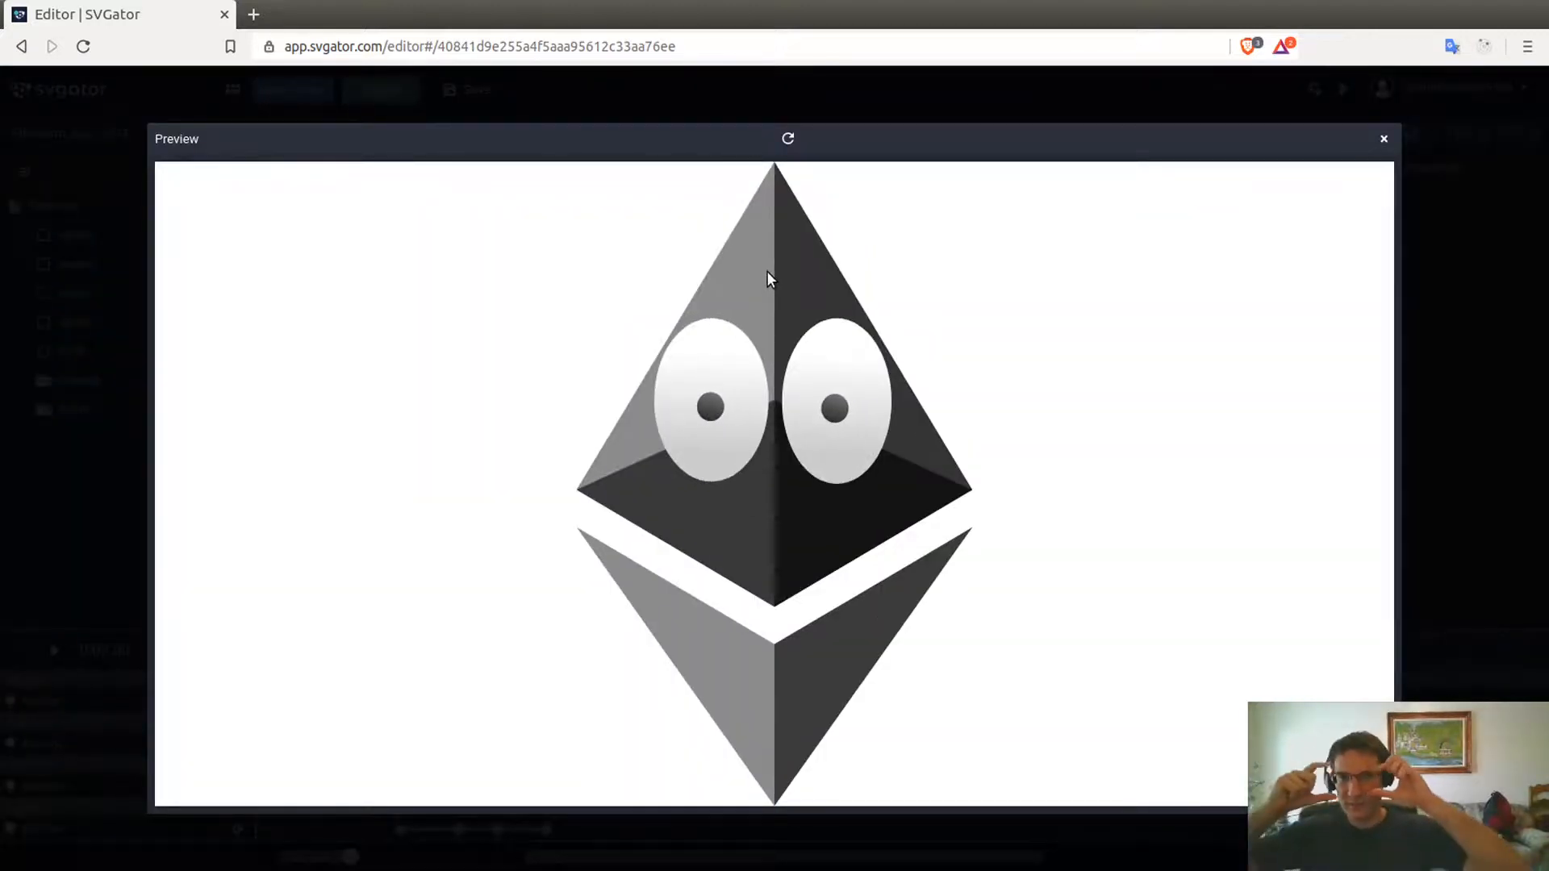
{"action": "left_click", "coordinate": [1385, 142]}
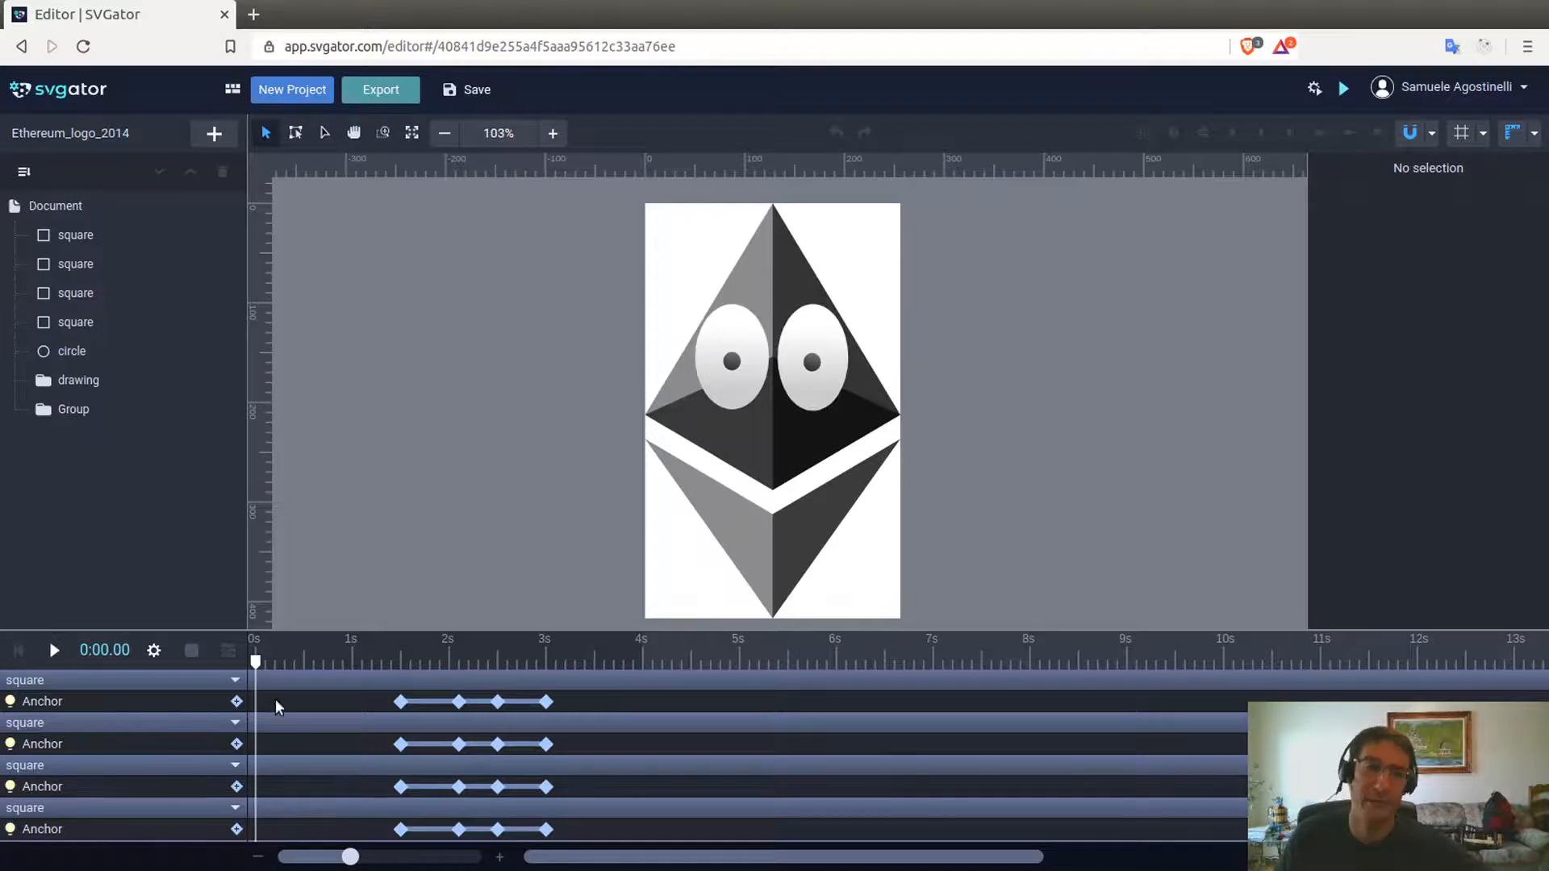
Inspect the keyframes of the first square and of pupil path836-9, playing the animation to about 1.34 s.
{"action": "left_click", "coordinate": [68, 701]}
{"action": "scroll", "coordinate": [121, 750], "scroll_direction": "down", "scroll_amount": 2}
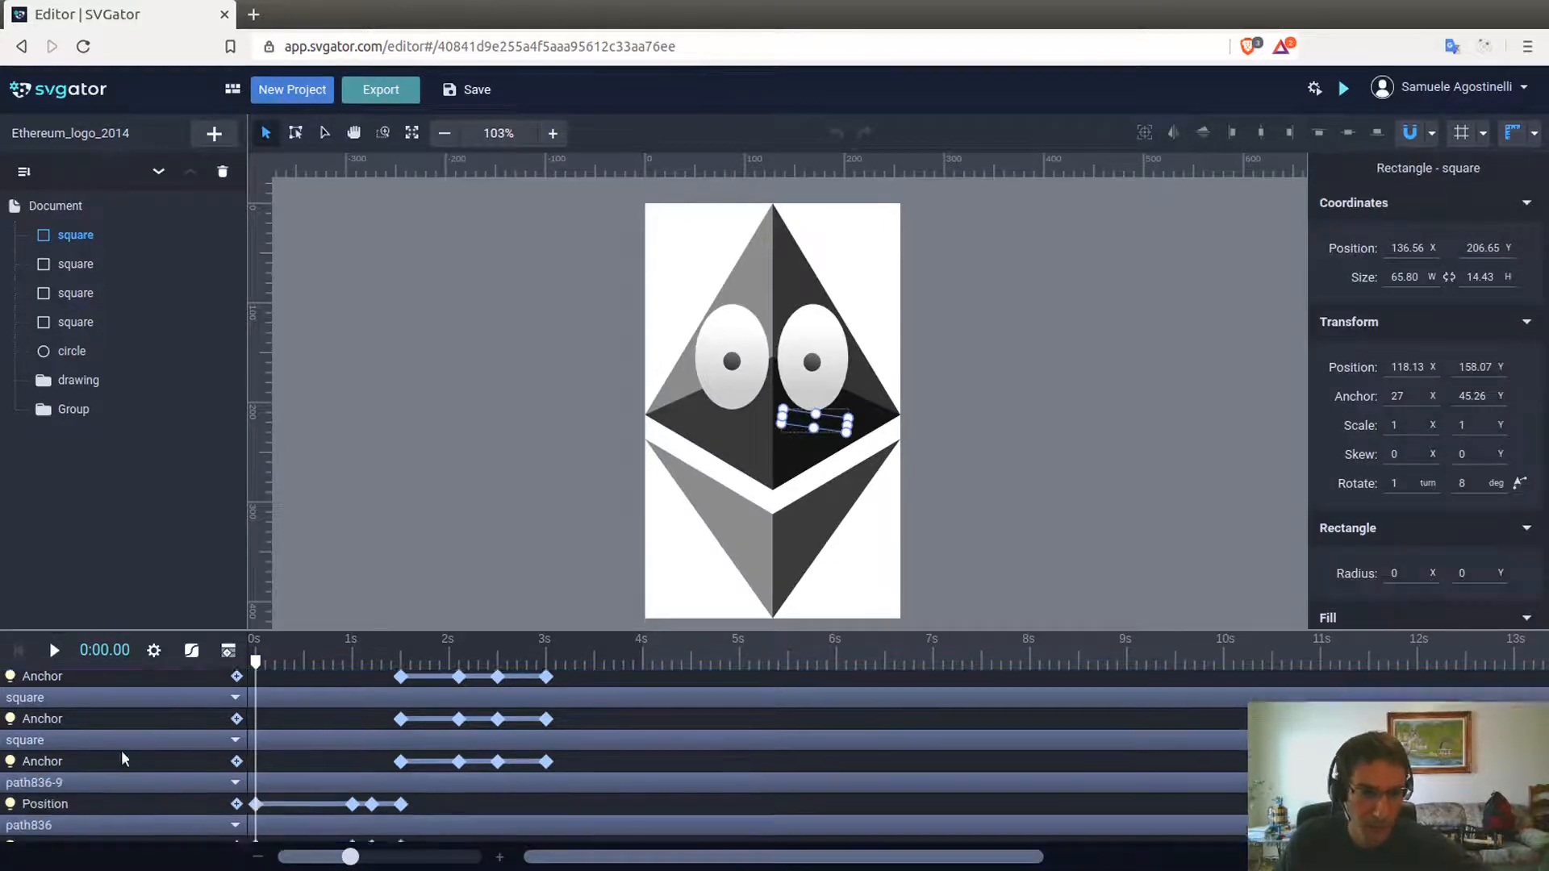
{"action": "left_click", "coordinate": [75, 790]}
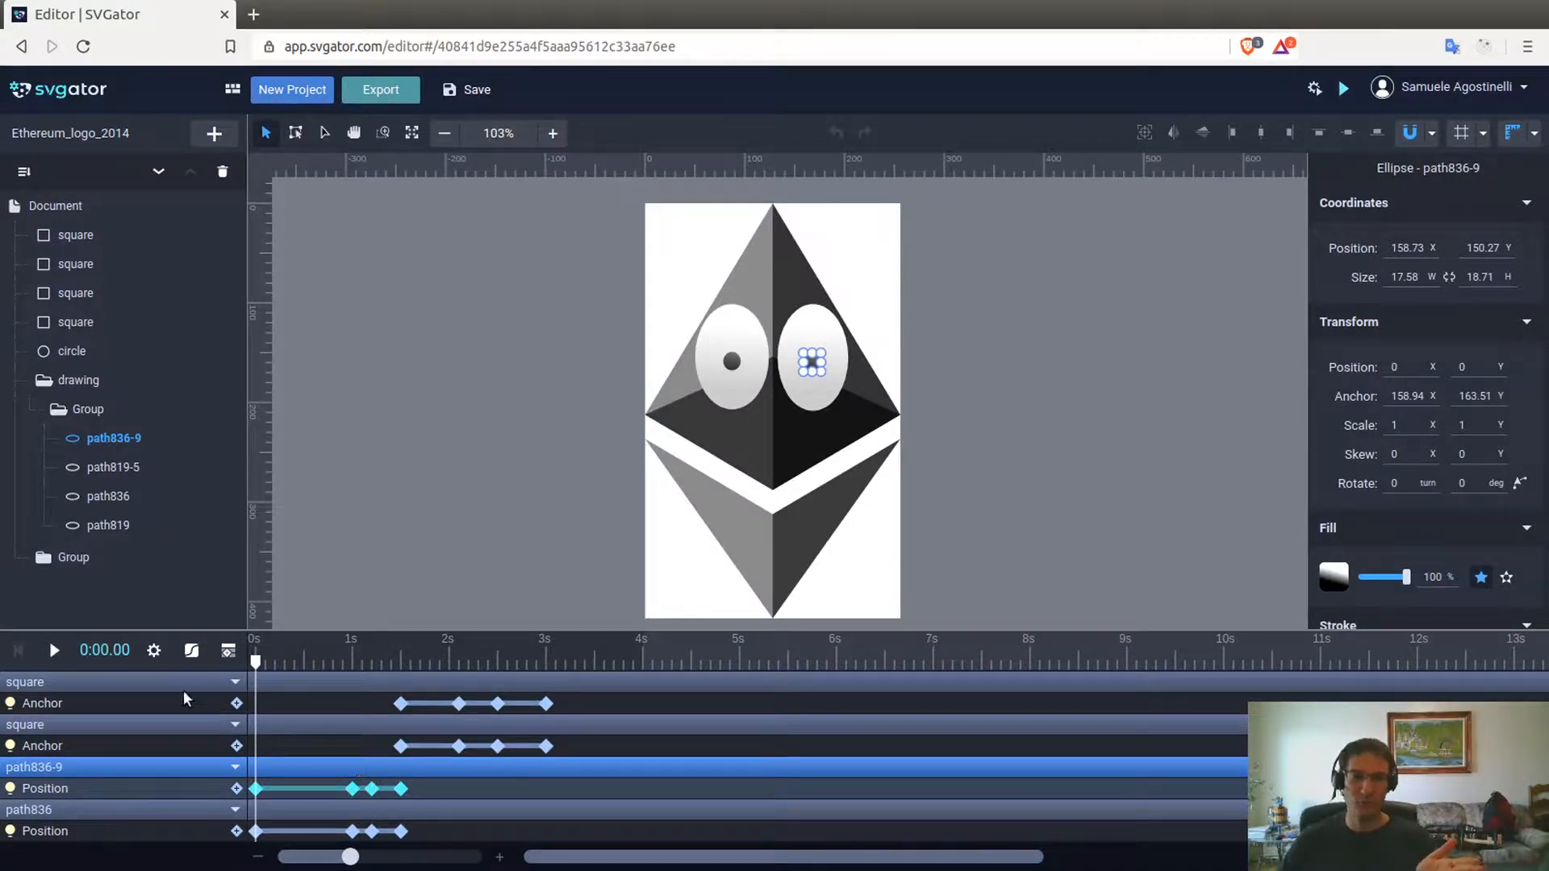
{"action": "left_click", "coordinate": [54, 652]}
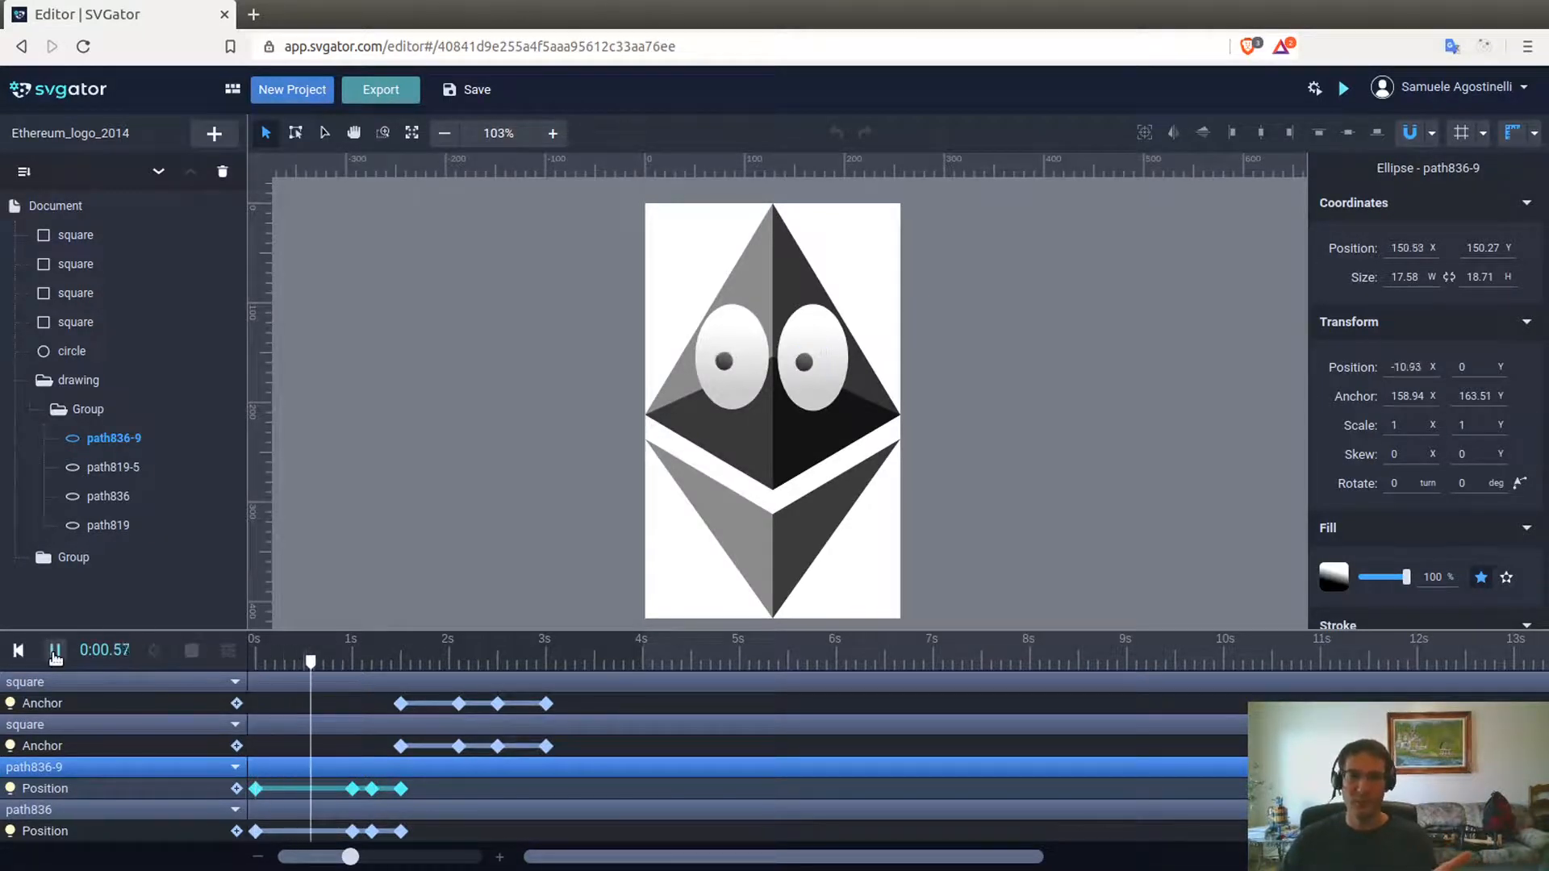
{"action": "left_click", "coordinate": [54, 652]}
Change the fill of the thin tilted rectangle beneath the left eye to red.
{"action": "left_click", "coordinate": [58, 744]}
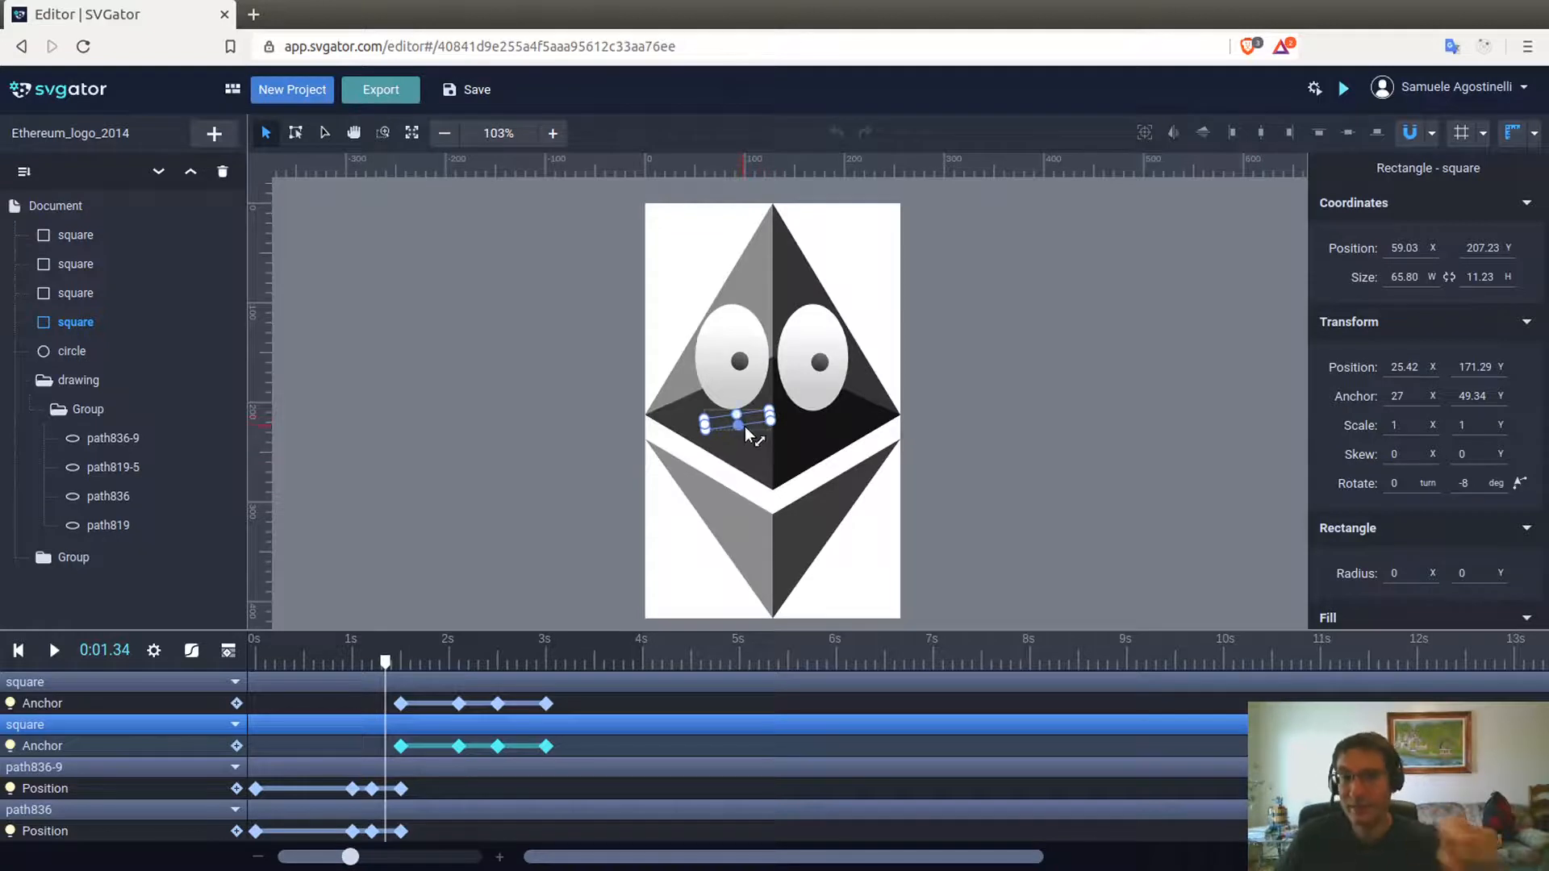
{"action": "scroll", "coordinate": [1347, 265], "scroll_direction": "down", "scroll_amount": 6}
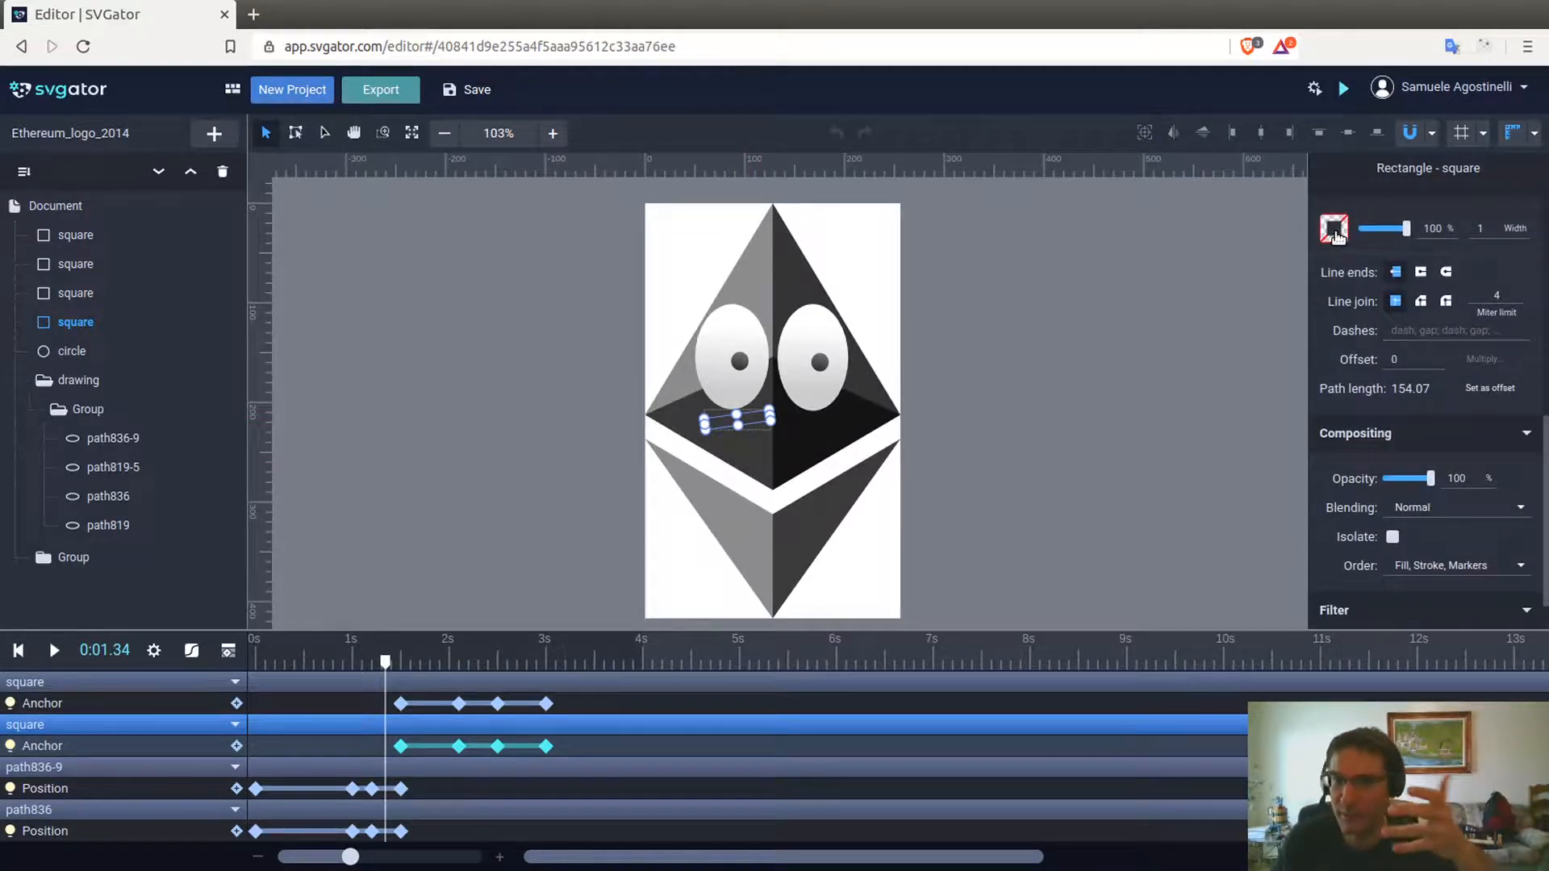
{"action": "left_click", "coordinate": [1335, 233]}
{"action": "scroll", "coordinate": [1339, 243], "scroll_direction": "up", "scroll_amount": 5}
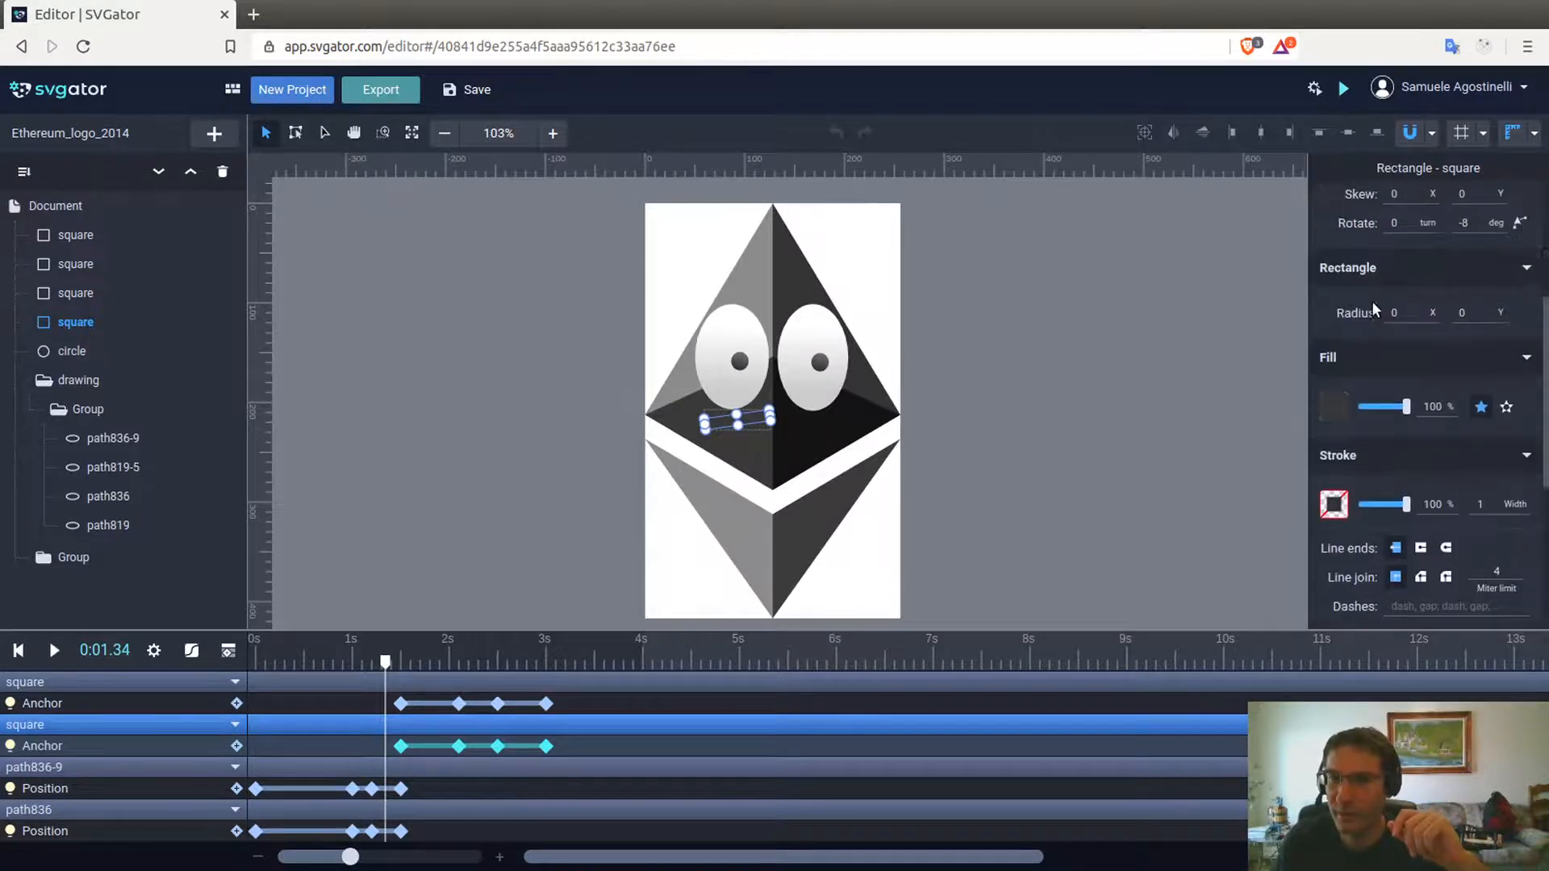
{"action": "left_click", "coordinate": [1322, 444]}
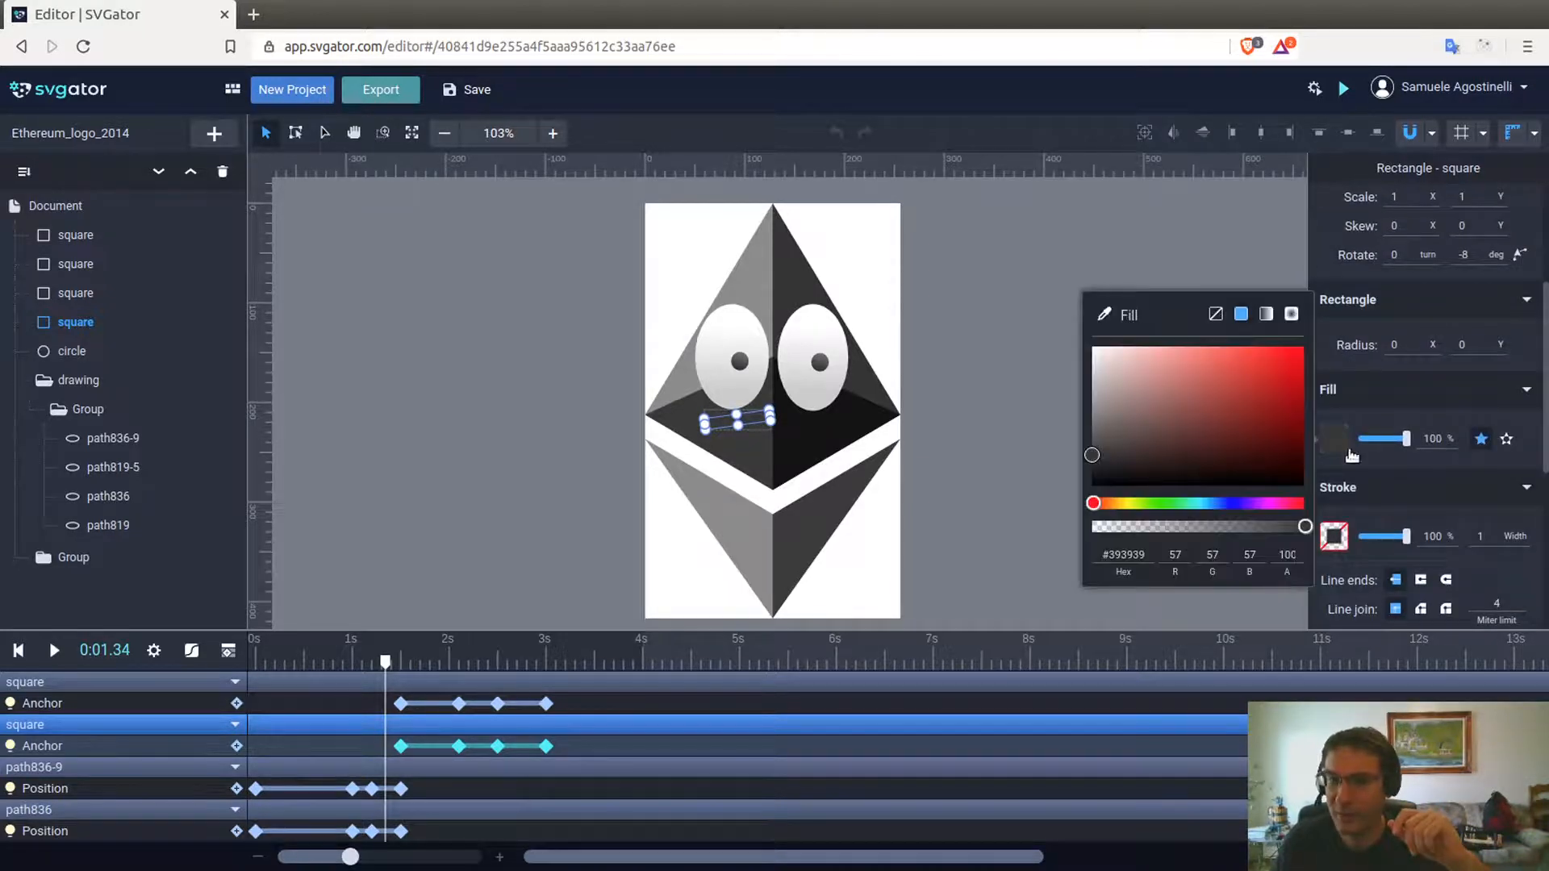
{"action": "left_click", "coordinate": [1290, 375]}
{"action": "left_click", "coordinate": [1125, 221]}
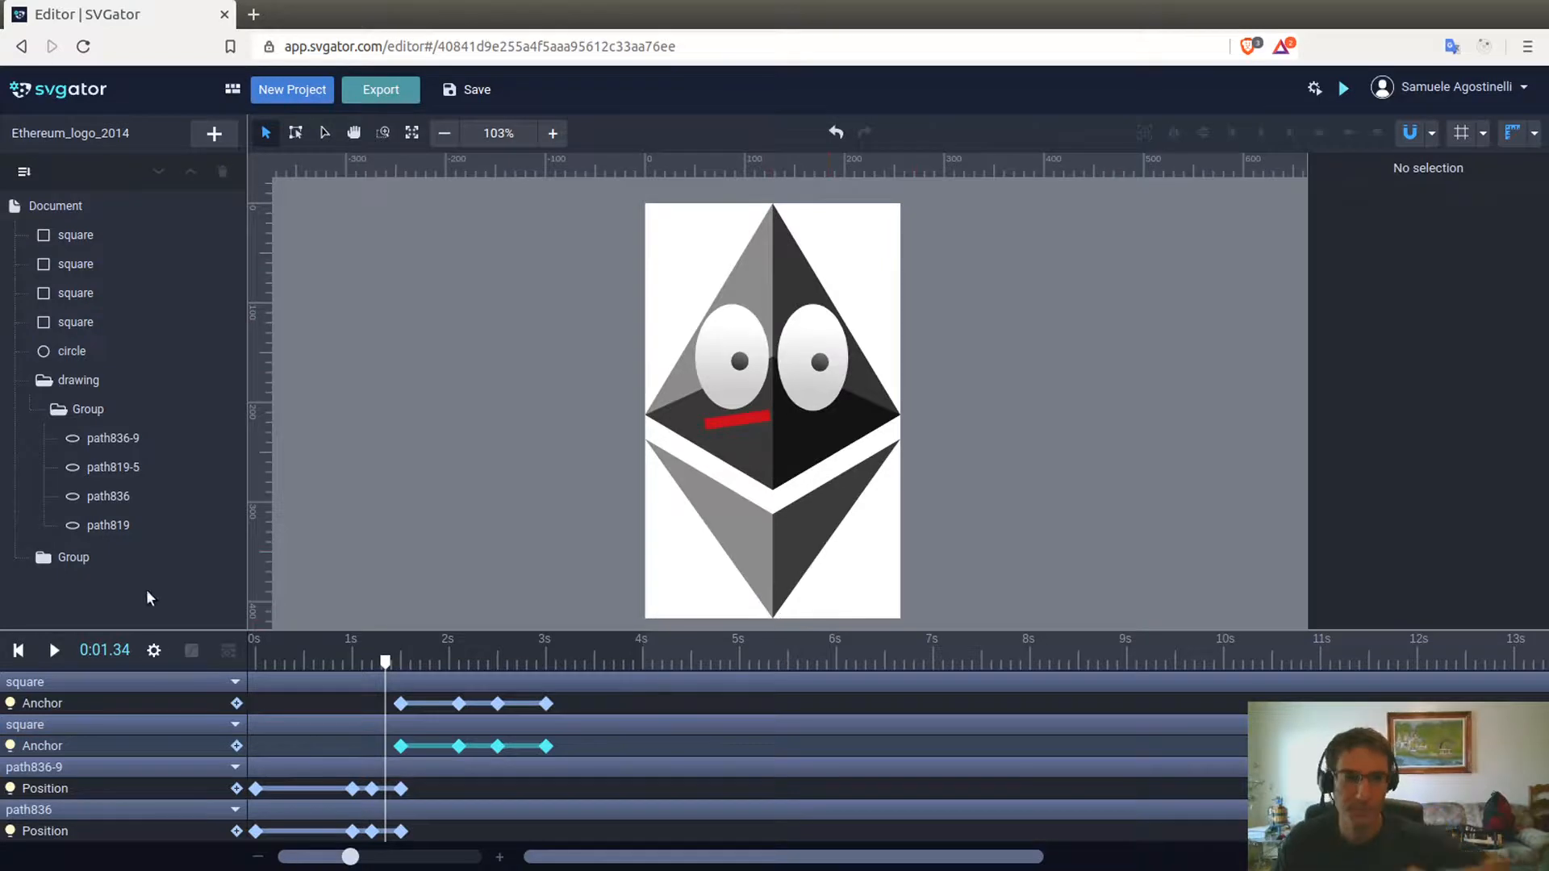
Play the animation from about 0.20 s to its end and open the animation settings.
{"action": "left_click", "coordinate": [276, 660]}
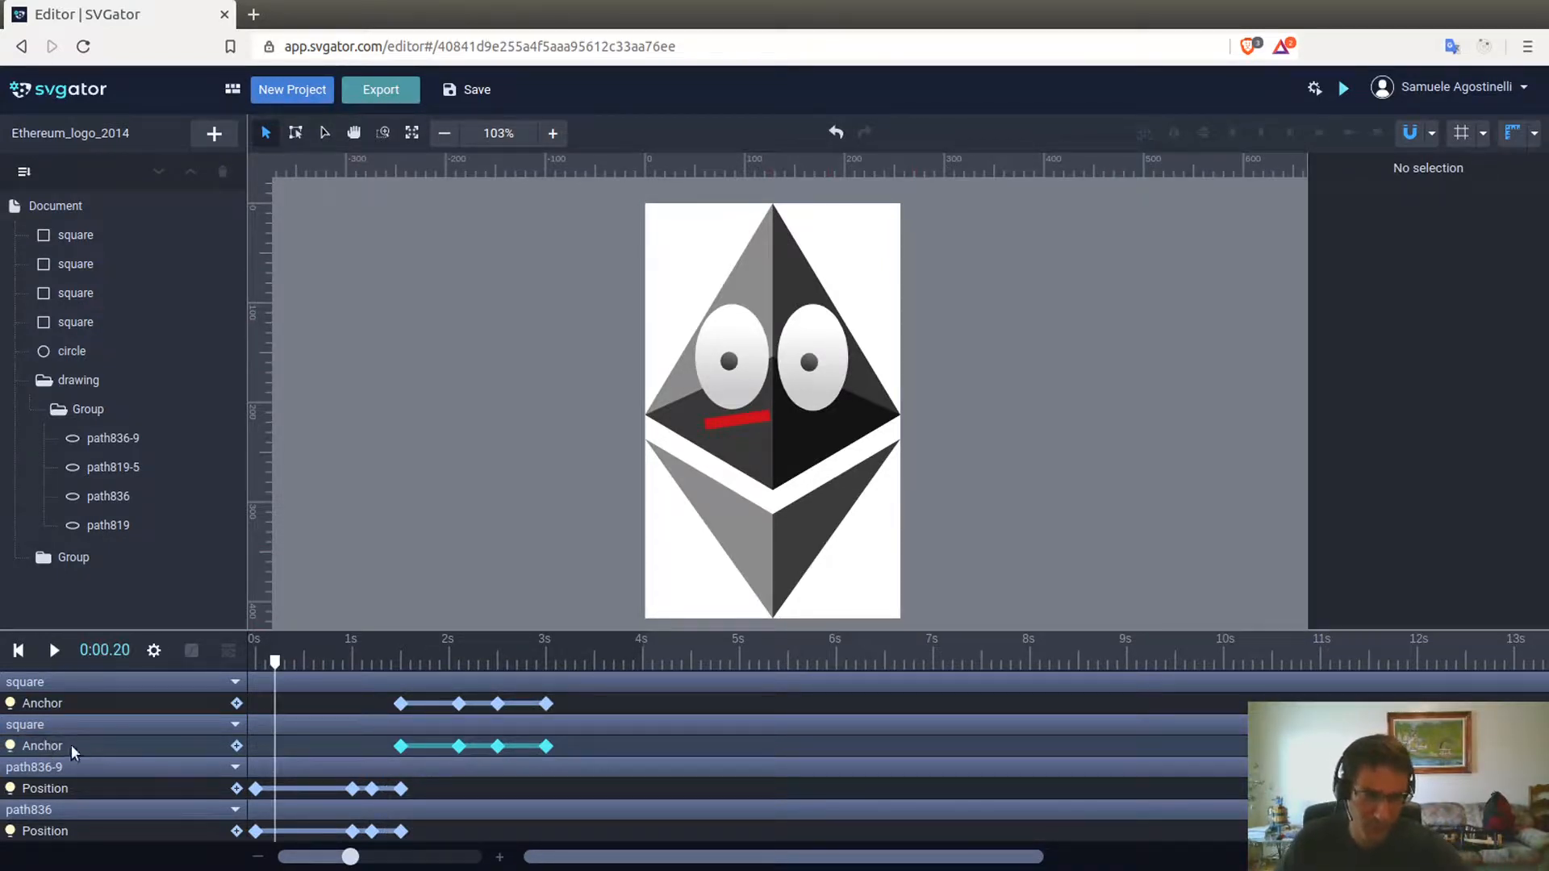
{"action": "key", "text": "space"}
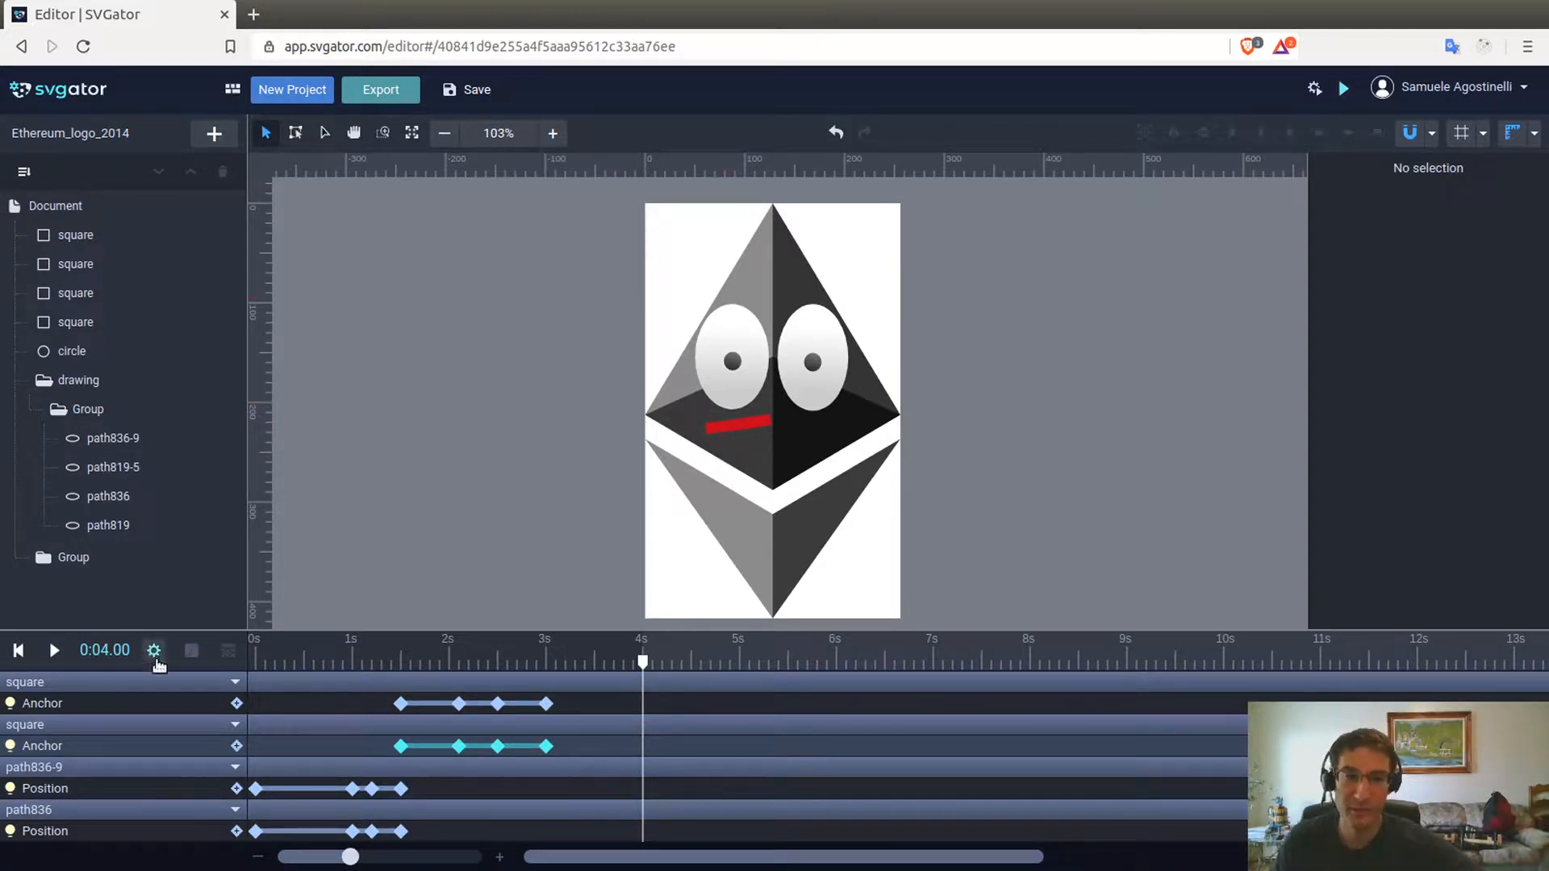
{"action": "left_click", "coordinate": [153, 652]}
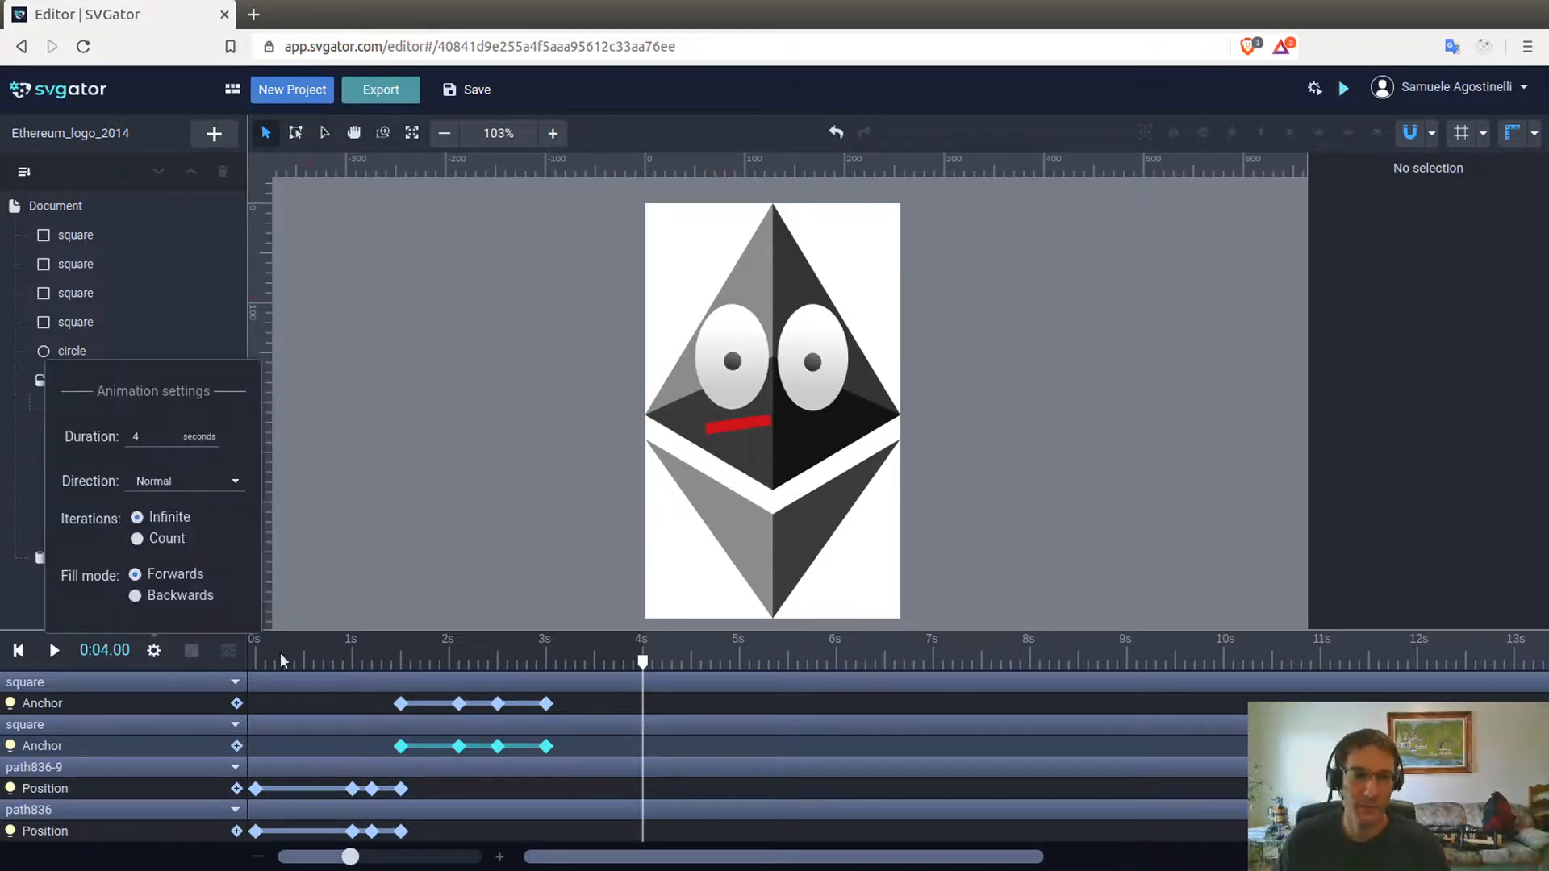
Review the animation settings, focusing on the duration in seconds, and close them without changing anything.
{"action": "left_click", "coordinate": [408, 307]}
{"action": "left_click", "coordinate": [155, 652]}
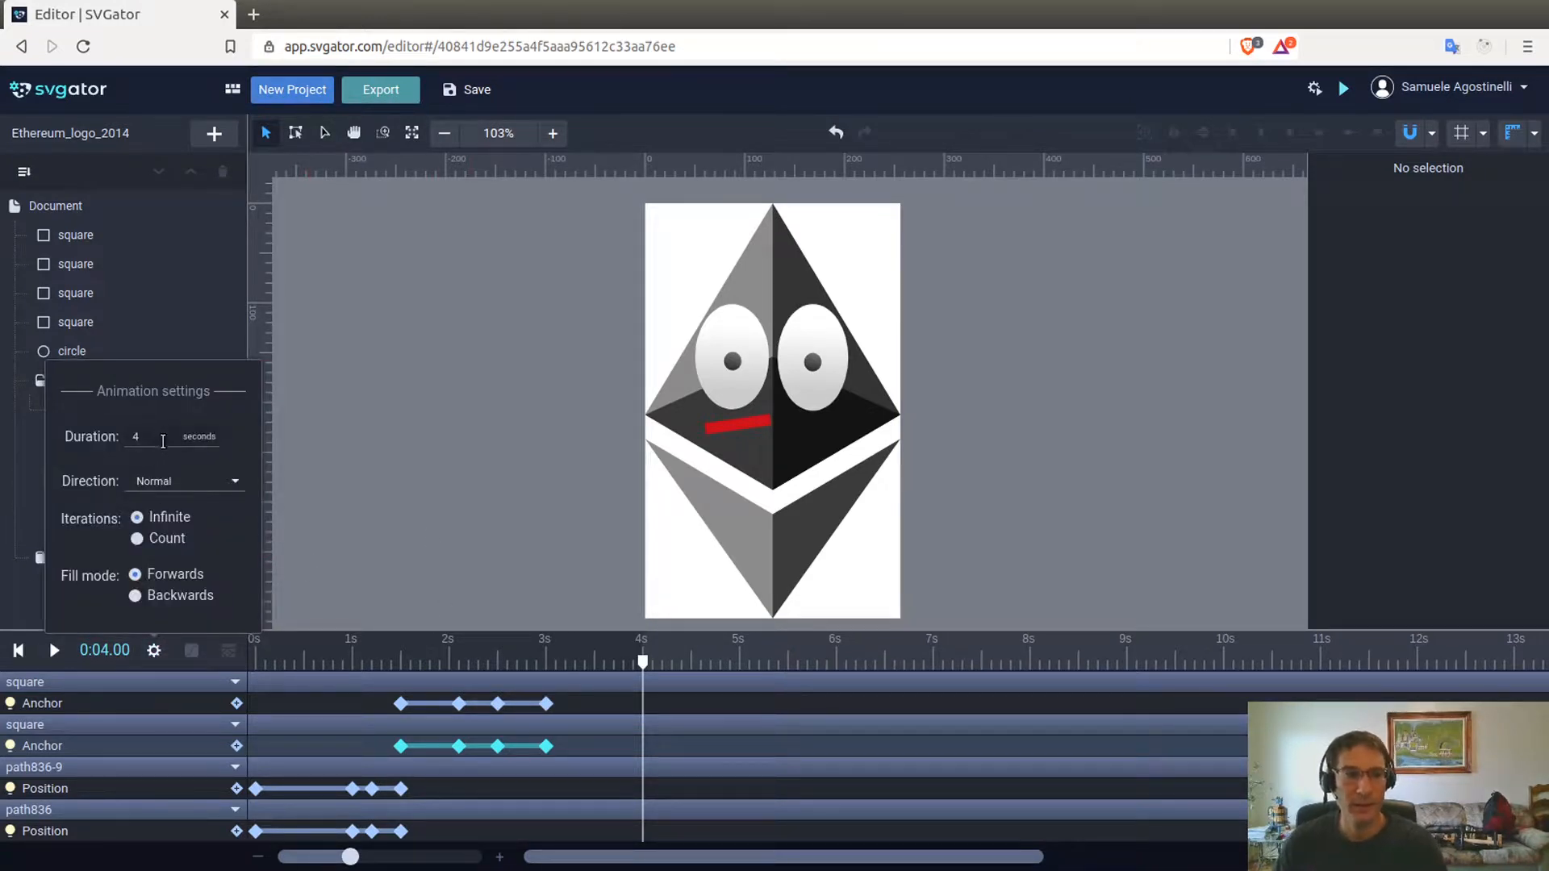
{"action": "left_click", "coordinate": [163, 440]}
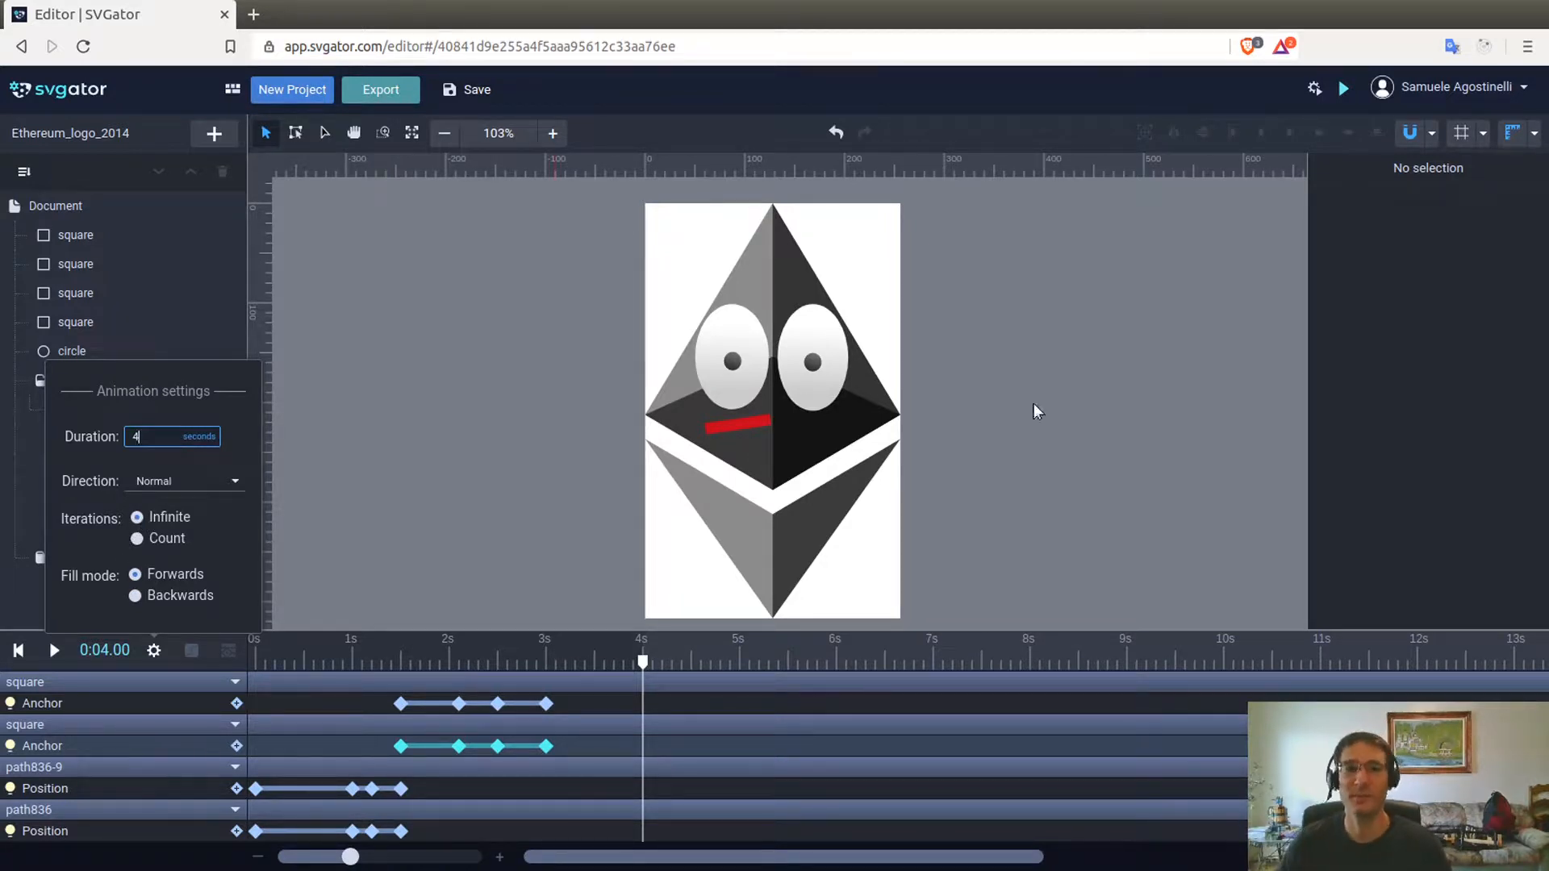
{"action": "left_click", "coordinate": [1384, 406]}
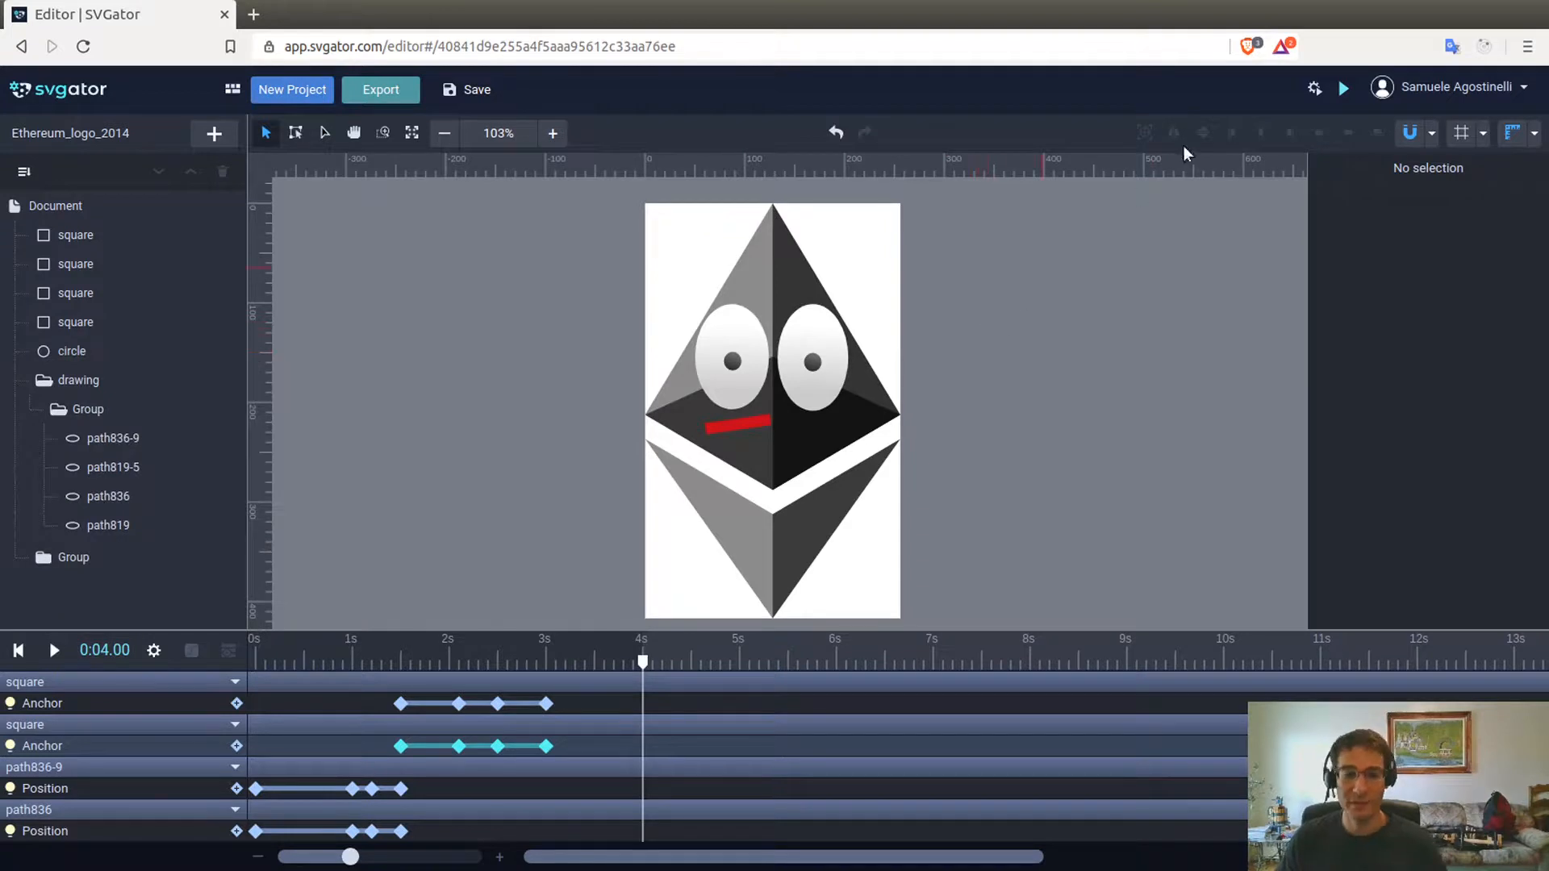
Review the preview settings for animation type, animation start and document options, keeping the current choices.
{"action": "left_click", "coordinate": [1311, 95]}
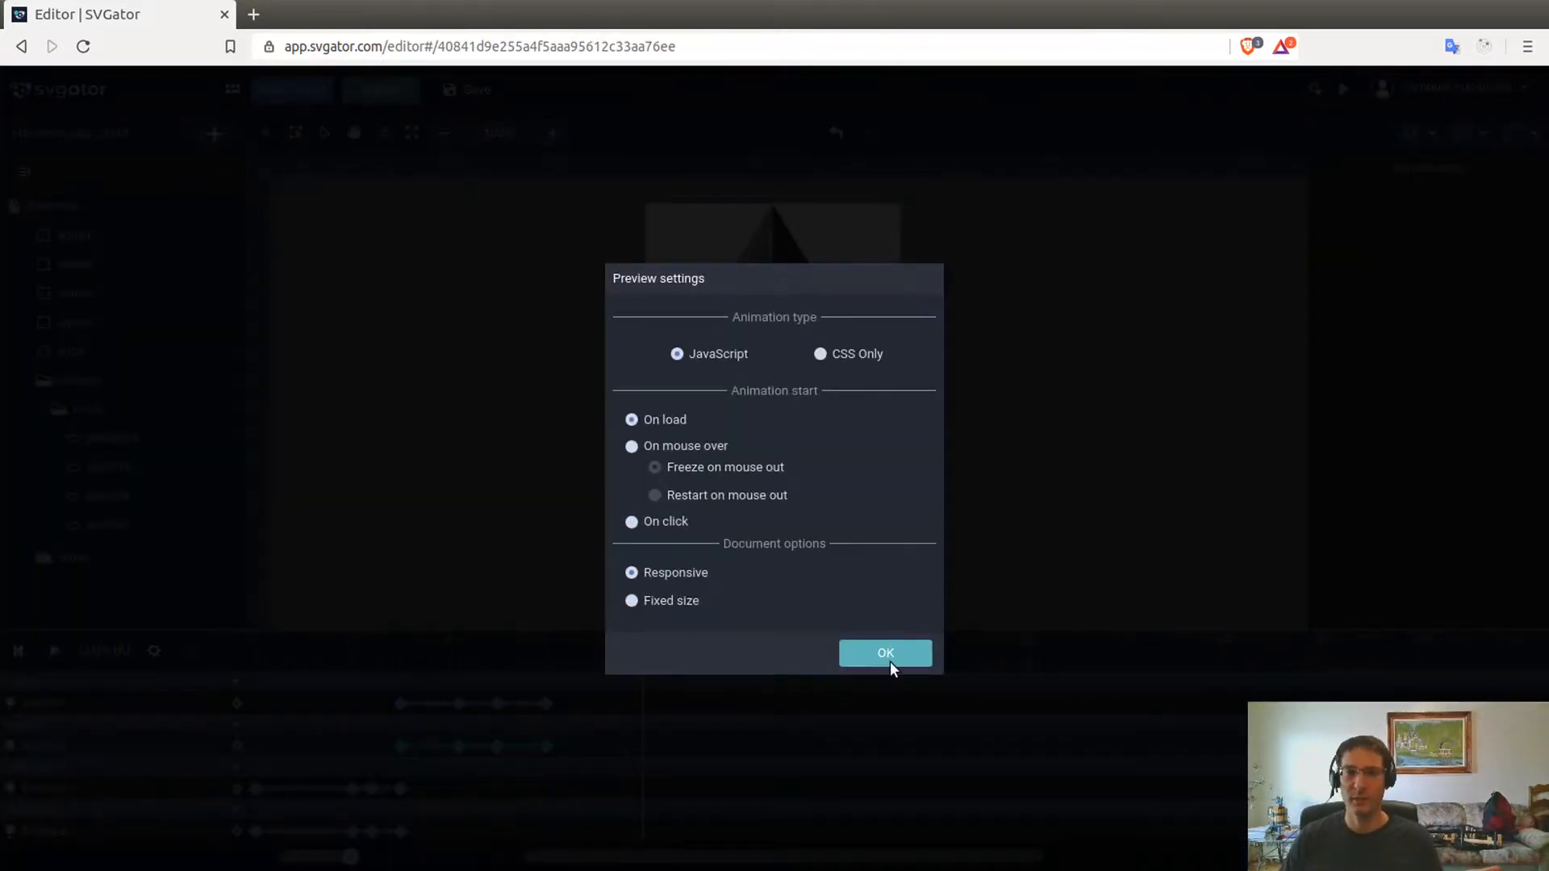
{"action": "left_click", "coordinate": [888, 657]}
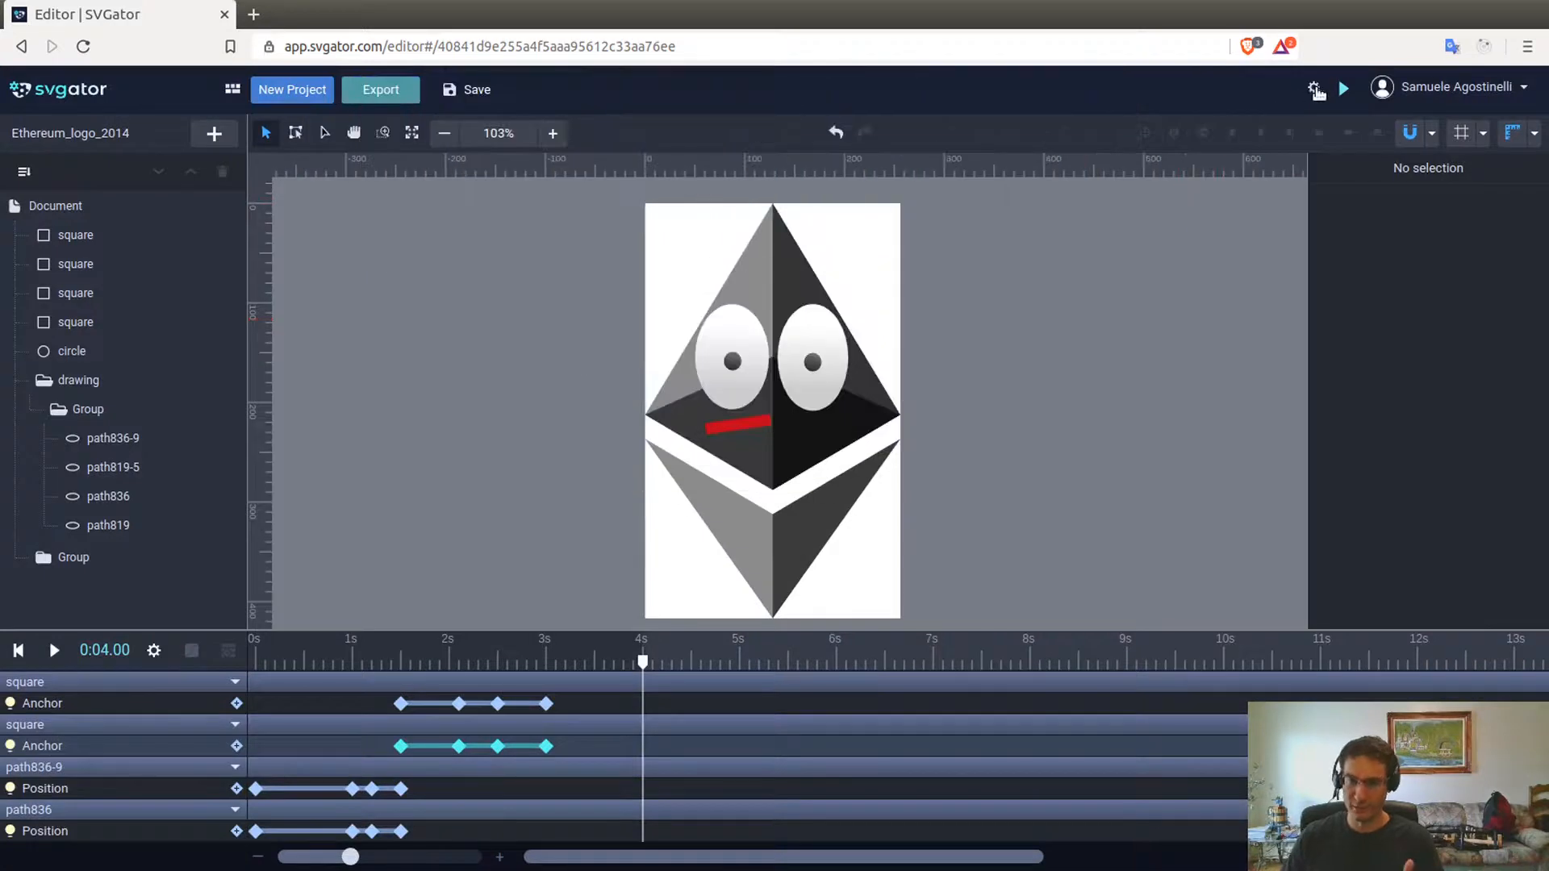
{"action": "left_click", "coordinate": [1315, 91]}
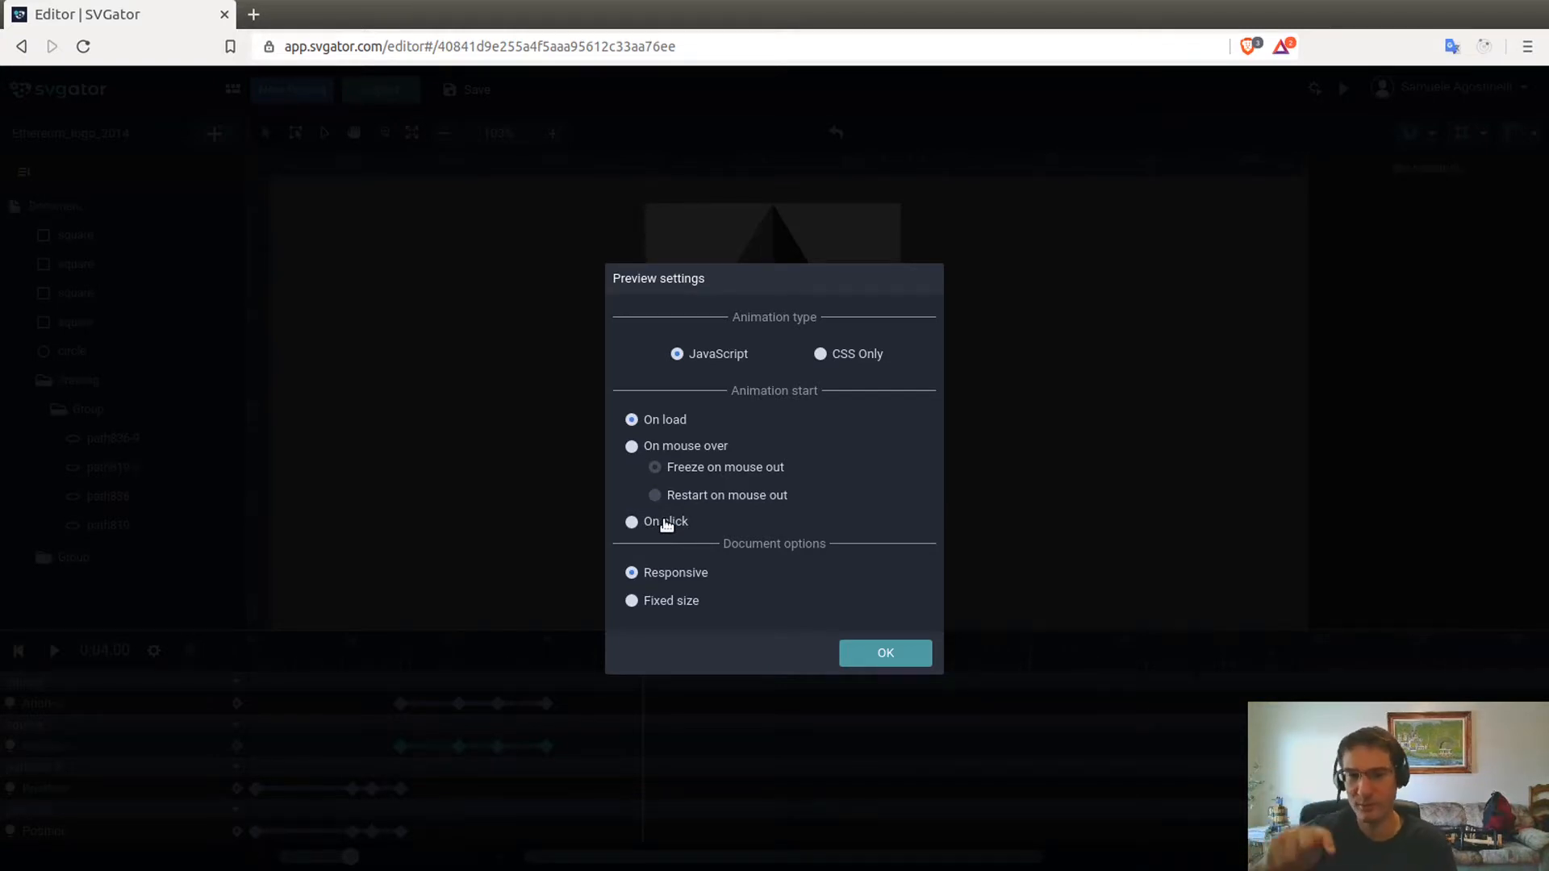
{"action": "left_click", "coordinate": [896, 660]}
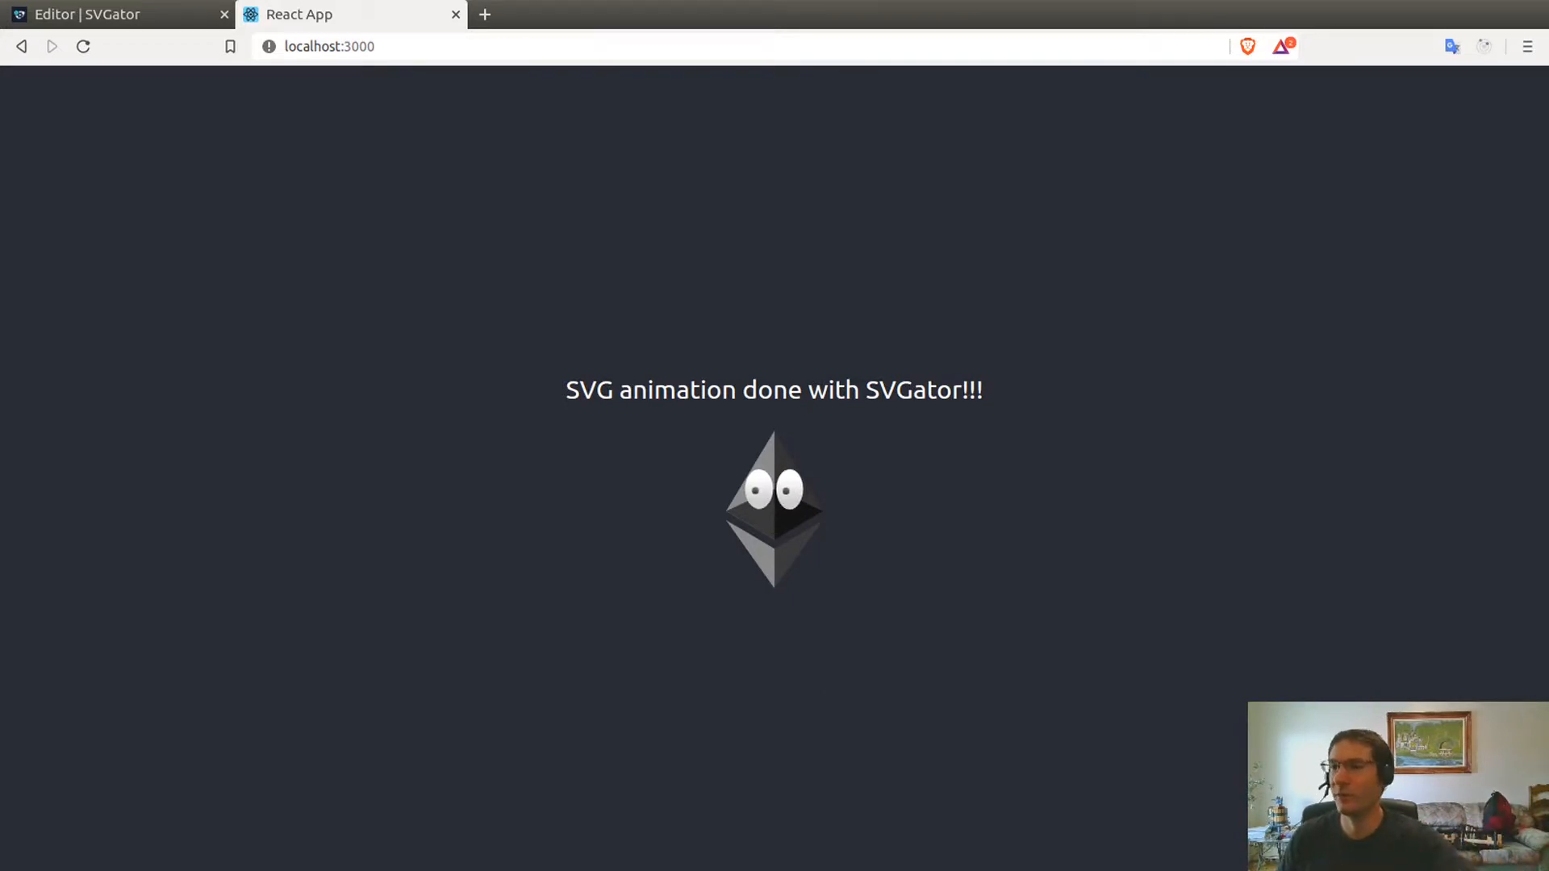
Switch to Visual Studio Code and open App.js from the eth-logo project's src folder.
{"action": "key", "text": "alt+Tab"}
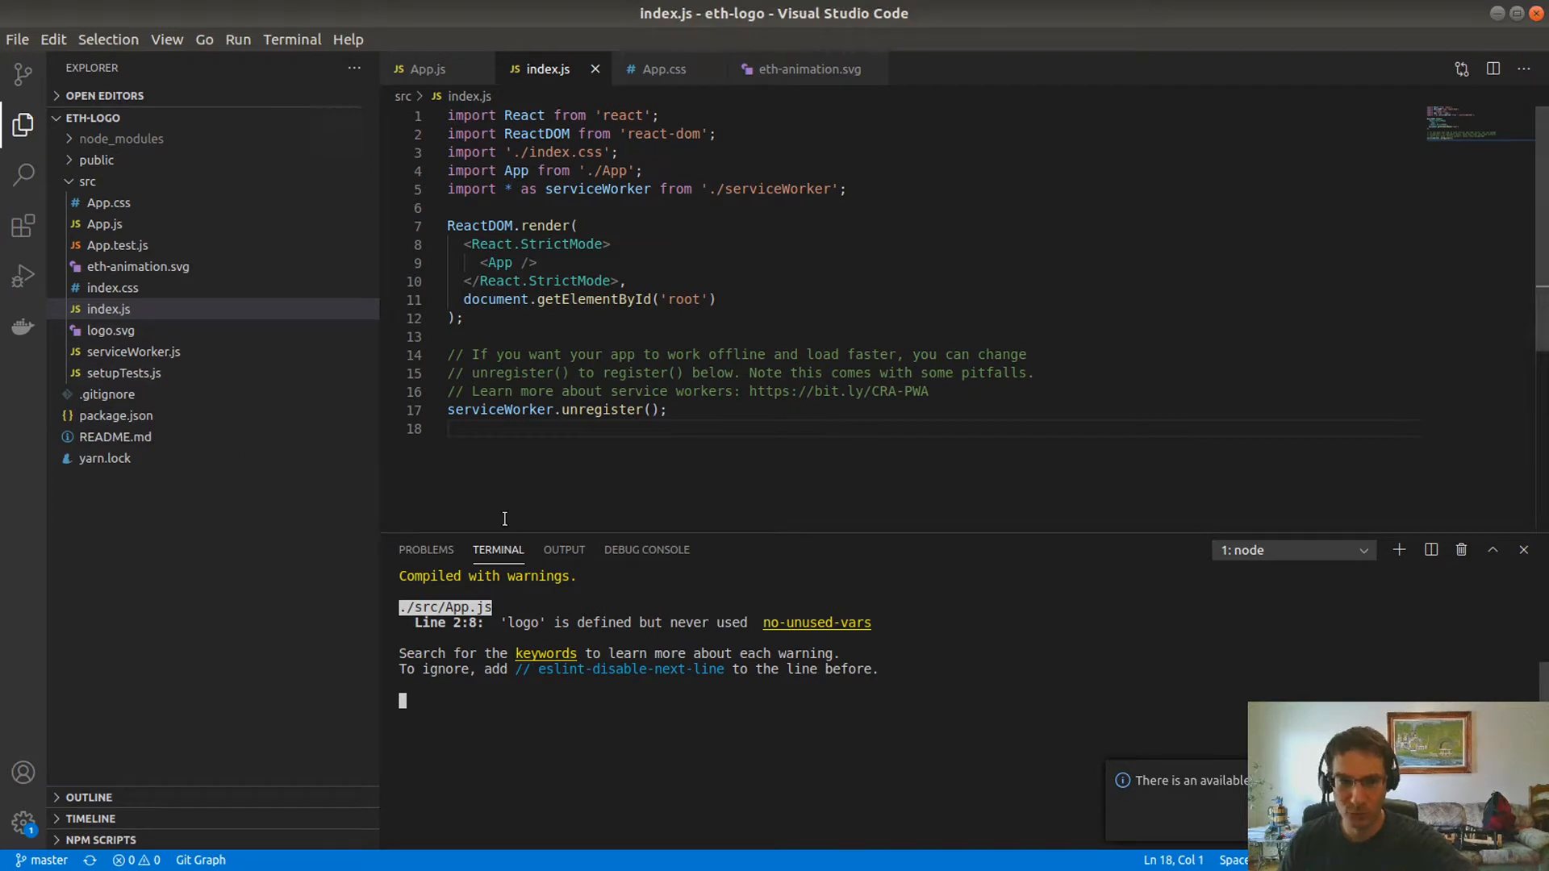
{"action": "left_click", "coordinate": [169, 207]}
{"action": "left_click", "coordinate": [164, 229]}
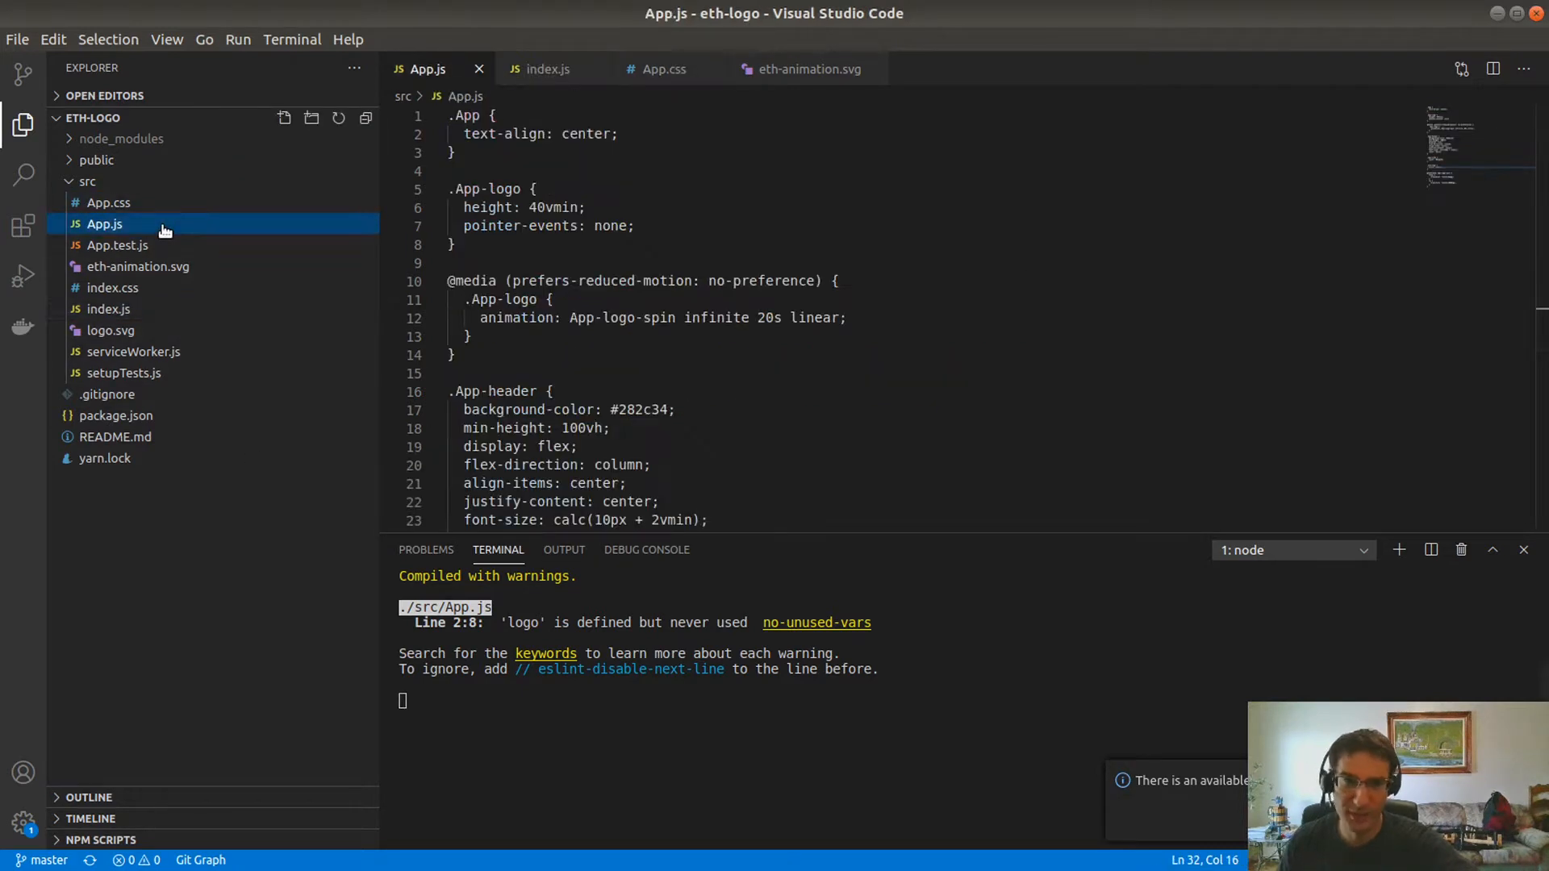
{"action": "scroll", "coordinate": [676, 306], "scroll_direction": "down", "scroll_amount": 5}
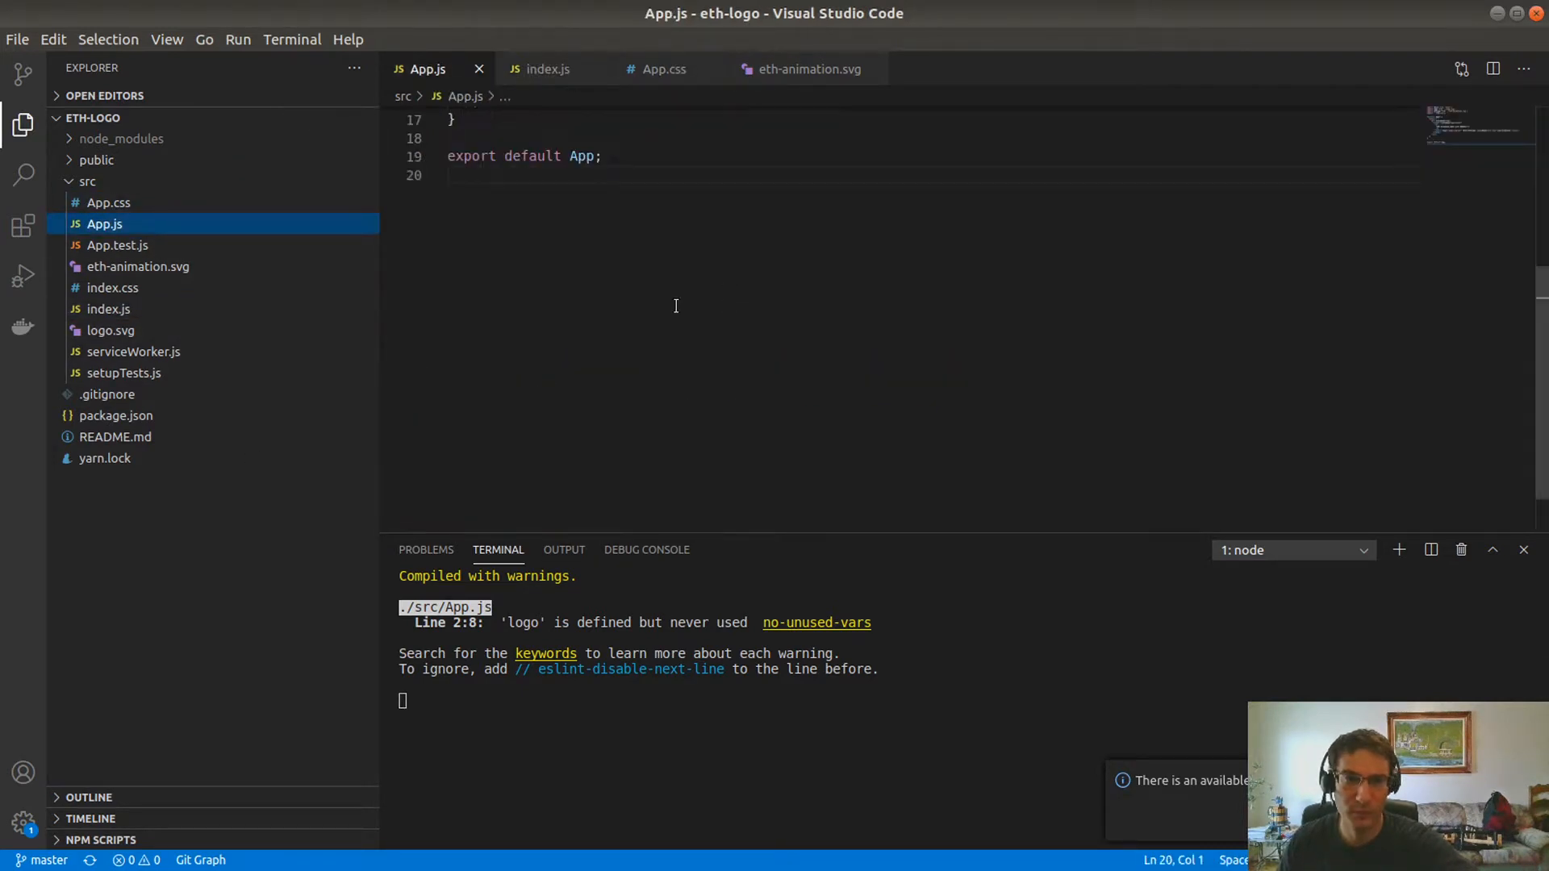
{"action": "left_click", "coordinate": [175, 243]}
{"action": "left_click", "coordinate": [173, 226]}
{"action": "scroll", "coordinate": [784, 349], "scroll_direction": "up", "scroll_amount": 5}
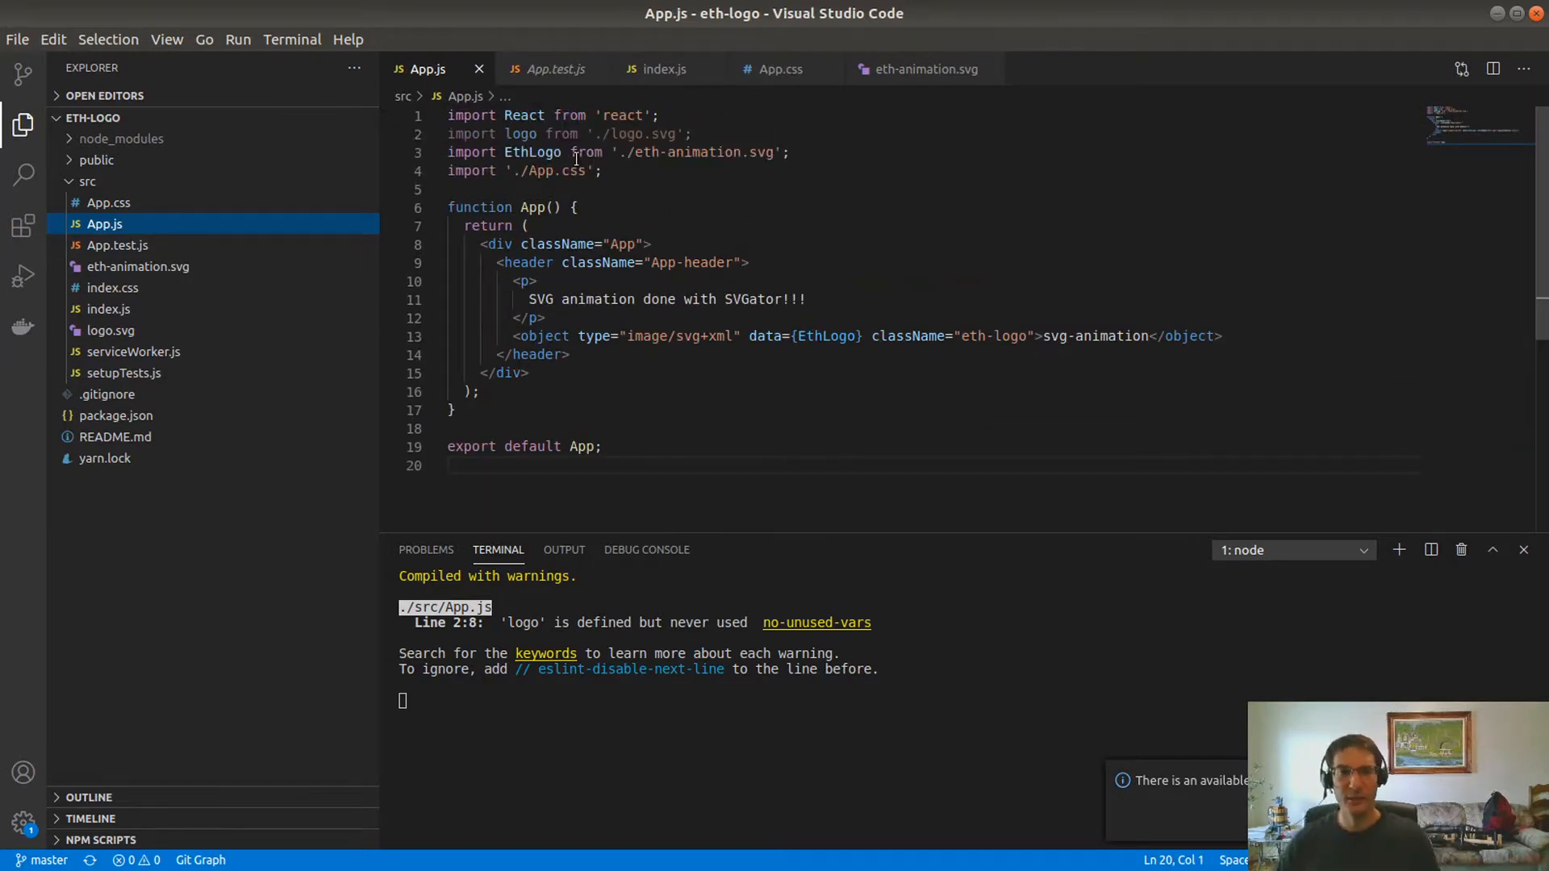
Delete the unused logo import of './logo.svg' from App.js and highlight the EthLogo import line.
{"action": "triple_click", "coordinate": [528, 134]}
{"action": "key", "text": "Delete"}
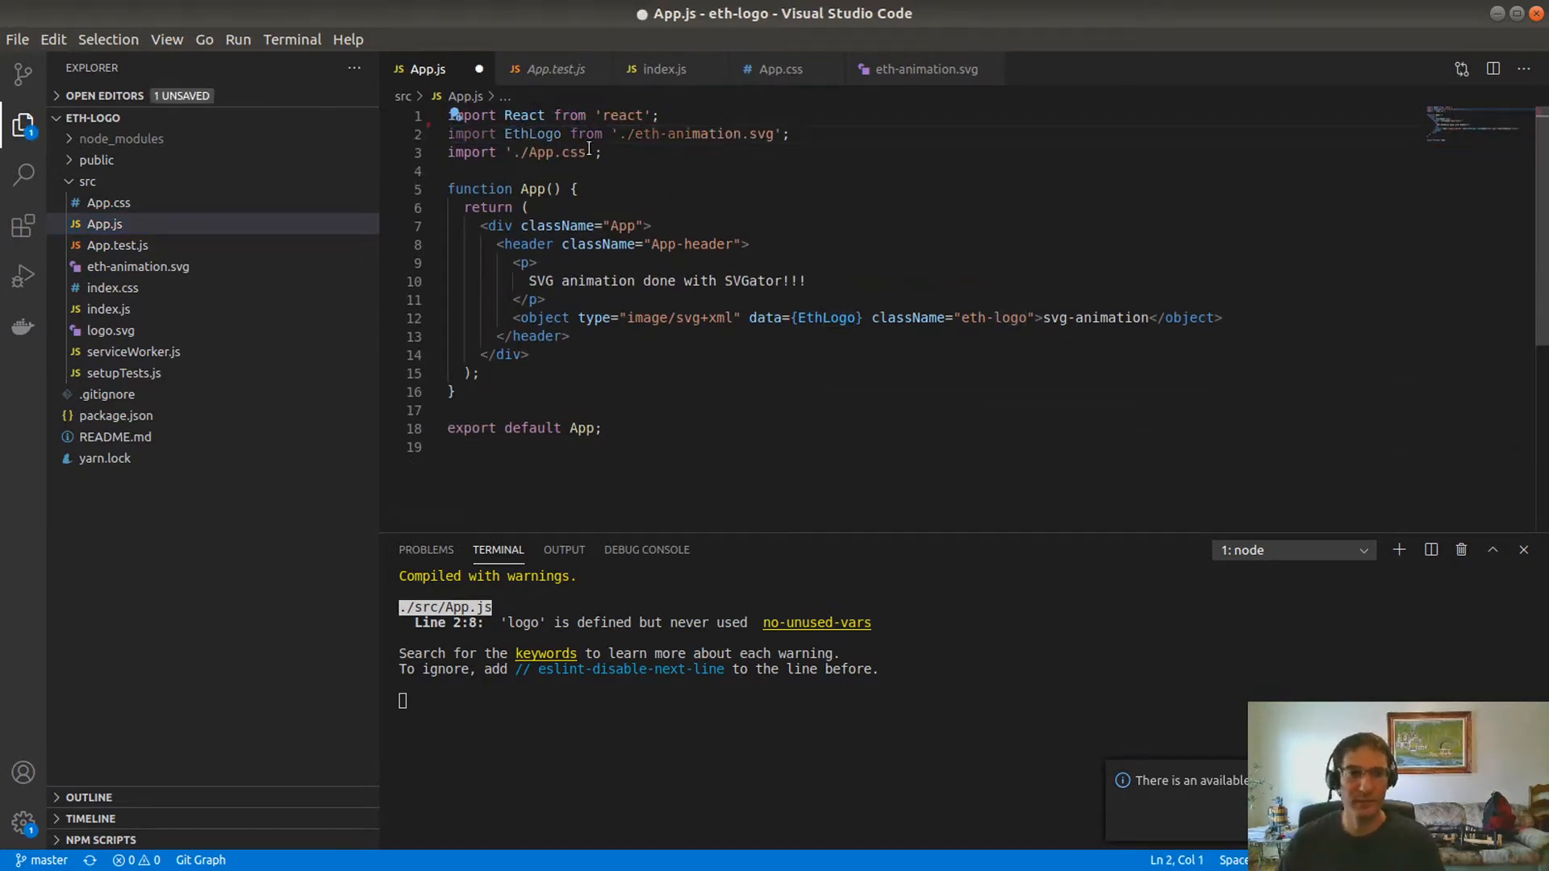
{"action": "triple_click", "coordinate": [575, 134]}
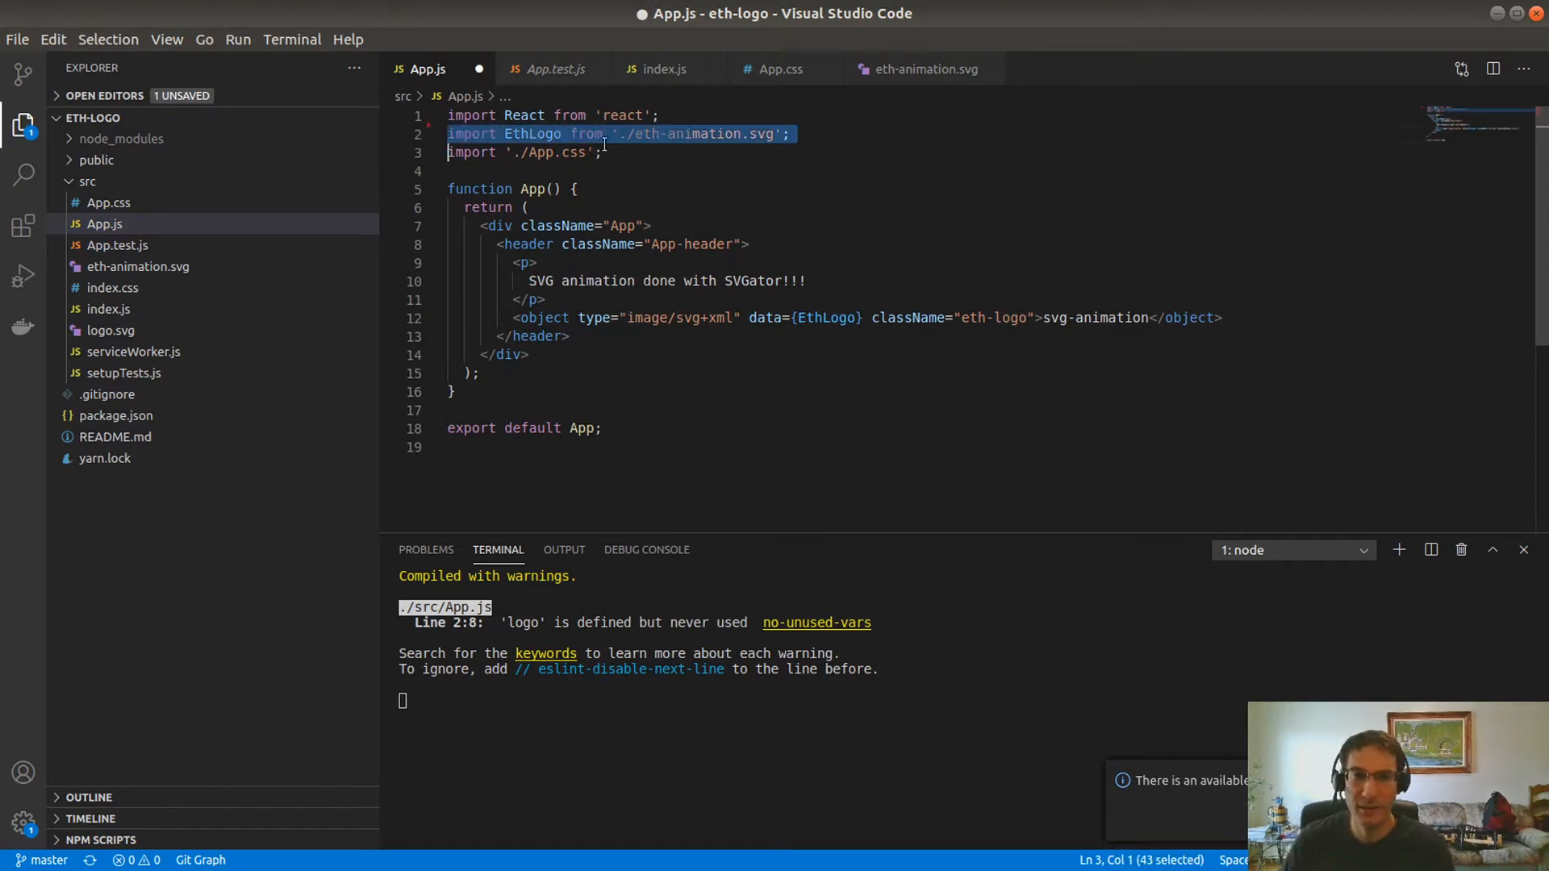
{"action": "left_click", "coordinate": [519, 132]}
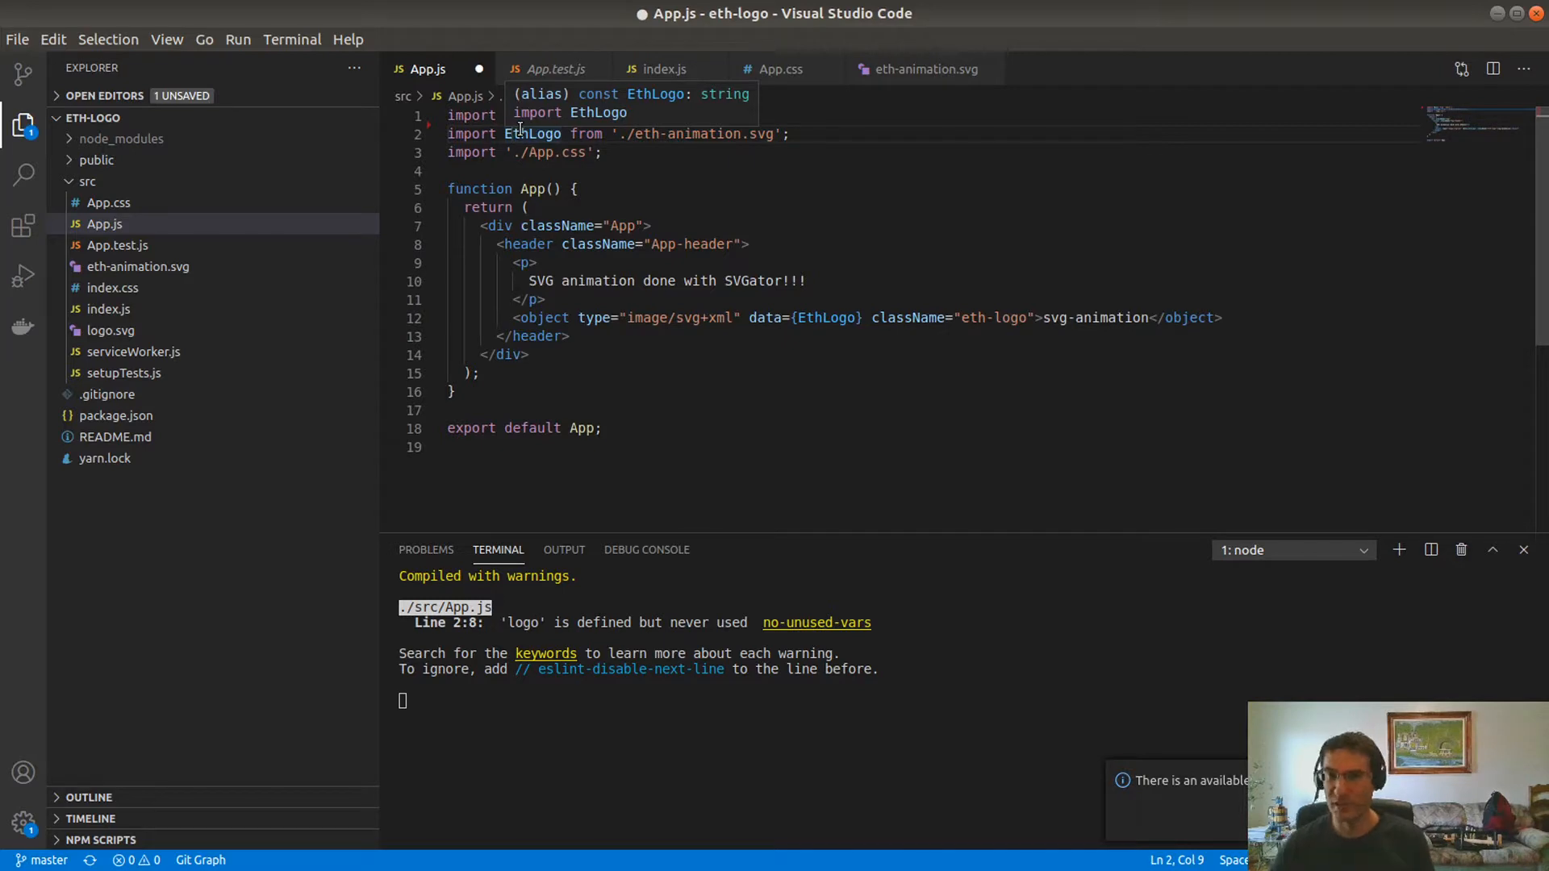
Examine the object element's tag, type and data attributes in App.js, and view the rendered logo animation in the browser at localhost:3000.
{"action": "left_click", "coordinate": [558, 297]}
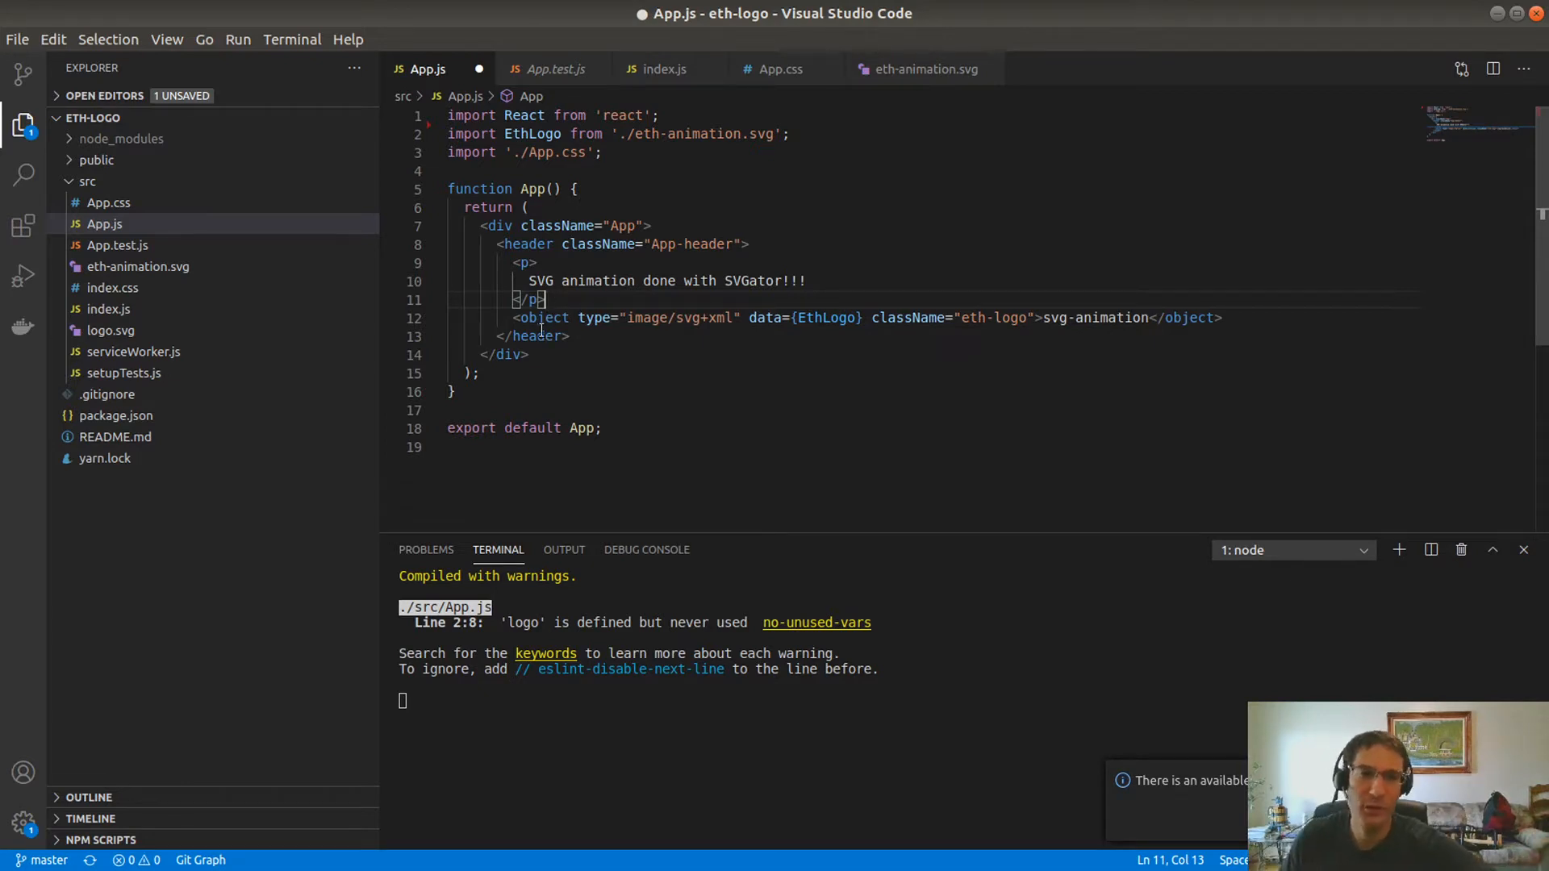
{"action": "double_click", "coordinate": [549, 317]}
{"action": "triple_click", "coordinate": [549, 315]}
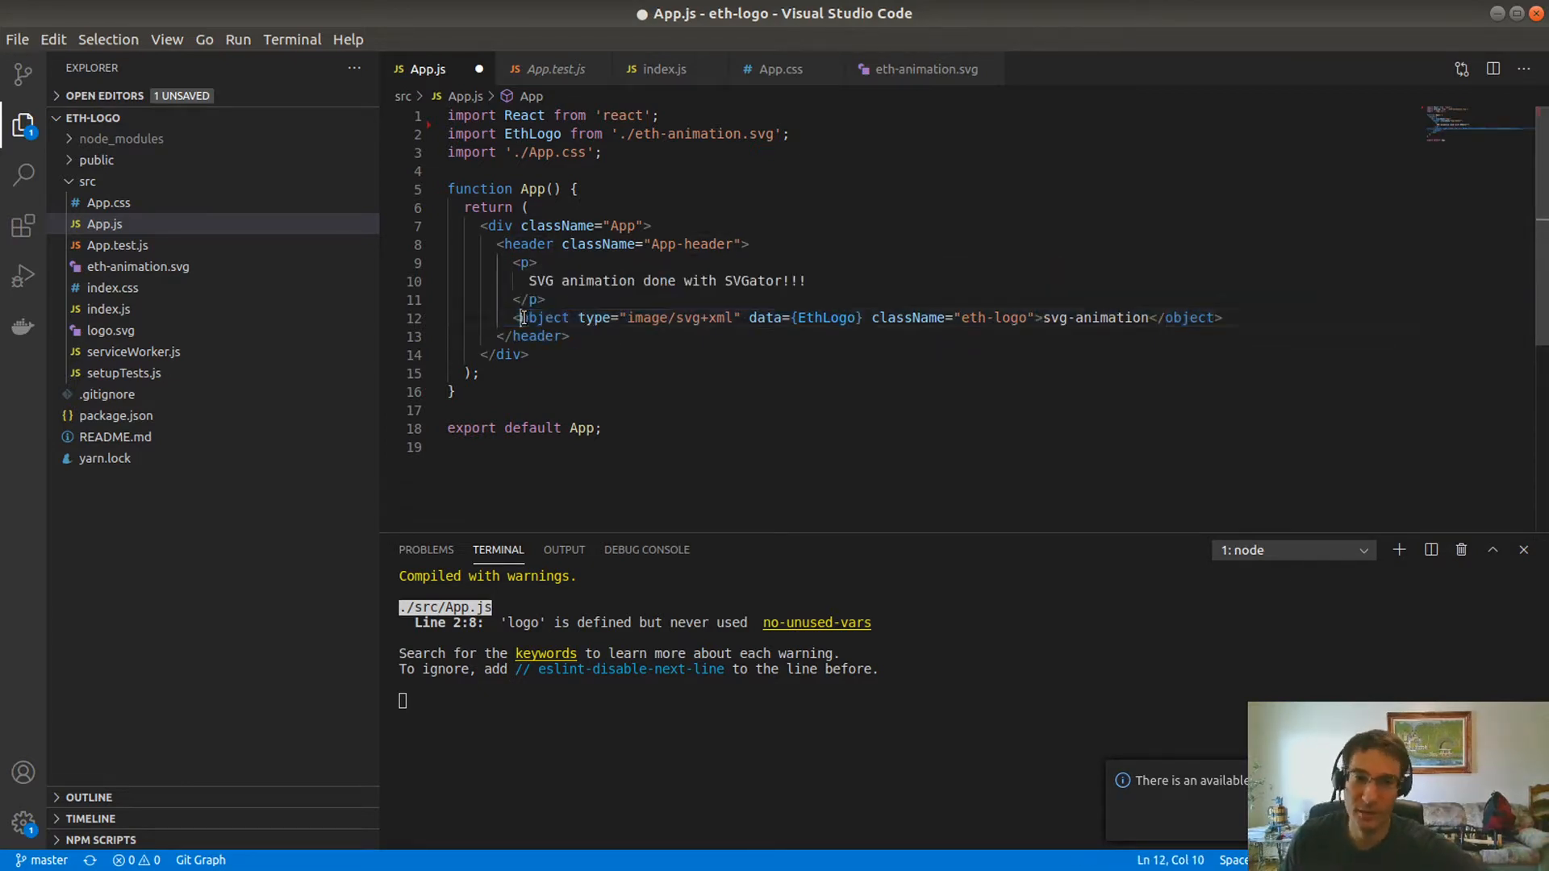
{"action": "double_click", "coordinate": [527, 319]}
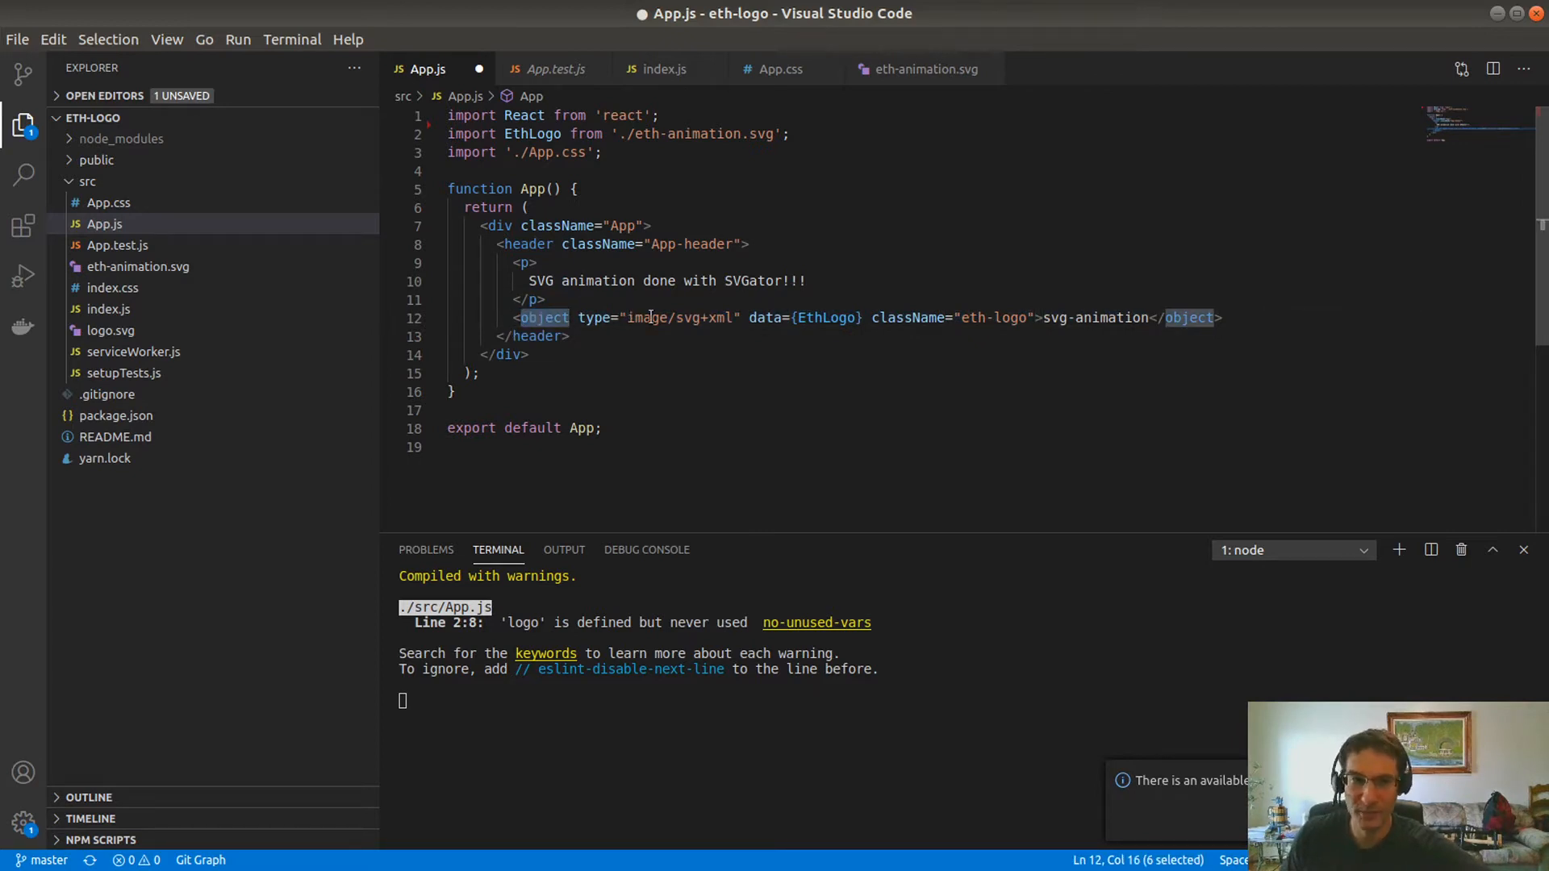
{"action": "left_click_drag", "start_coordinate": [586, 319], "coordinate": [715, 317]}
{"action": "double_click", "coordinate": [815, 320]}
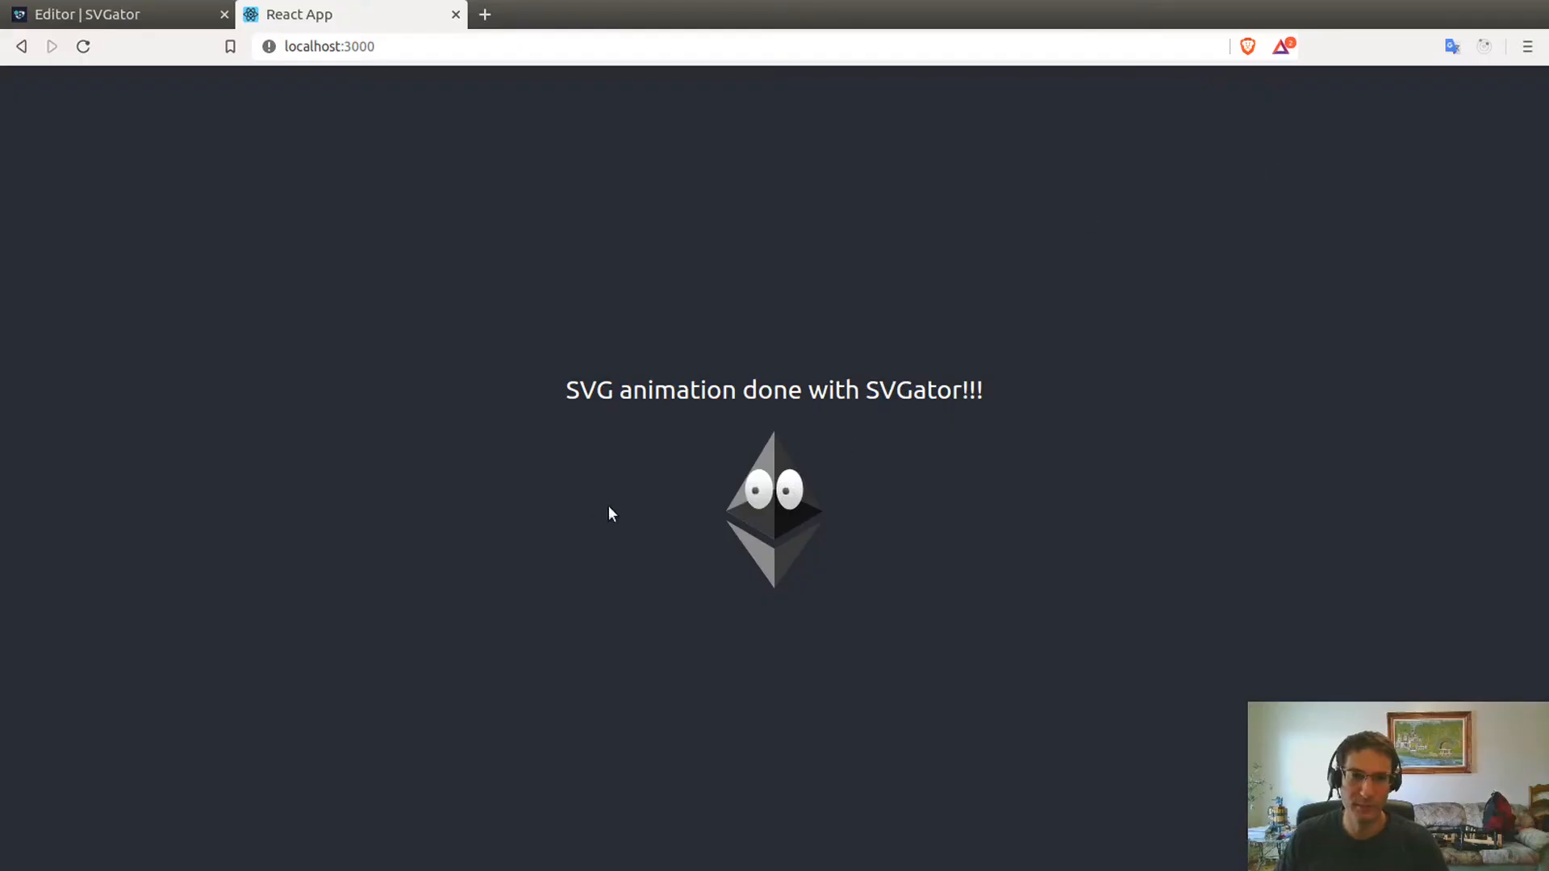
{"action": "left_click_drag", "start_coordinate": [608, 507], "coordinate": [942, 531]}
{"action": "left_click", "coordinate": [893, 539]}
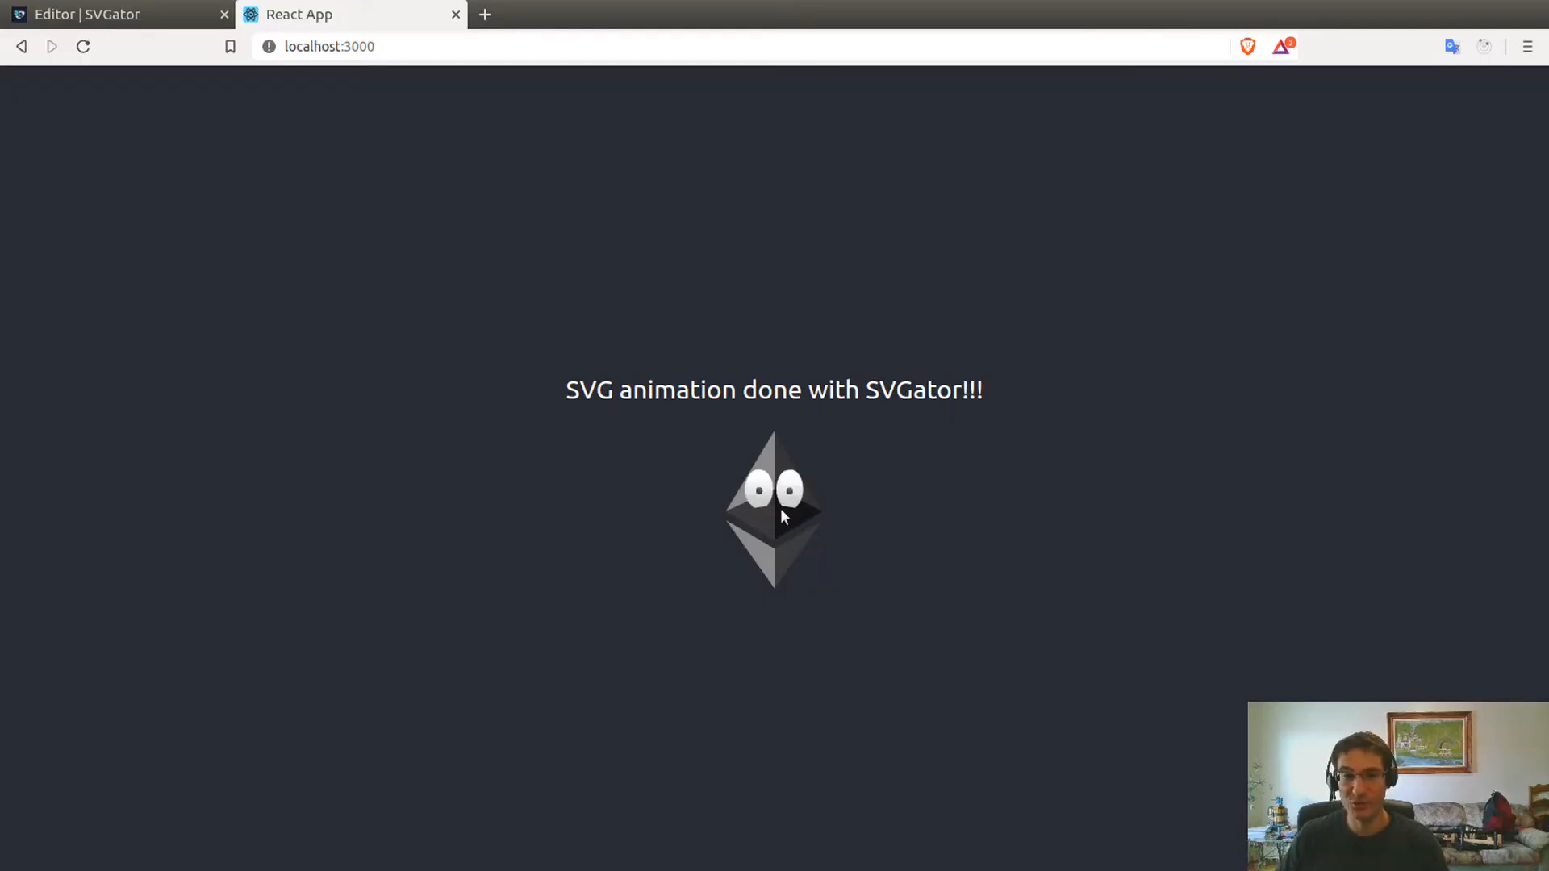